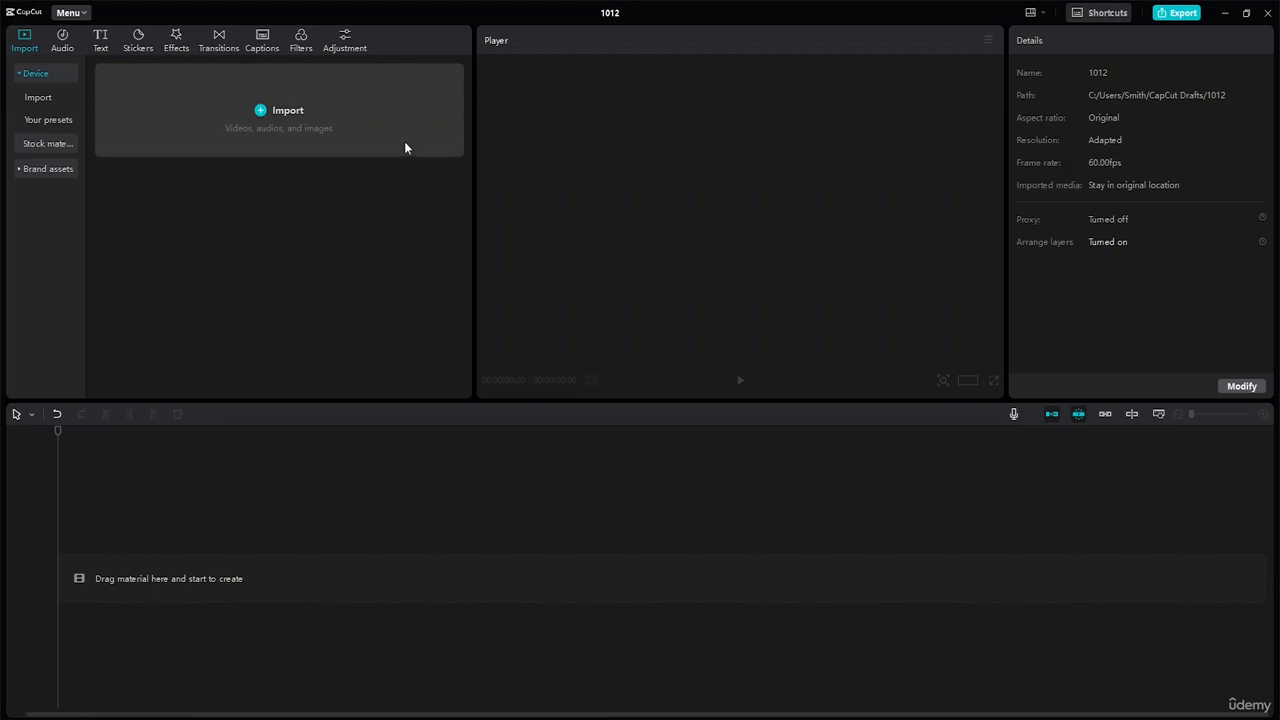
- Import the video 5464940-uhd_2160_3840_25fps.mp4 from the Advance Capcut Tutorial Resource File folder on the Desktop
{"action": "left_click", "coordinate": [259, 112]}
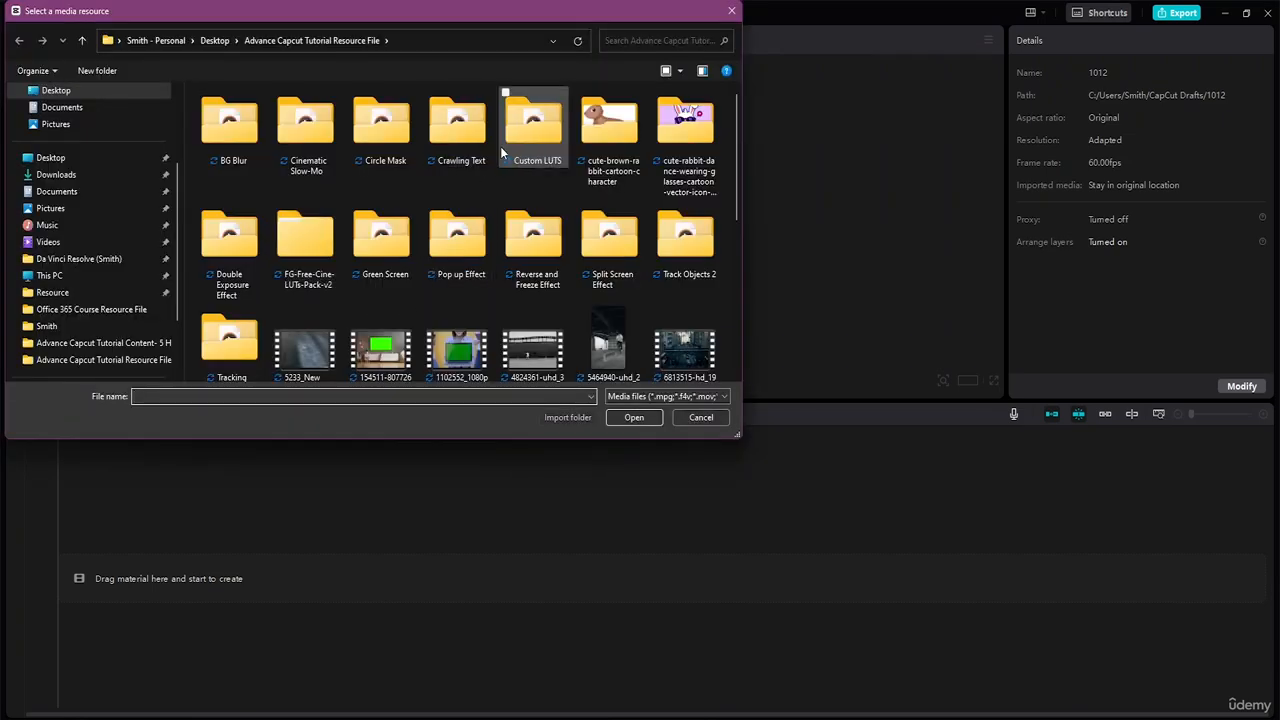
{"action": "left_click", "coordinate": [99, 160]}
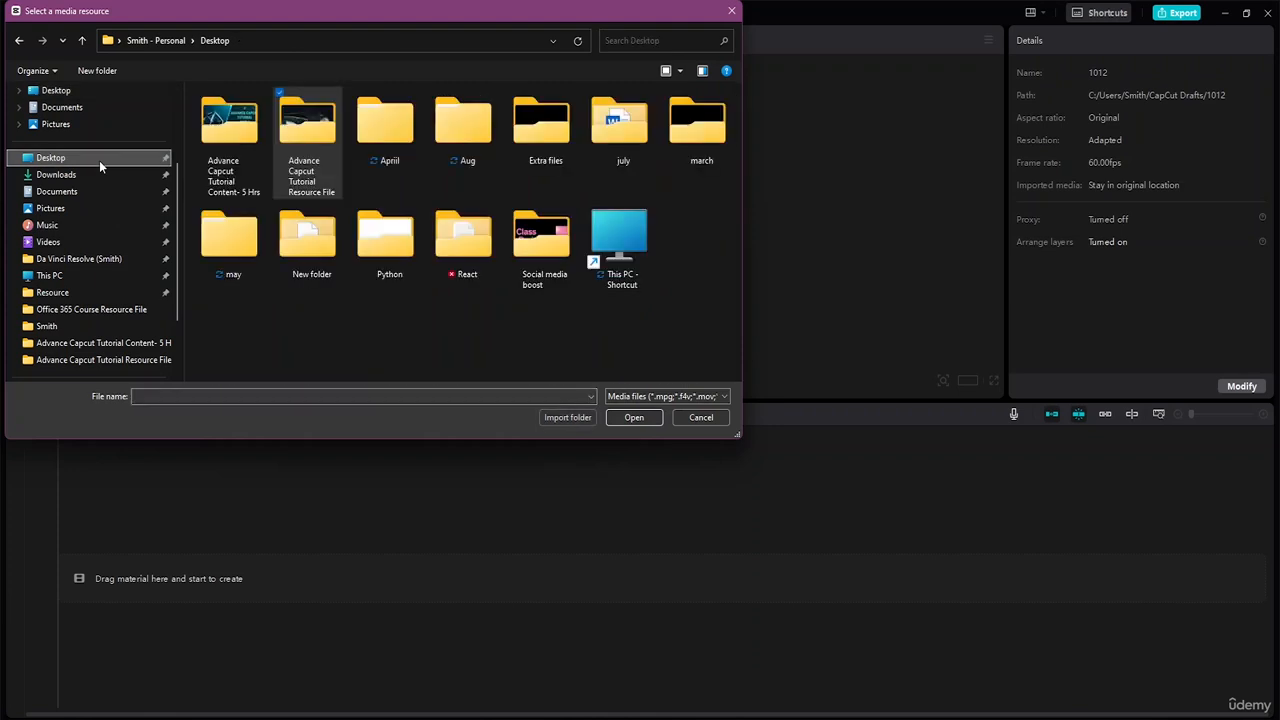
{"action": "double_click", "coordinate": [308, 125]}
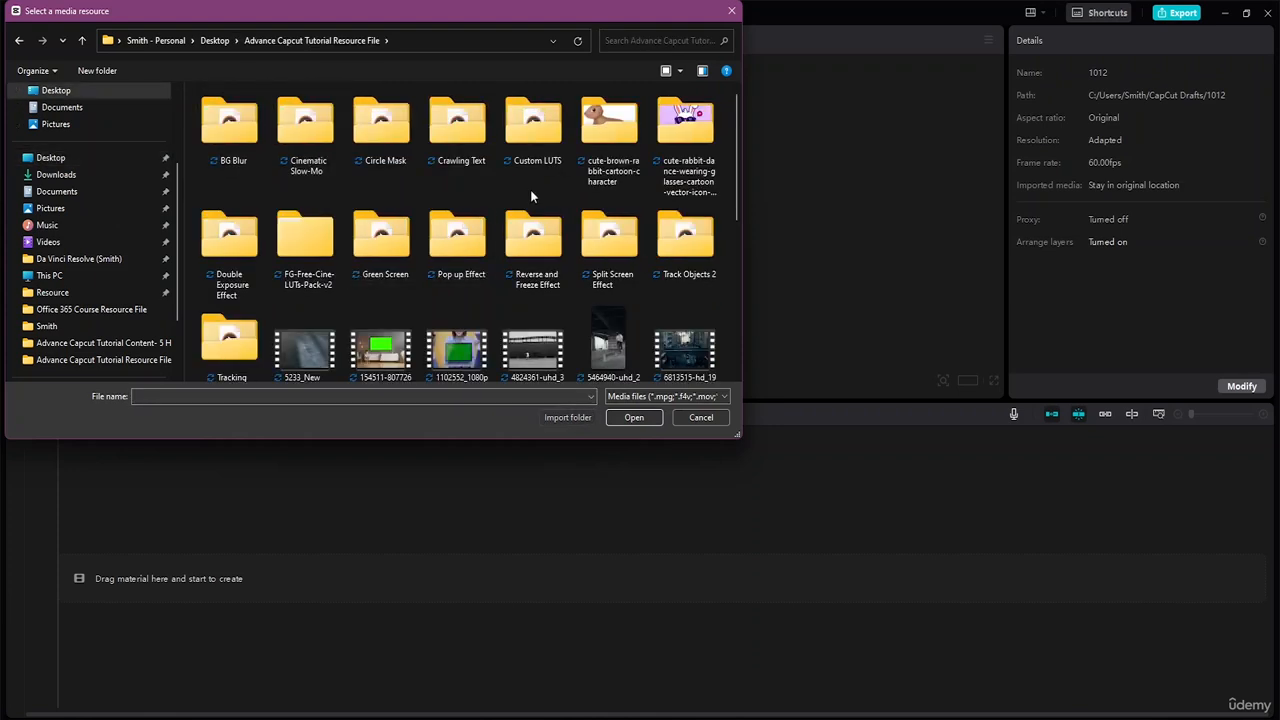
{"action": "scroll", "coordinate": [531, 192], "scroll_direction": "down", "scroll_amount": 2}
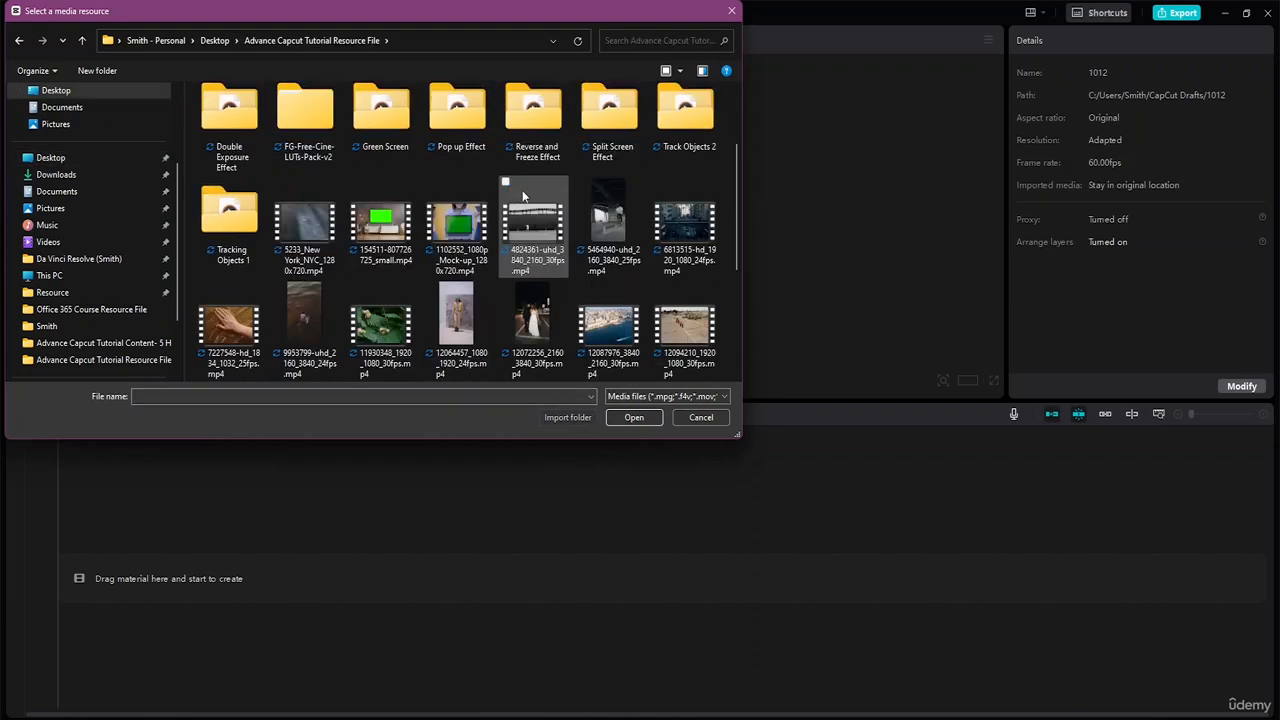
{"action": "left_click", "coordinate": [612, 234]}
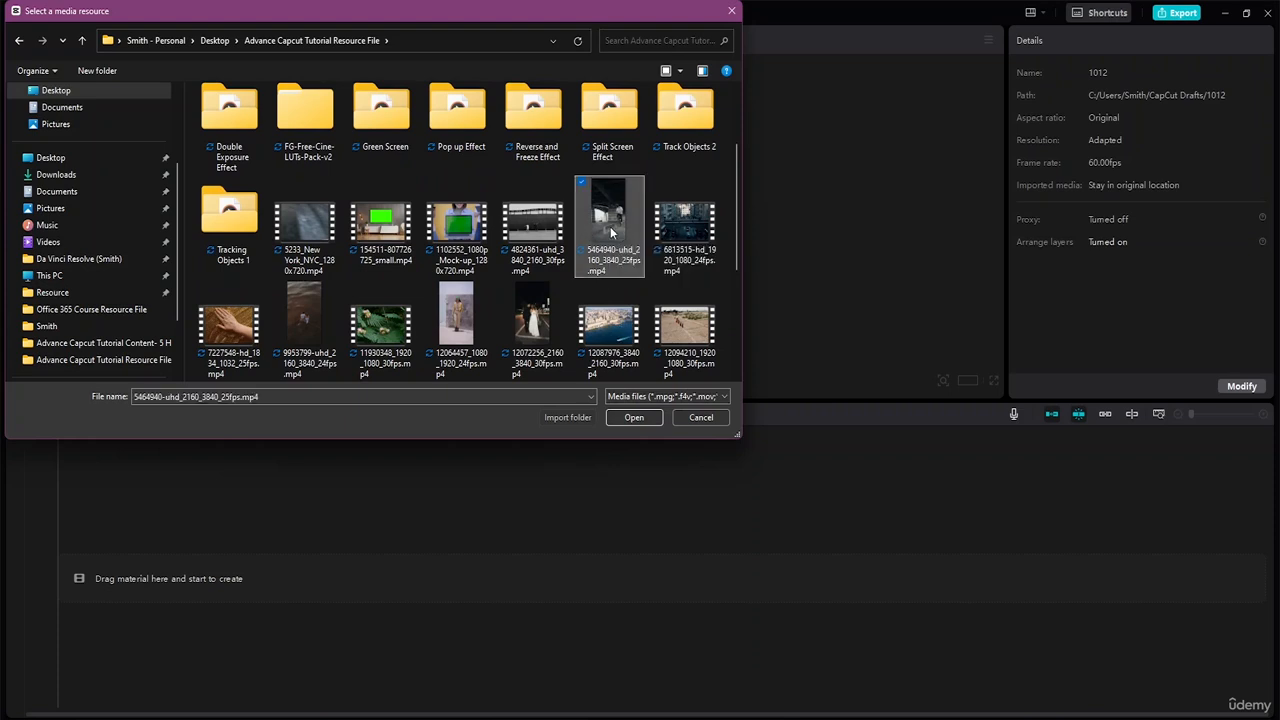
{"action": "left_click", "coordinate": [627, 418]}
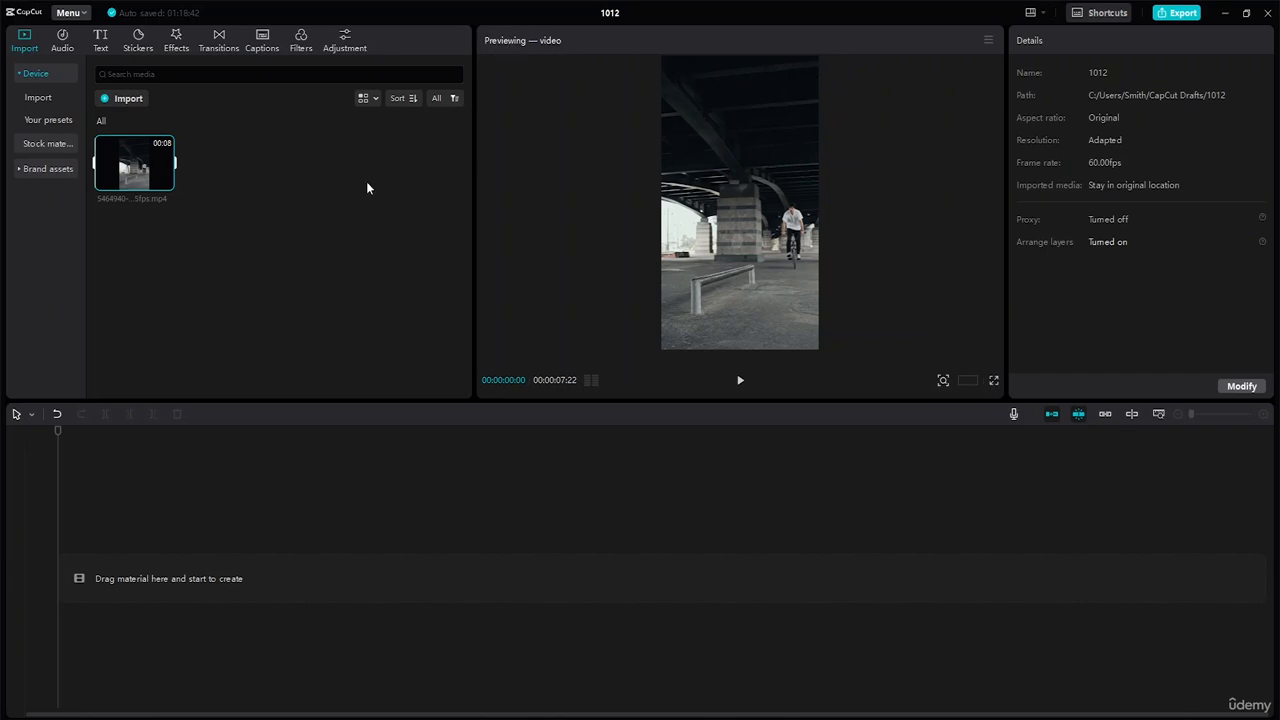
{"action": "left_click", "coordinate": [208, 287]}
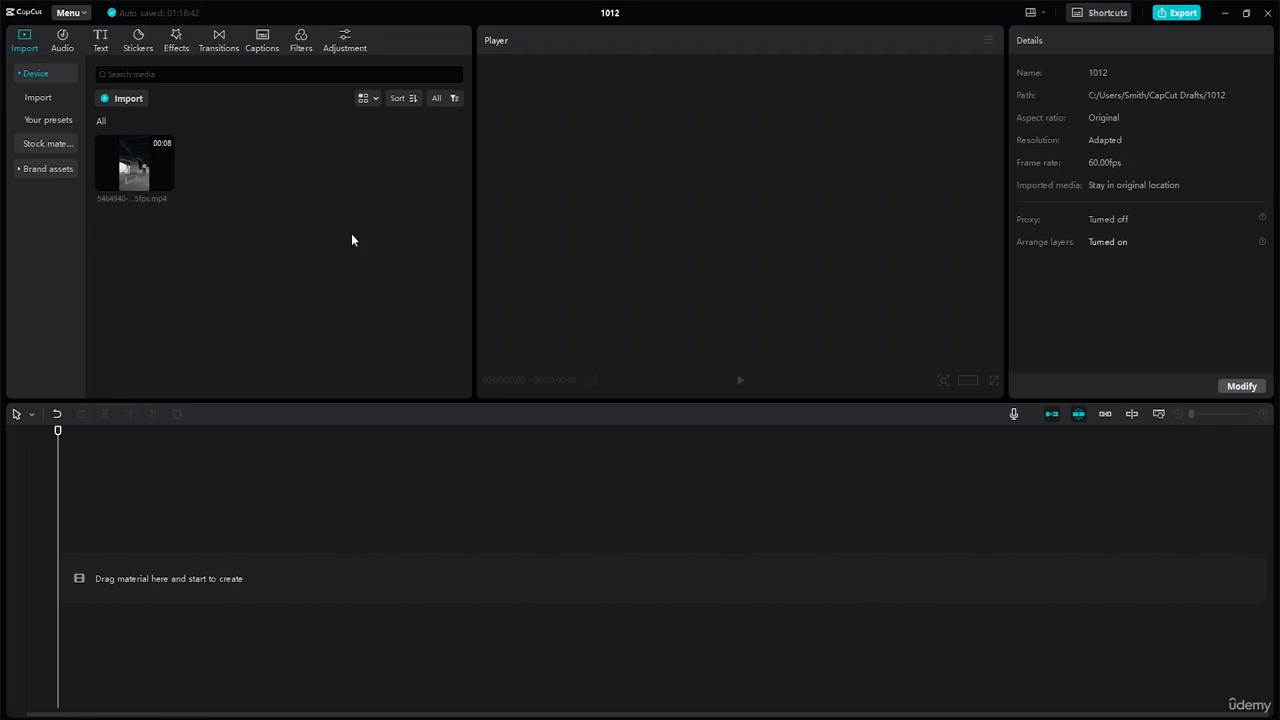
- Look through the Christmas & New Year stock materials and return to the imported device media
{"action": "left_click", "coordinate": [50, 146]}
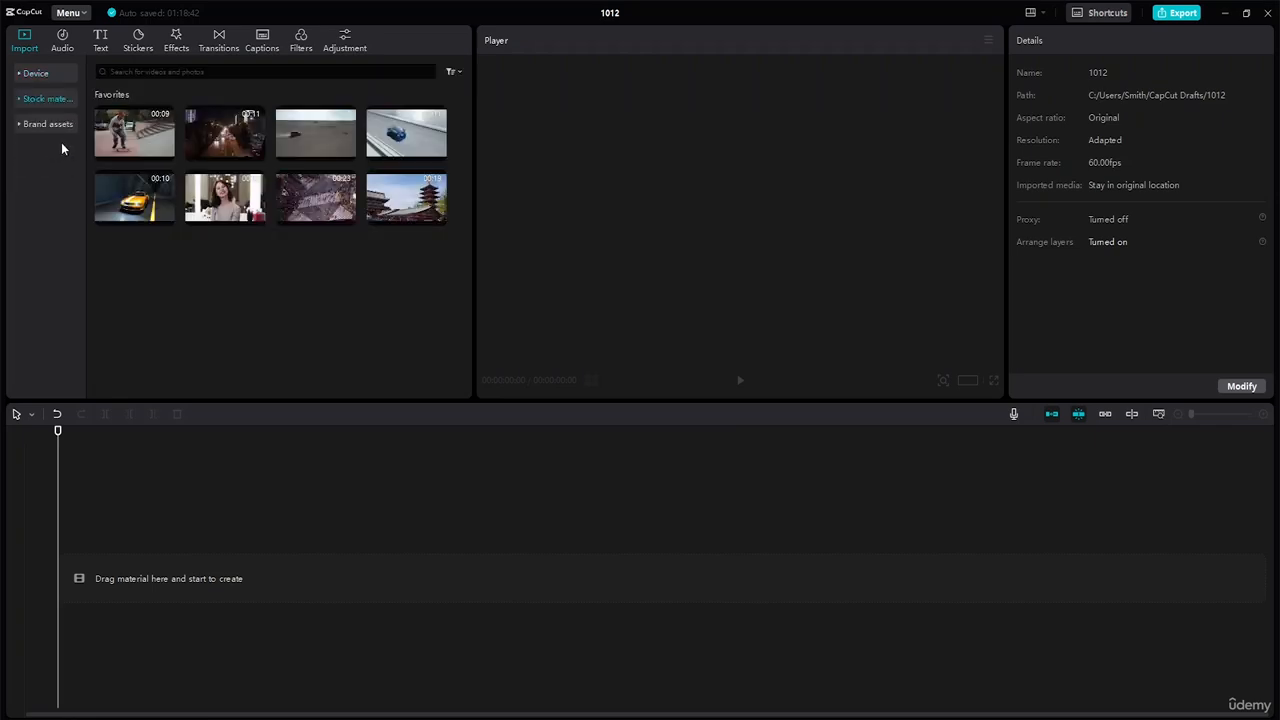
{"action": "left_click", "coordinate": [50, 99]}
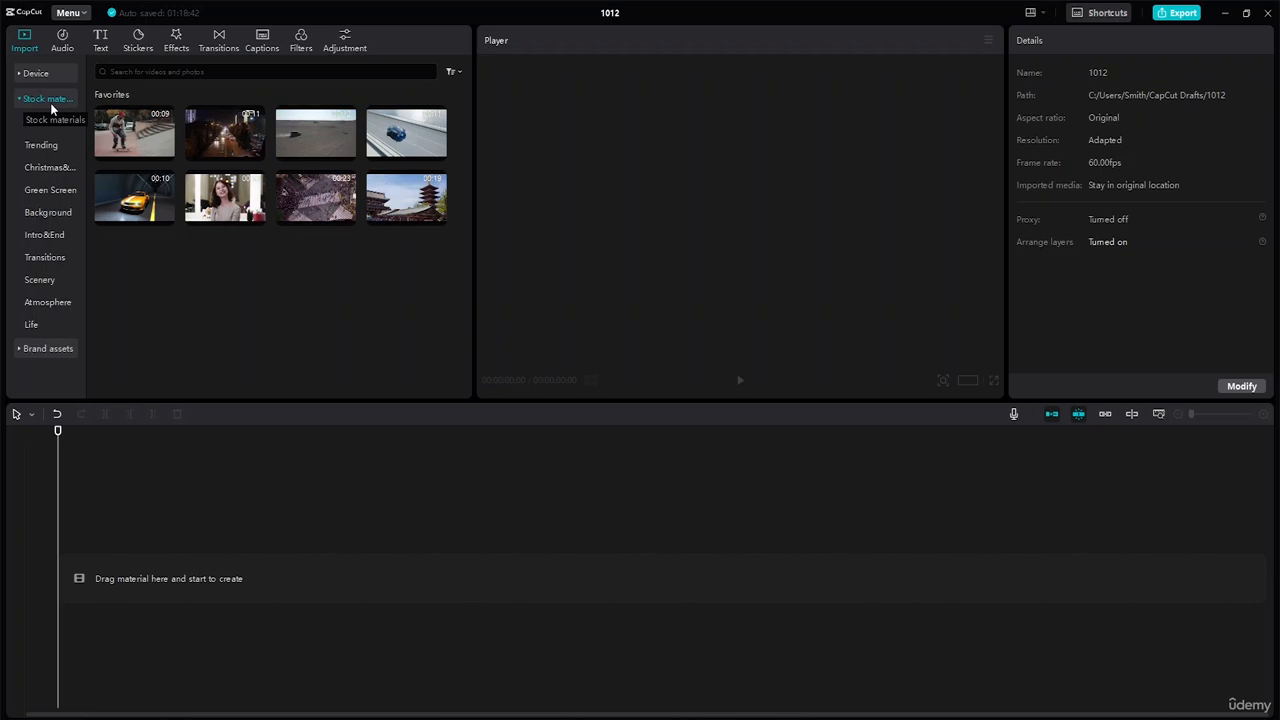
{"action": "left_click", "coordinate": [49, 170]}
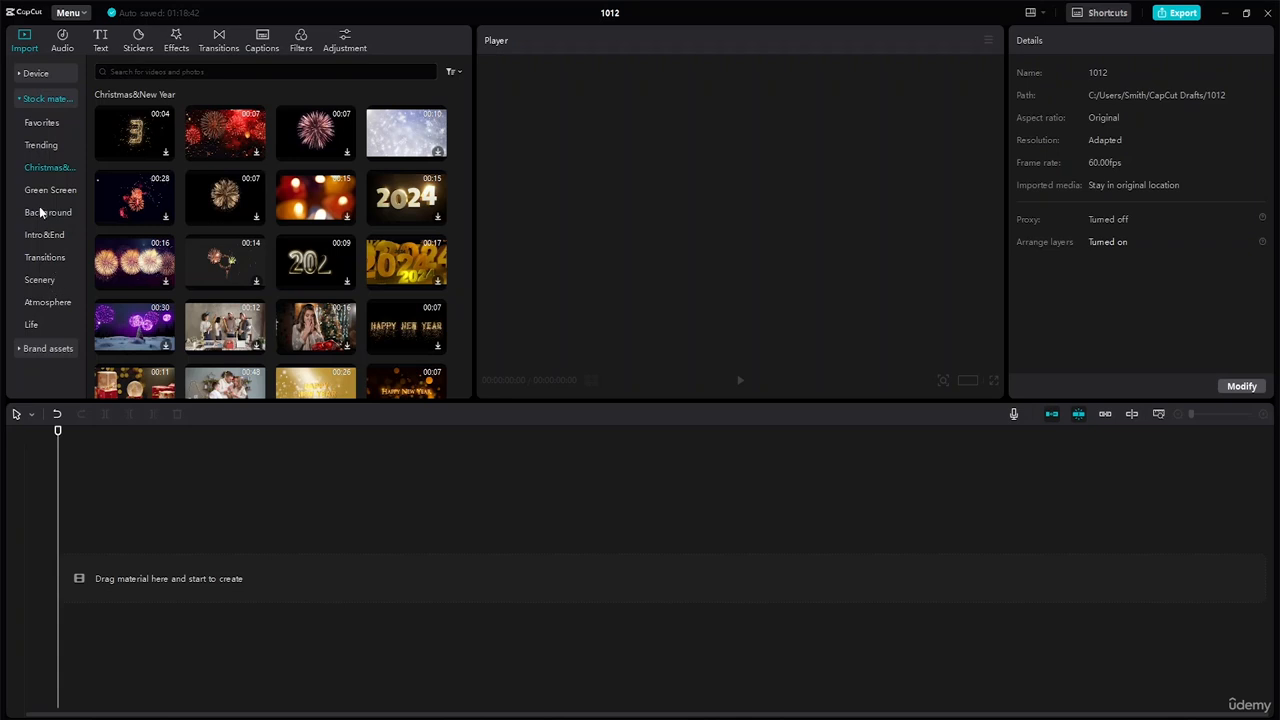
{"action": "left_click", "coordinate": [36, 74]}
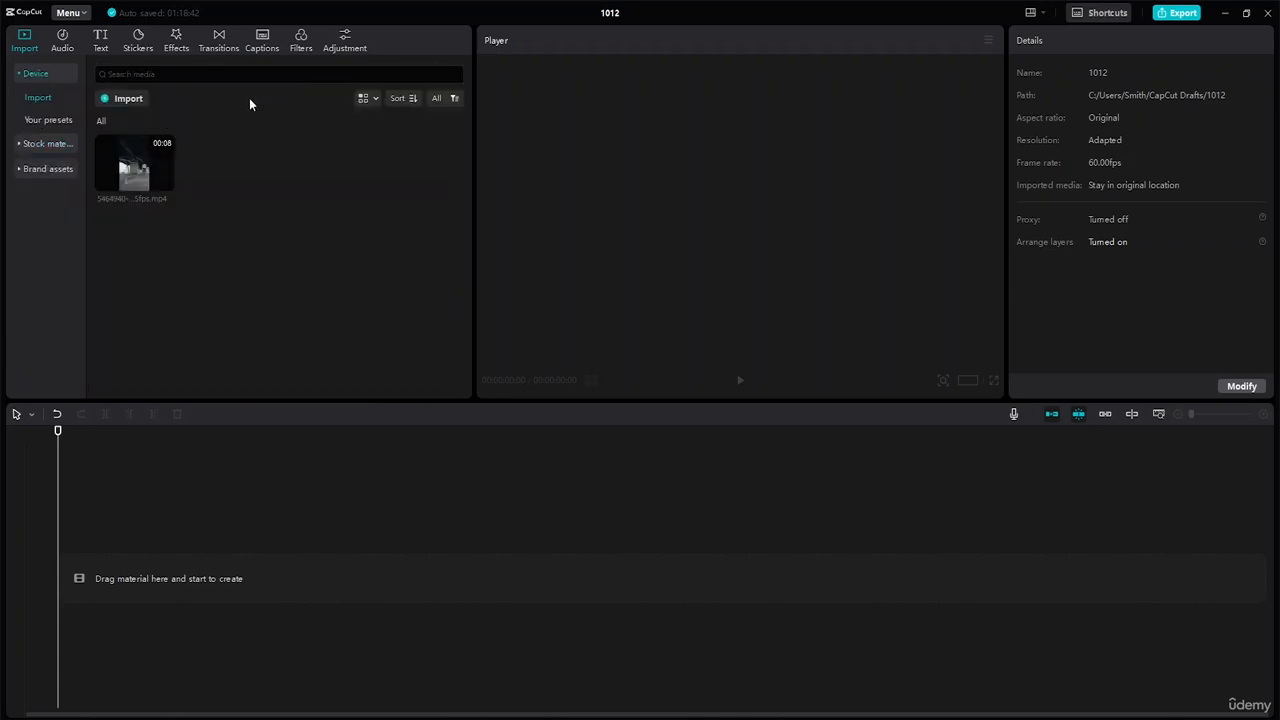
- Preview the imported clip and place it on the timeline's main track
{"action": "left_click", "coordinate": [141, 181]}
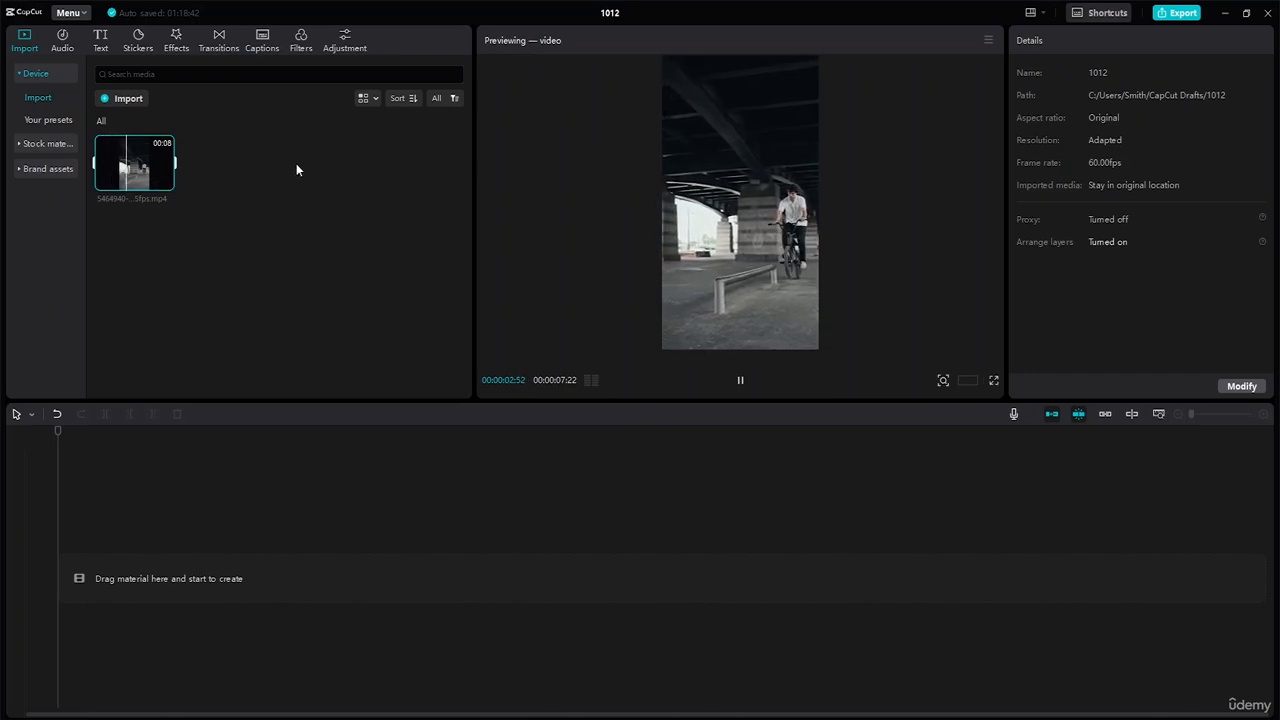
{"action": "left_click", "coordinate": [134, 217]}
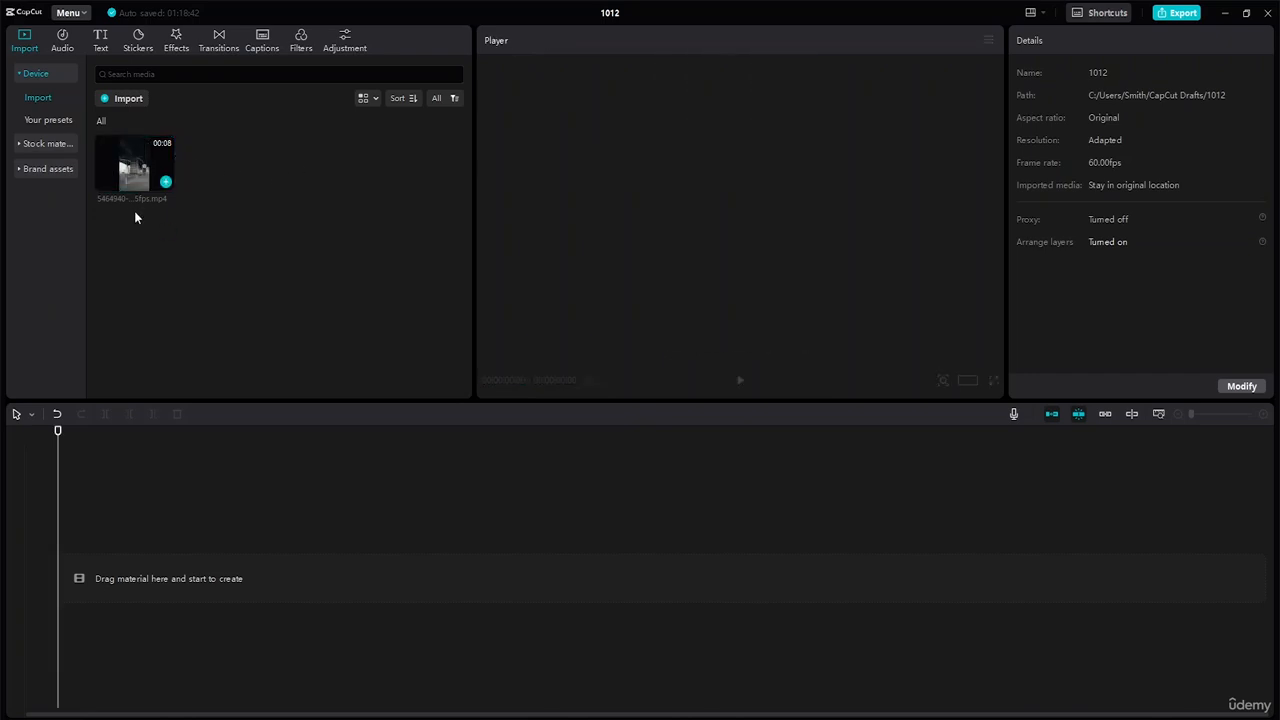
{"action": "left_click_drag", "start_coordinate": [134, 165], "coordinate": [189, 568]}
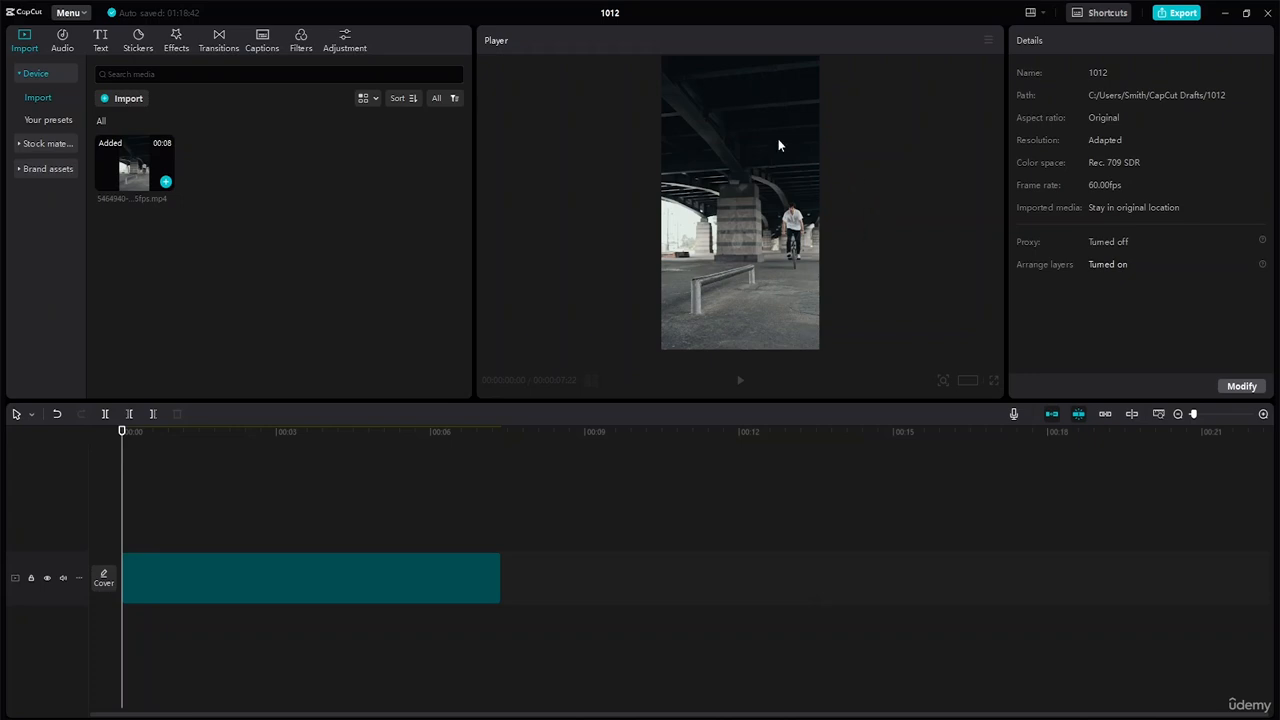
- Play the timeline clip through to its end and return the playhead to the start
{"action": "left_click", "coordinate": [732, 197]}
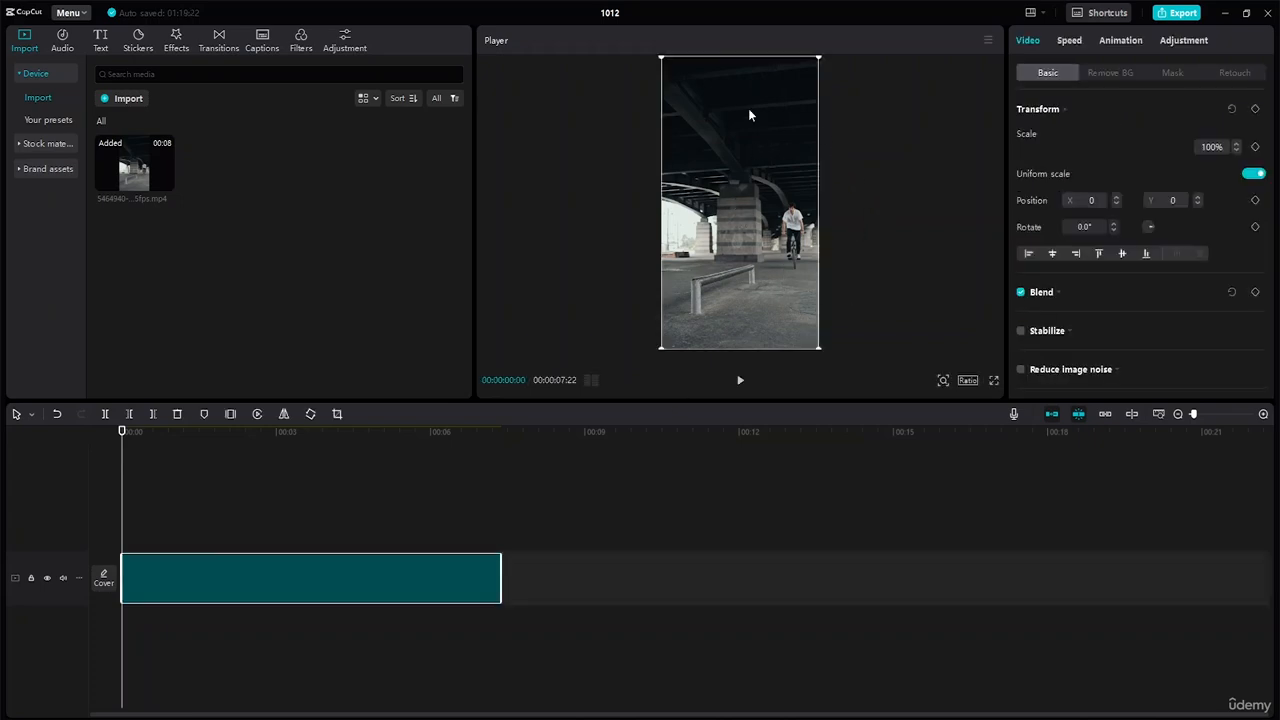
{"action": "left_click", "coordinate": [740, 381]}
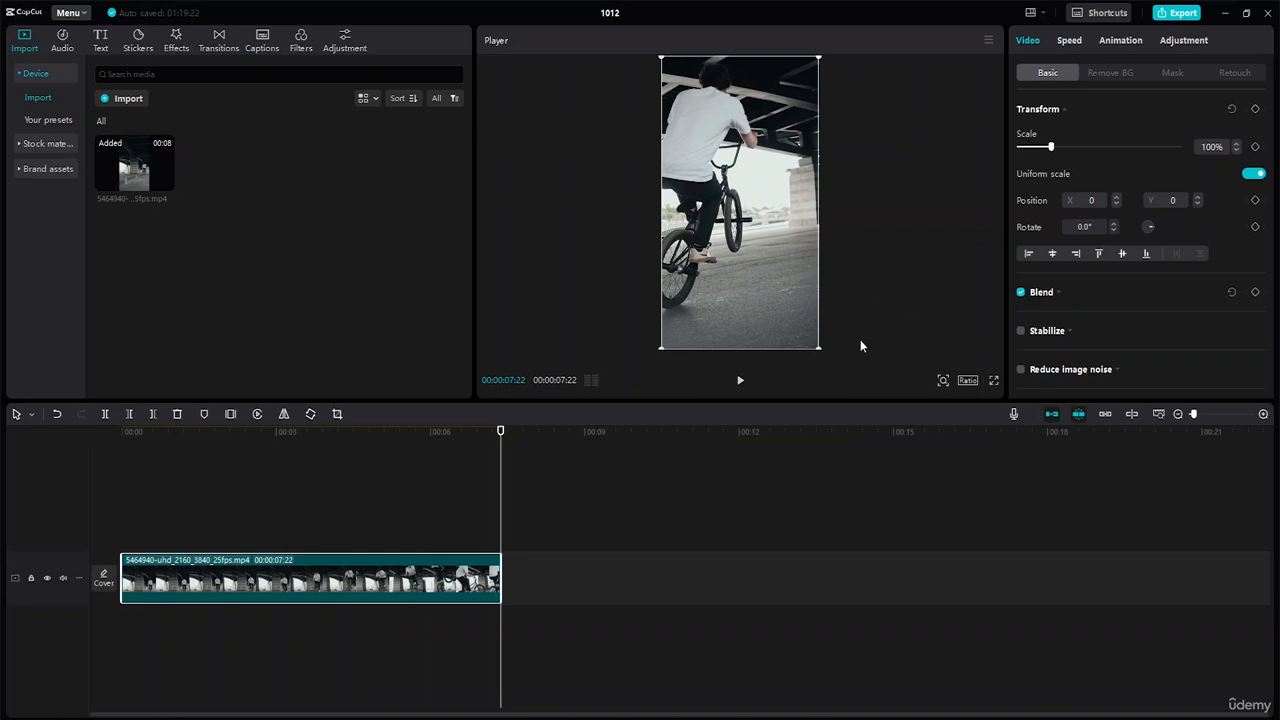
{"action": "left_click_drag", "start_coordinate": [500, 432], "coordinate": [55, 413]}
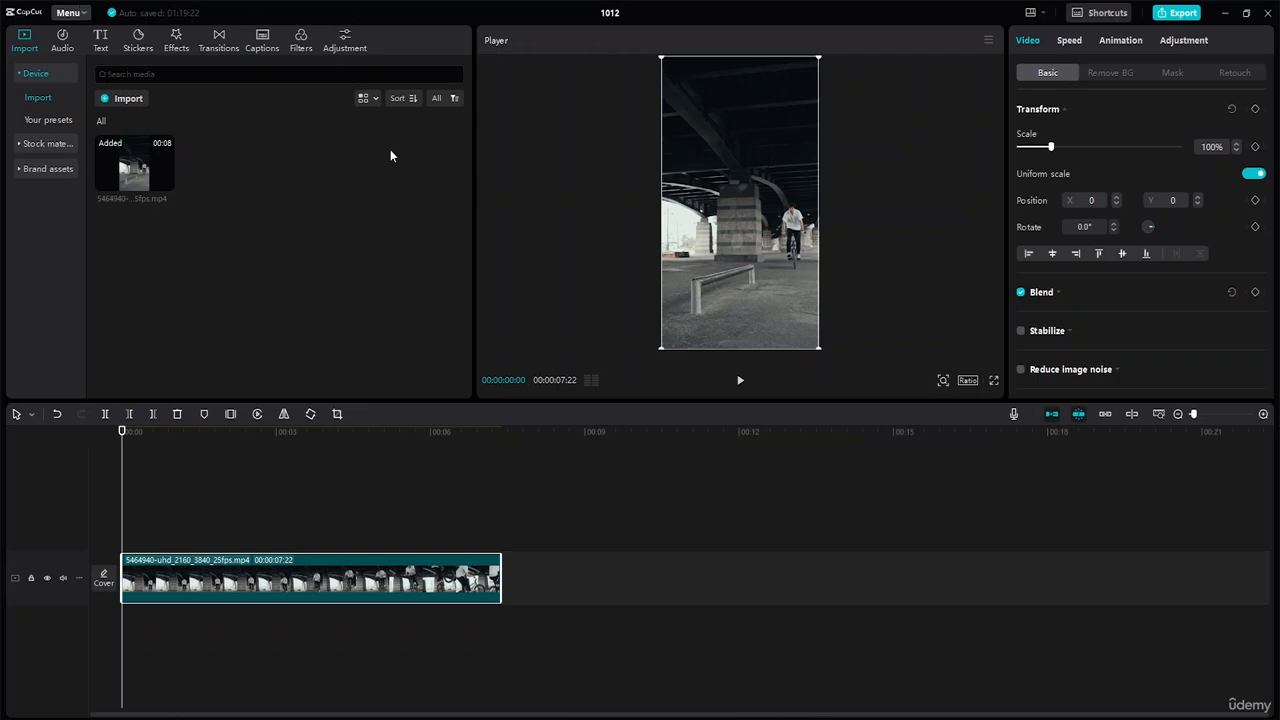
- Look over the filter and effect libraries and open the collection of adjustment LUTs
{"action": "left_click", "coordinate": [302, 38]}
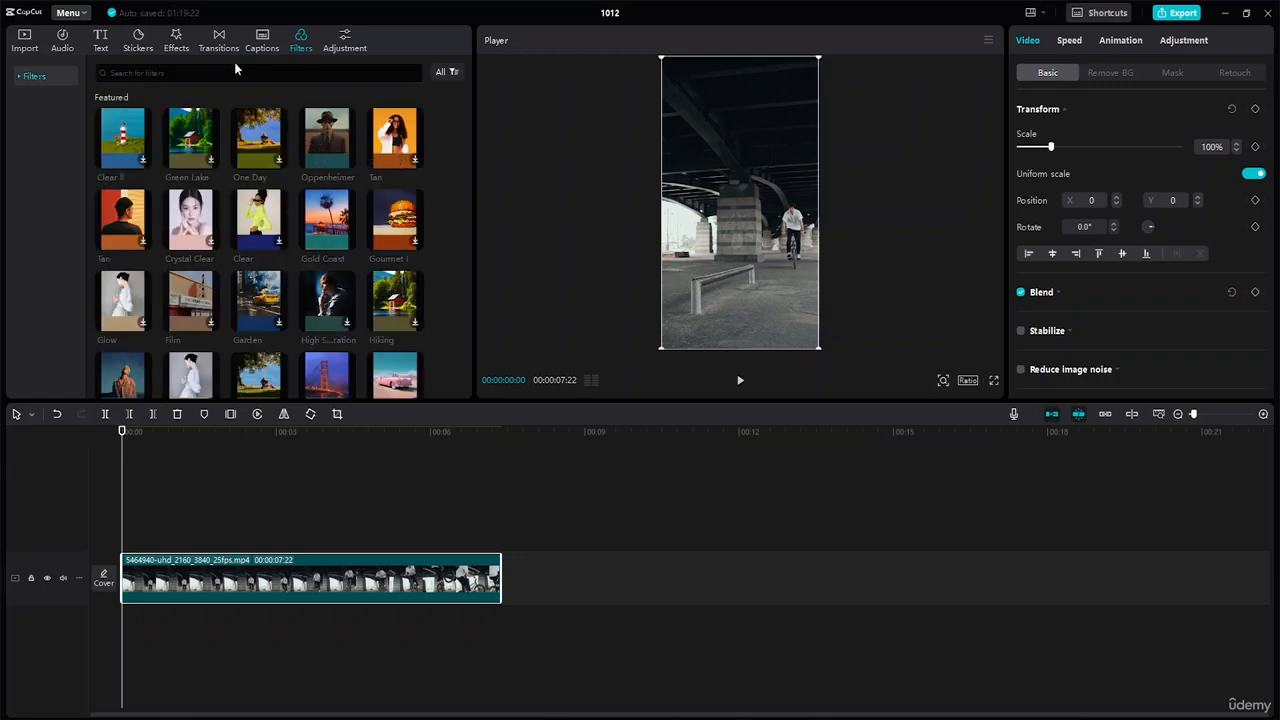
{"action": "left_click", "coordinate": [176, 41]}
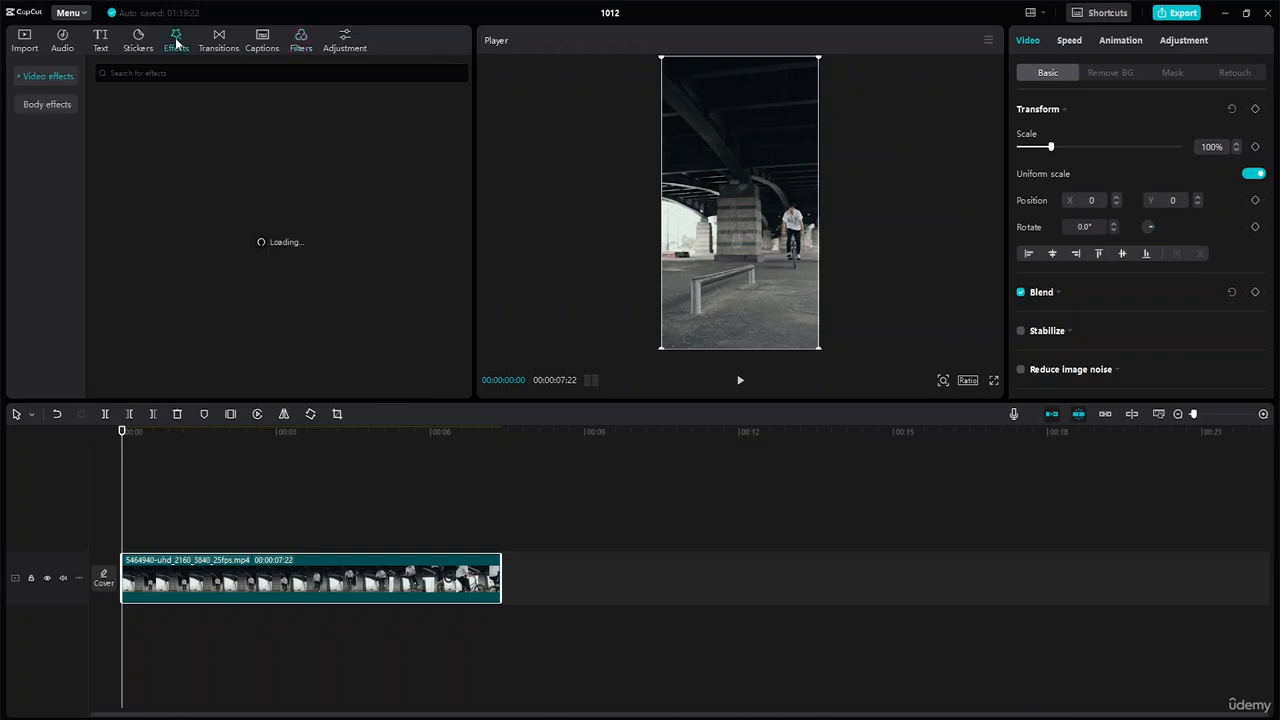
{"action": "left_click", "coordinate": [346, 41]}
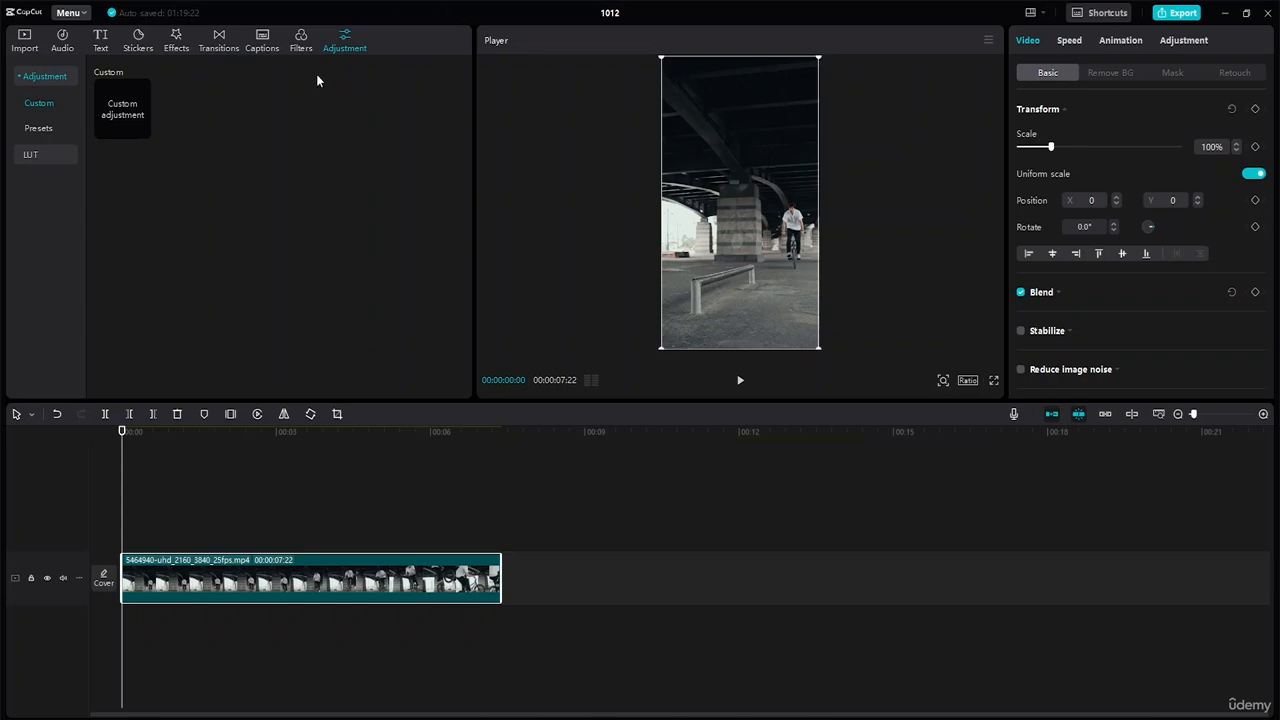
{"action": "left_click", "coordinate": [47, 157]}
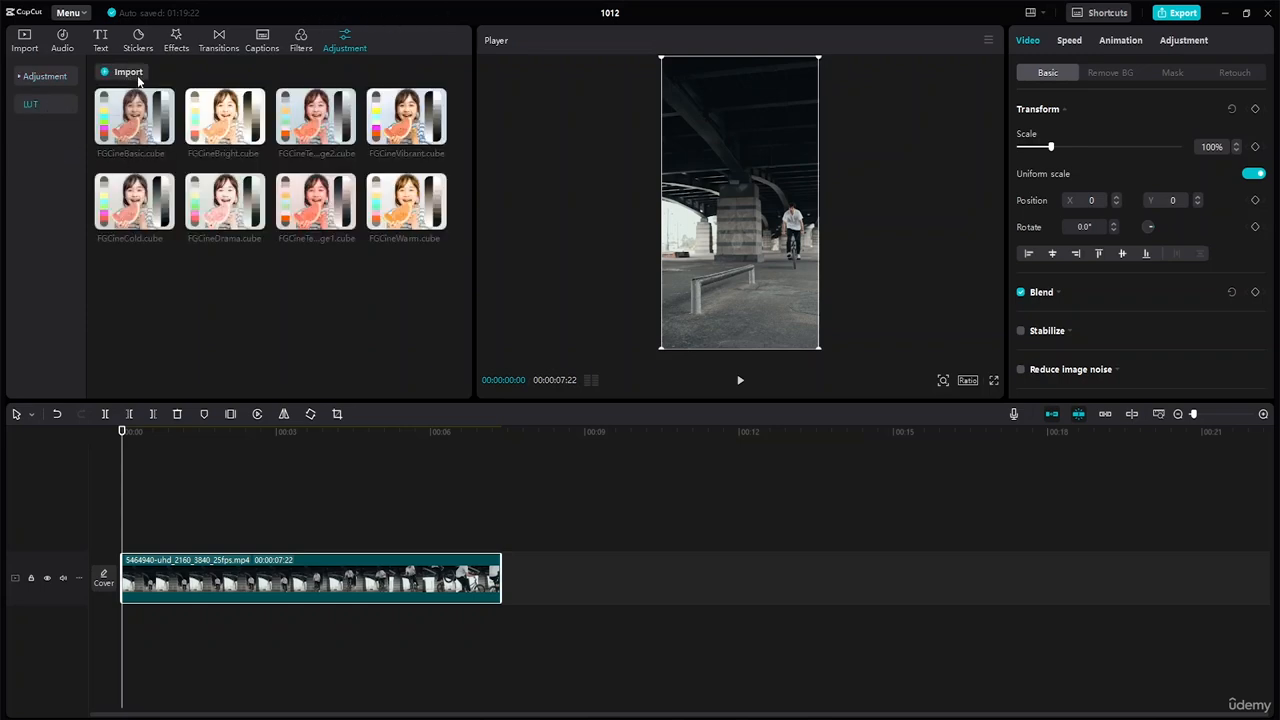
- Preview the FGCine Bright, TealOrange2, Vibrant, Basic, Cold, Drama and TealOrange1 LUTs on the clip
{"action": "mouse_move", "coordinate": [189, 97]}
{"action": "left_click", "coordinate": [224, 122]}
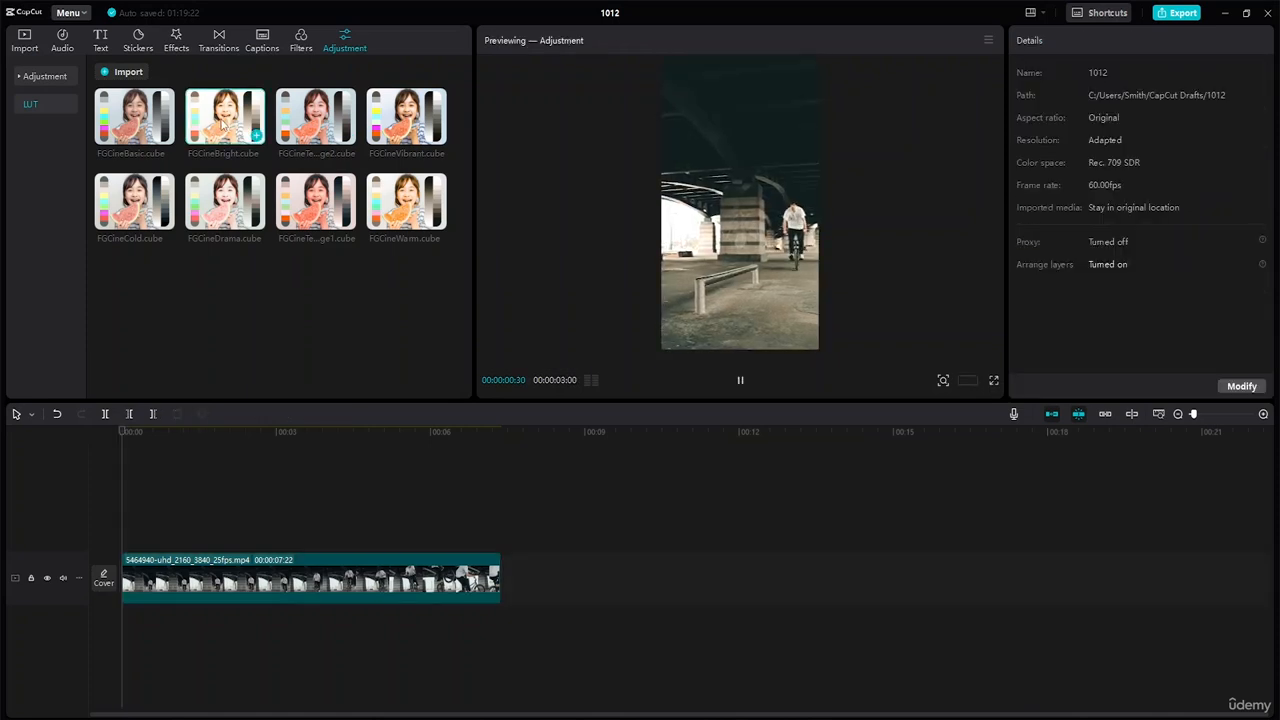
{"action": "left_click", "coordinate": [300, 122]}
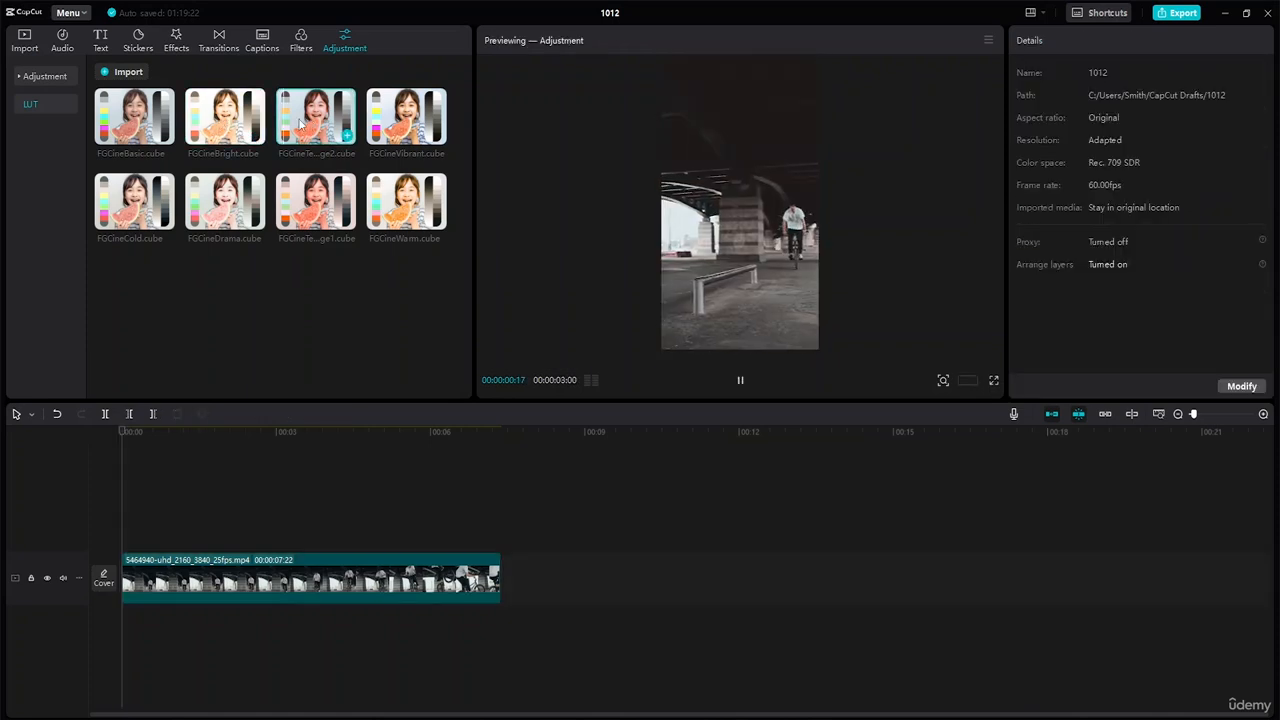
{"action": "left_click", "coordinate": [406, 116]}
{"action": "left_click", "coordinate": [141, 133]}
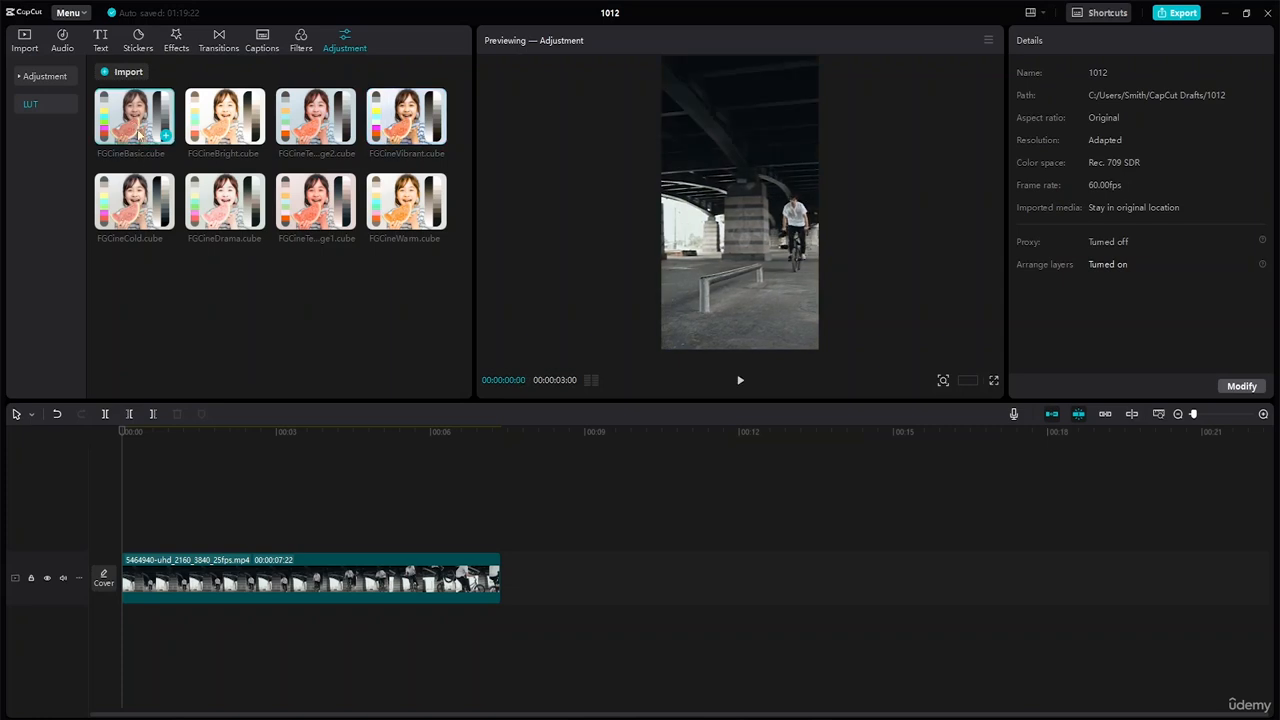
{"action": "left_click", "coordinate": [138, 202]}
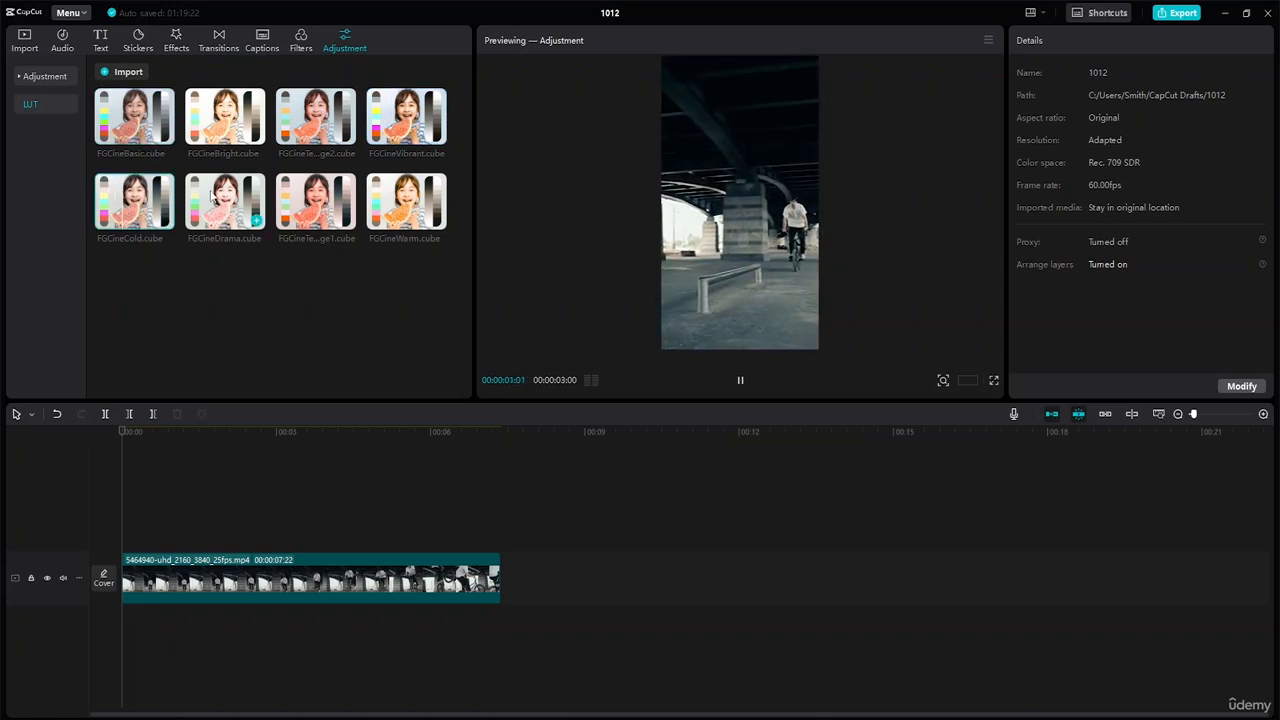
{"action": "left_click", "coordinate": [212, 198]}
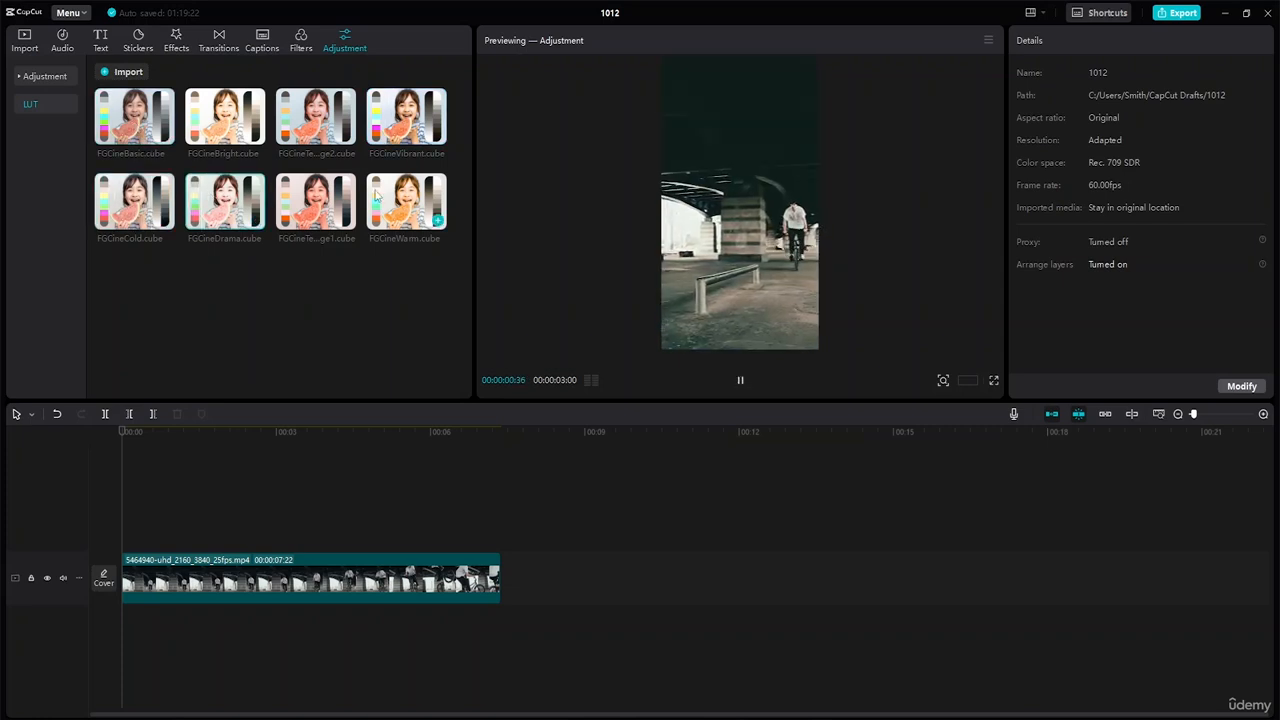
{"action": "left_click", "coordinate": [318, 198]}
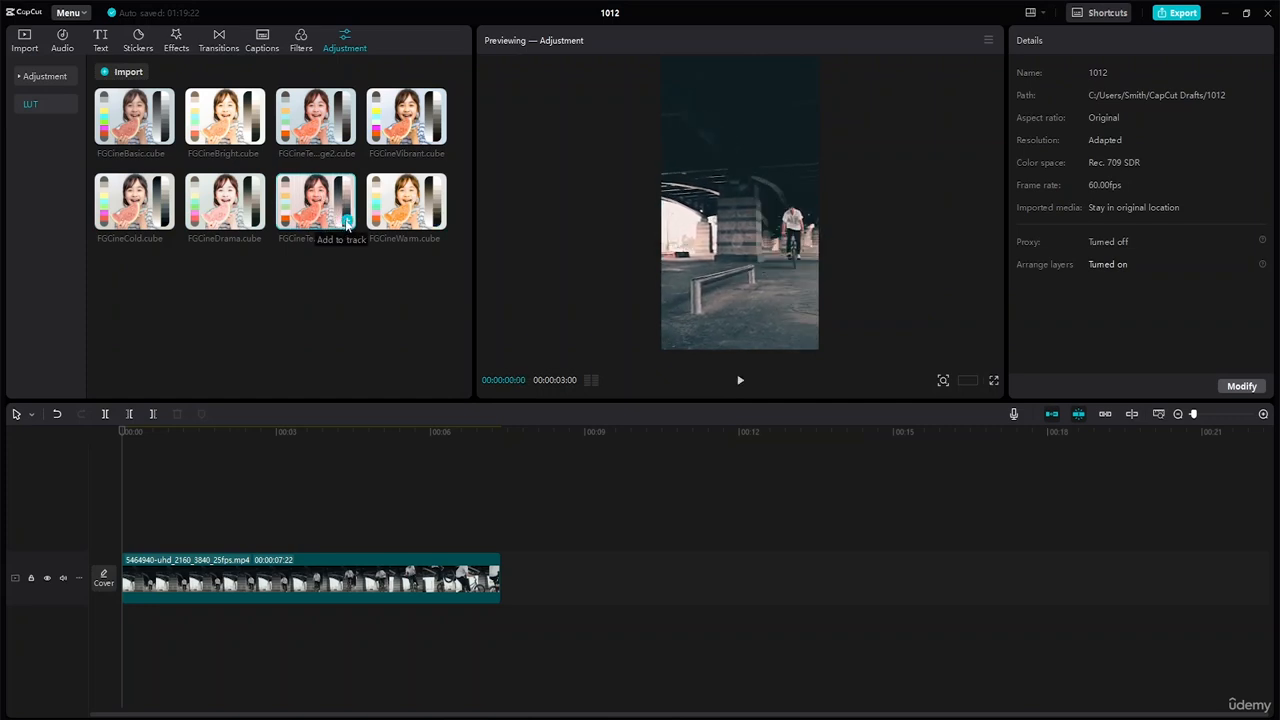
- Add the FGCineTealOrange1 LUT above the clip as an adjustment layer and extend it to the clip's full length
{"action": "left_click", "coordinate": [347, 222]}
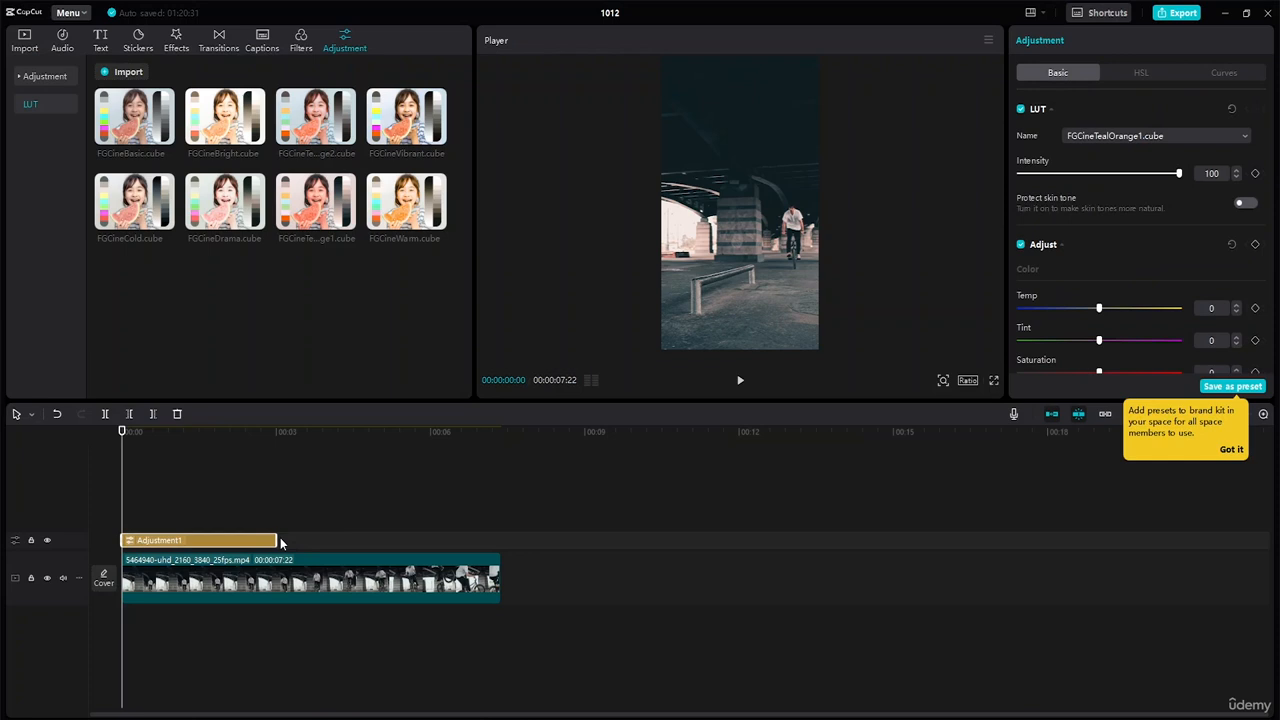
{"action": "left_click_drag", "start_coordinate": [280, 538], "coordinate": [500, 555]}
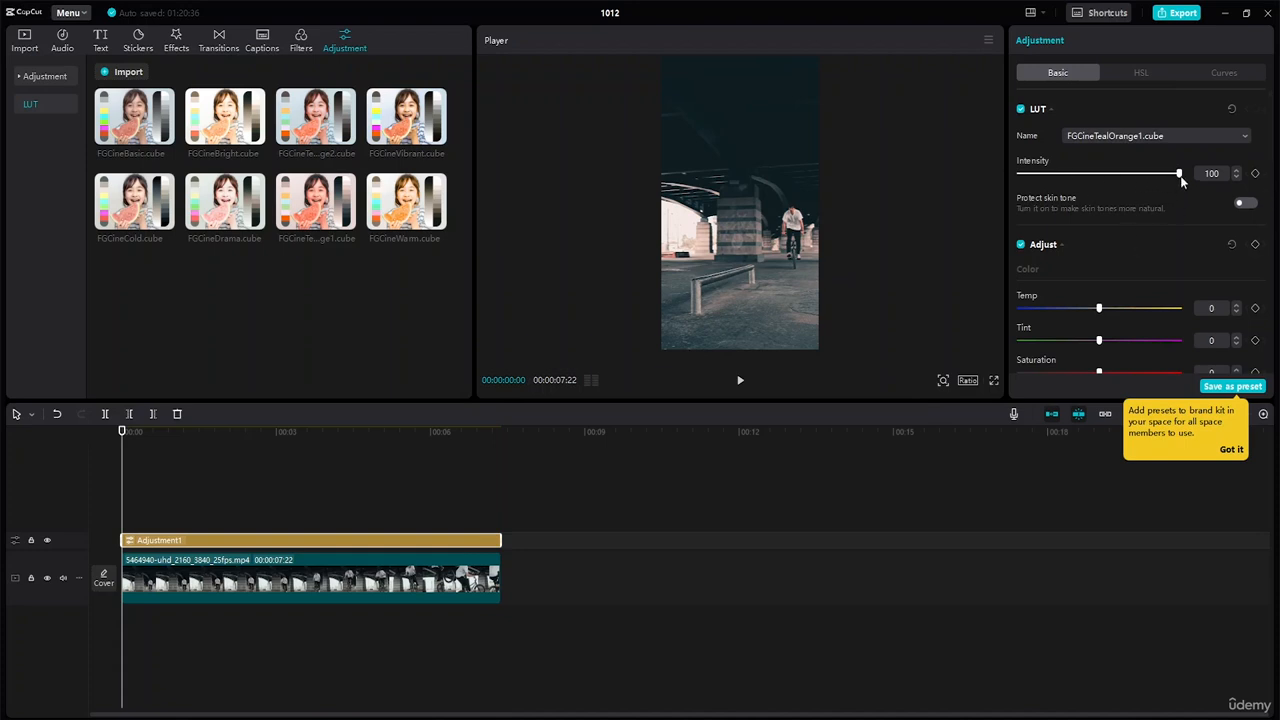
- Set the LUT intensity to 70 and view the list of alternative LUTs without changing the selection
{"action": "left_click_drag", "start_coordinate": [1179, 176], "coordinate": [1257, 178]}
{"action": "left_click_drag", "start_coordinate": [1160, 179], "coordinate": [1130, 178]}
{"action": "left_click", "coordinate": [1245, 137]}
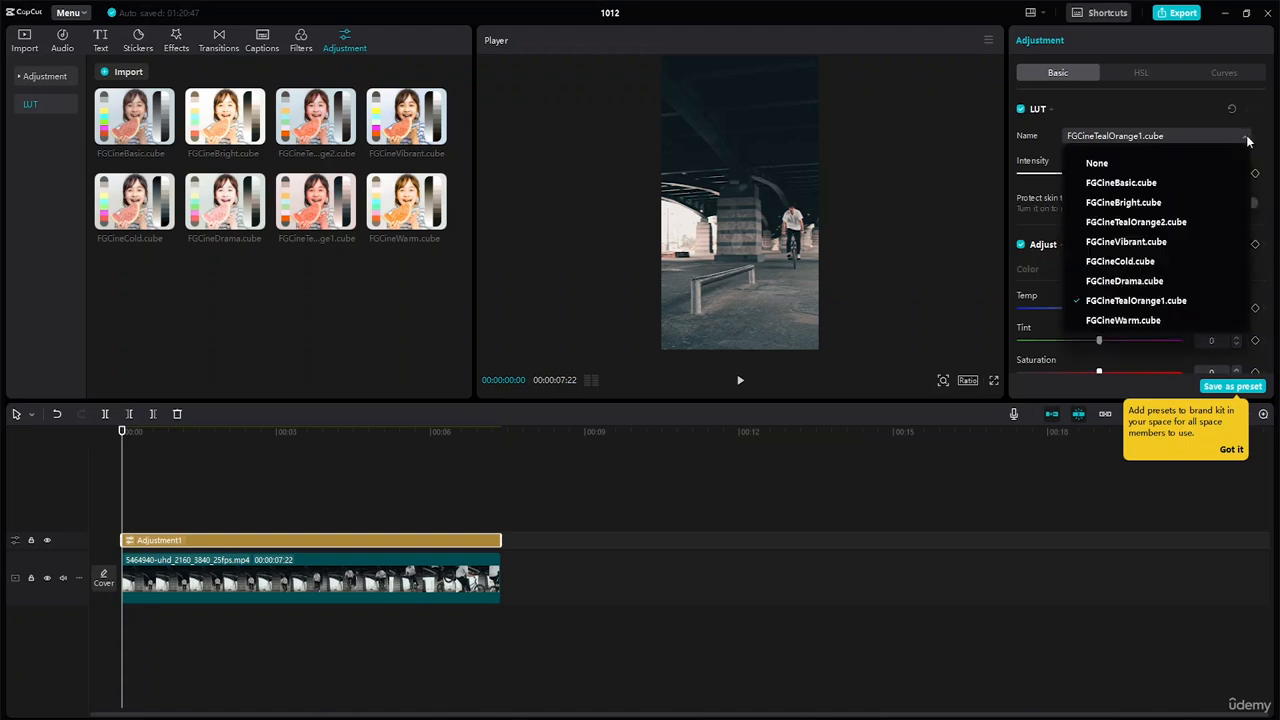
{"action": "left_click", "coordinate": [975, 87]}
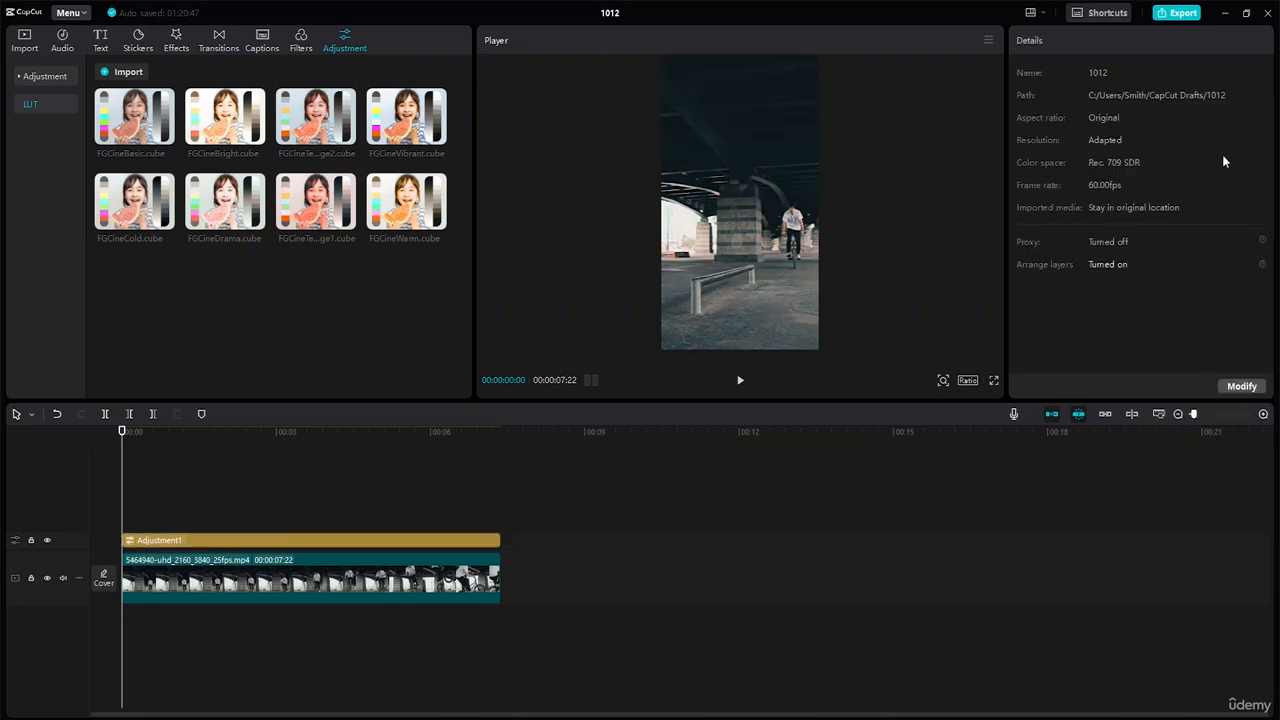
- Turn on skin tone protection for the adjustment layer and set its Temp to 9 and Tint to -12
{"action": "left_click", "coordinate": [432, 541]}
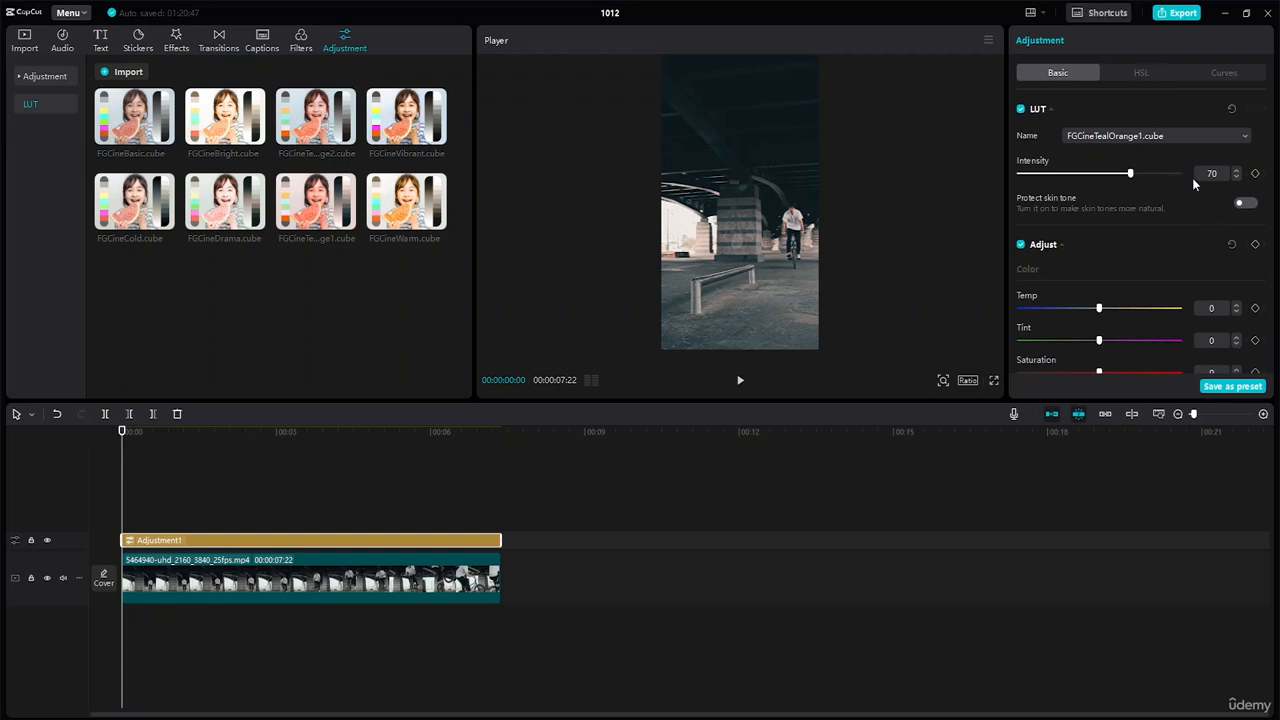
{"action": "left_click", "coordinate": [1250, 205]}
{"action": "left_click_drag", "start_coordinate": [1099, 309], "coordinate": [1080, 346]}
{"action": "scroll", "coordinate": [1110, 335], "scroll_direction": "down", "scroll_amount": 6}
{"action": "scroll", "coordinate": [1131, 296], "scroll_direction": "up", "scroll_amount": 2}
{"action": "scroll", "coordinate": [1125, 290], "scroll_direction": "up", "scroll_amount": 3}
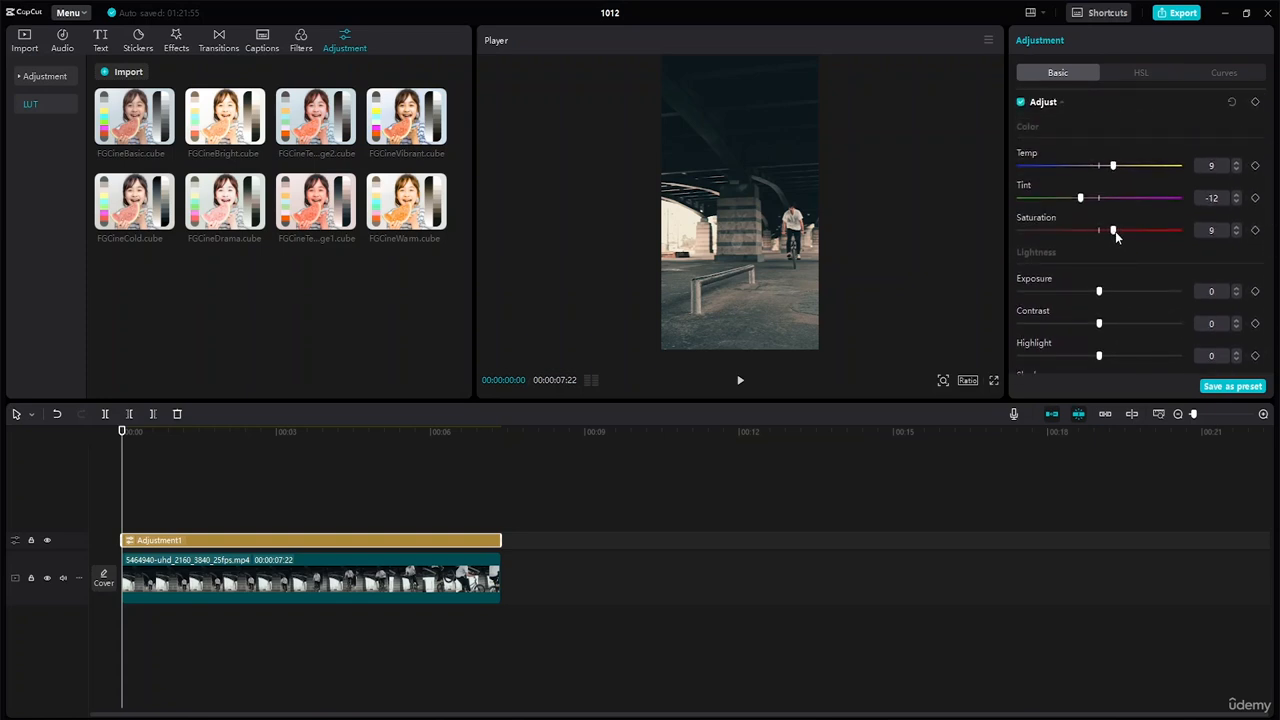
- Set the adjustment layer's Saturation to 8, Exposure to 5, Contrast to -5 and Highlight to 5
{"action": "mouse_move", "coordinate": [1115, 231]}
{"action": "left_mouse_down"}
{"action": "mouse_move", "coordinate": [1169, 232]}
{"action": "mouse_move", "coordinate": [1012, 235]}
{"action": "mouse_move", "coordinate": [1252, 244]}
{"action": "mouse_move", "coordinate": [1110, 235]}
{"action": "left_mouse_up"}
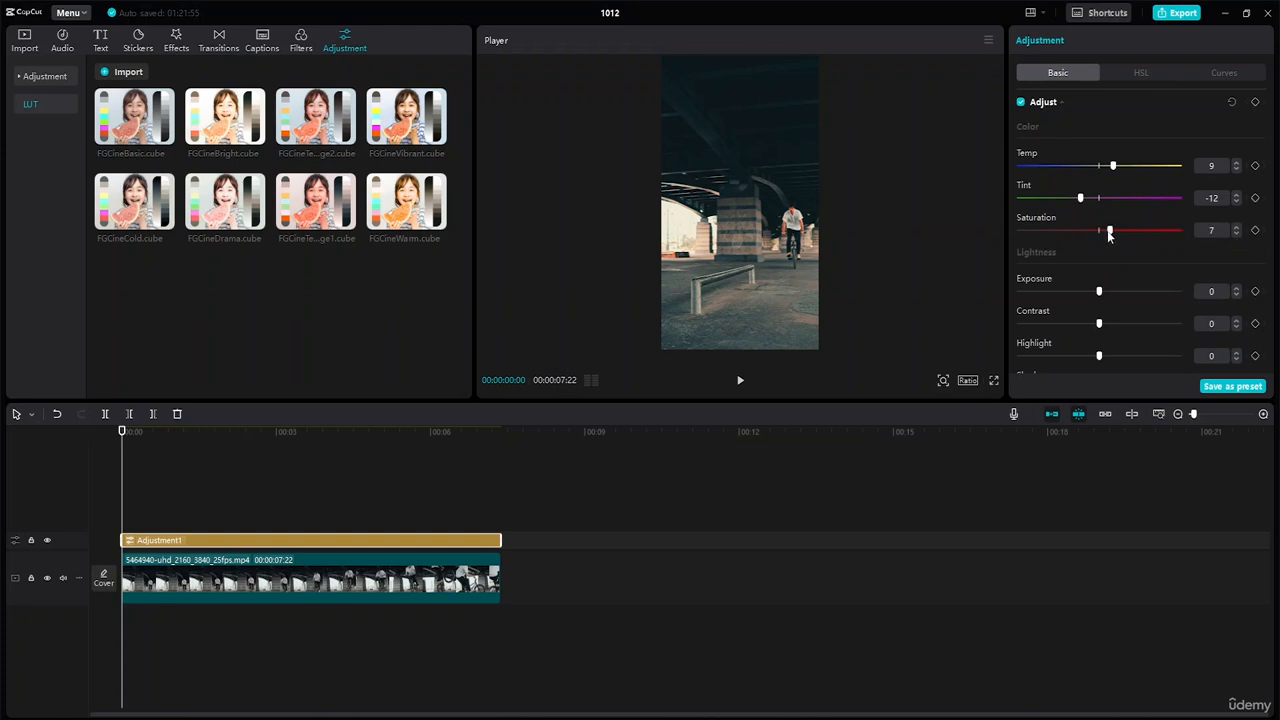
{"action": "left_click", "coordinate": [1237, 227]}
{"action": "left_click_drag", "start_coordinate": [1100, 293], "coordinate": [1105, 358]}
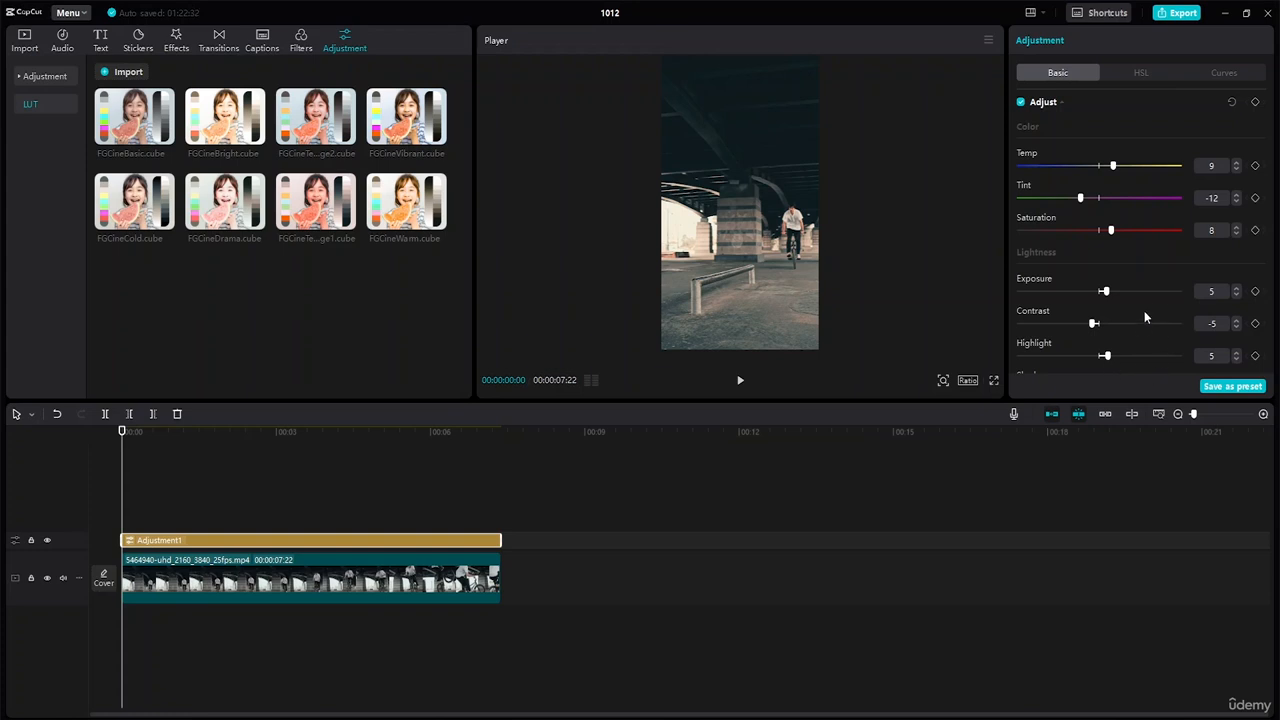
- Set the adjustment layer's Shadow to -25, Whites to 10, Blacks to 5 and Brilliance to -5
{"action": "scroll", "coordinate": [1140, 310], "scroll_direction": "down", "scroll_amount": 2}
{"action": "scroll", "coordinate": [1140, 303], "scroll_direction": "down", "scroll_amount": 3}
{"action": "scroll", "coordinate": [1143, 302], "scroll_direction": "up", "scroll_amount": 4}
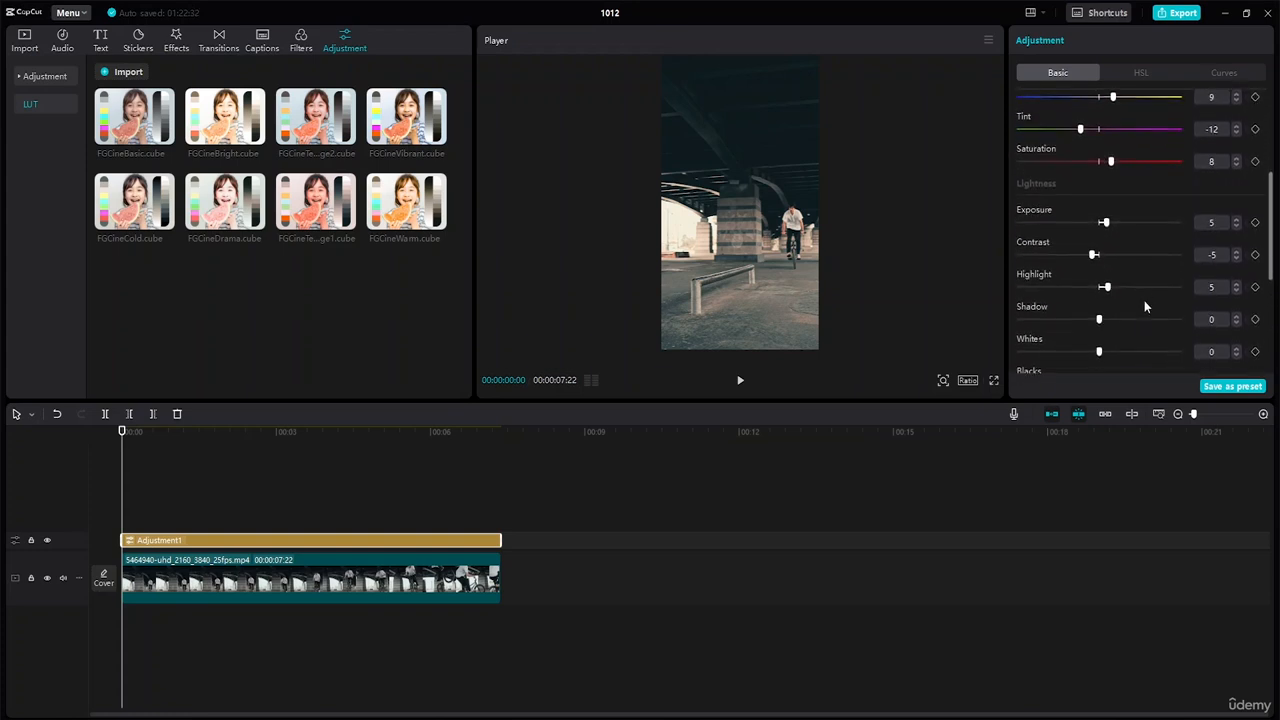
{"action": "scroll", "coordinate": [1142, 301], "scroll_direction": "down", "scroll_amount": 1}
{"action": "scroll", "coordinate": [1140, 301], "scroll_direction": "down", "scroll_amount": 1}
{"action": "left_click_drag", "start_coordinate": [1099, 243], "coordinate": [1059, 246]}
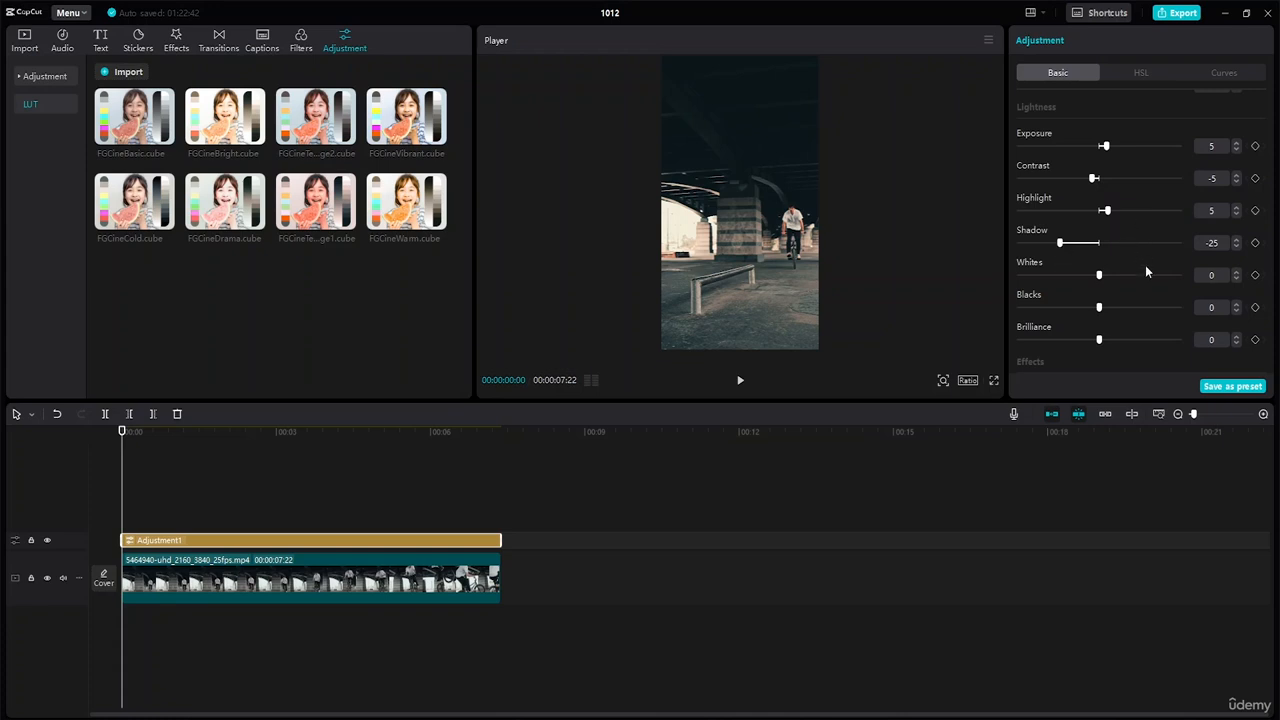
{"action": "left_click_drag", "start_coordinate": [1120, 277], "coordinate": [1104, 312]}
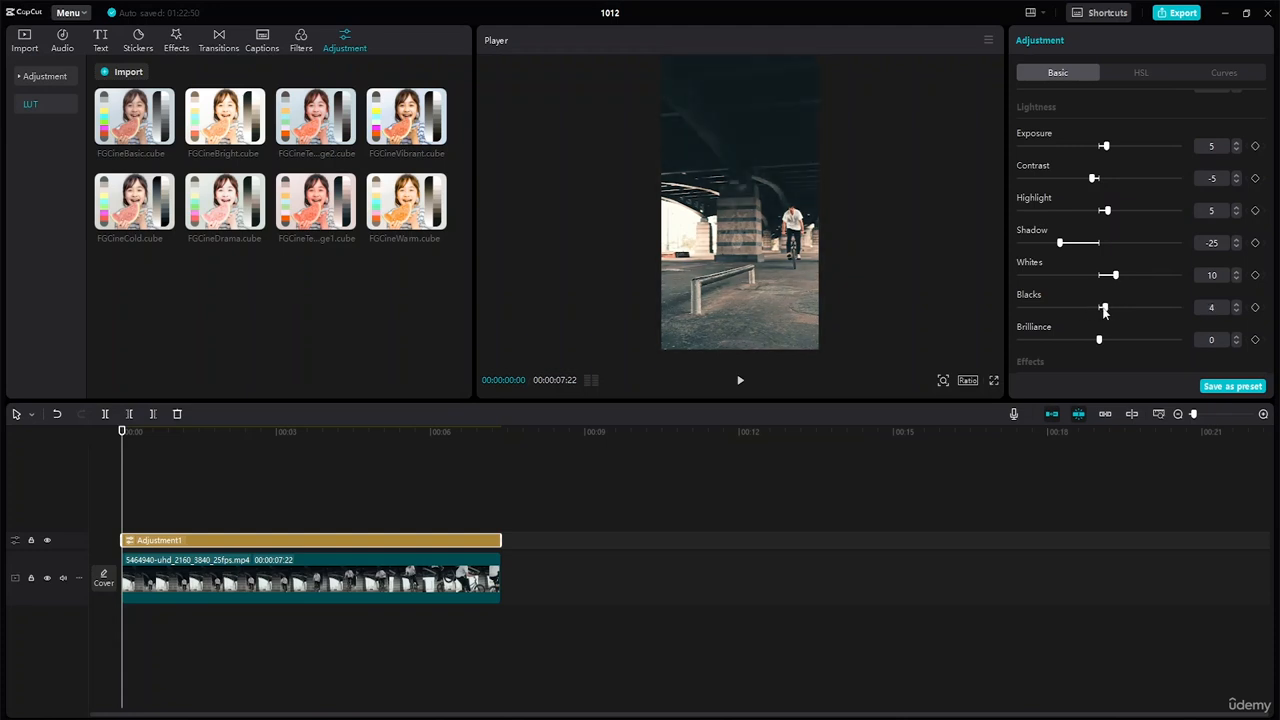
{"action": "left_click", "coordinate": [1236, 303]}
{"action": "mouse_move", "coordinate": [1095, 341]}
{"action": "left_mouse_down"}
{"action": "mouse_move", "coordinate": [1042, 341]}
{"action": "mouse_move", "coordinate": [1179, 340]}
{"action": "mouse_move", "coordinate": [1084, 361]}
{"action": "mouse_move", "coordinate": [1159, 356]}
{"action": "mouse_move", "coordinate": [826, 295]}
{"action": "mouse_move", "coordinate": [1104, 369]}
{"action": "mouse_move", "coordinate": [1082, 362]}
{"action": "left_mouse_up"}
- Set the adjustment layer's Sharpen to 25, Clarity to 50 and Fade to 30, leaving Particles and Vignette at 0
{"action": "scroll", "coordinate": [1160, 308], "scroll_direction": "down", "scroll_amount": 3}
{"action": "scroll", "coordinate": [1156, 297], "scroll_direction": "up", "scroll_amount": 1}
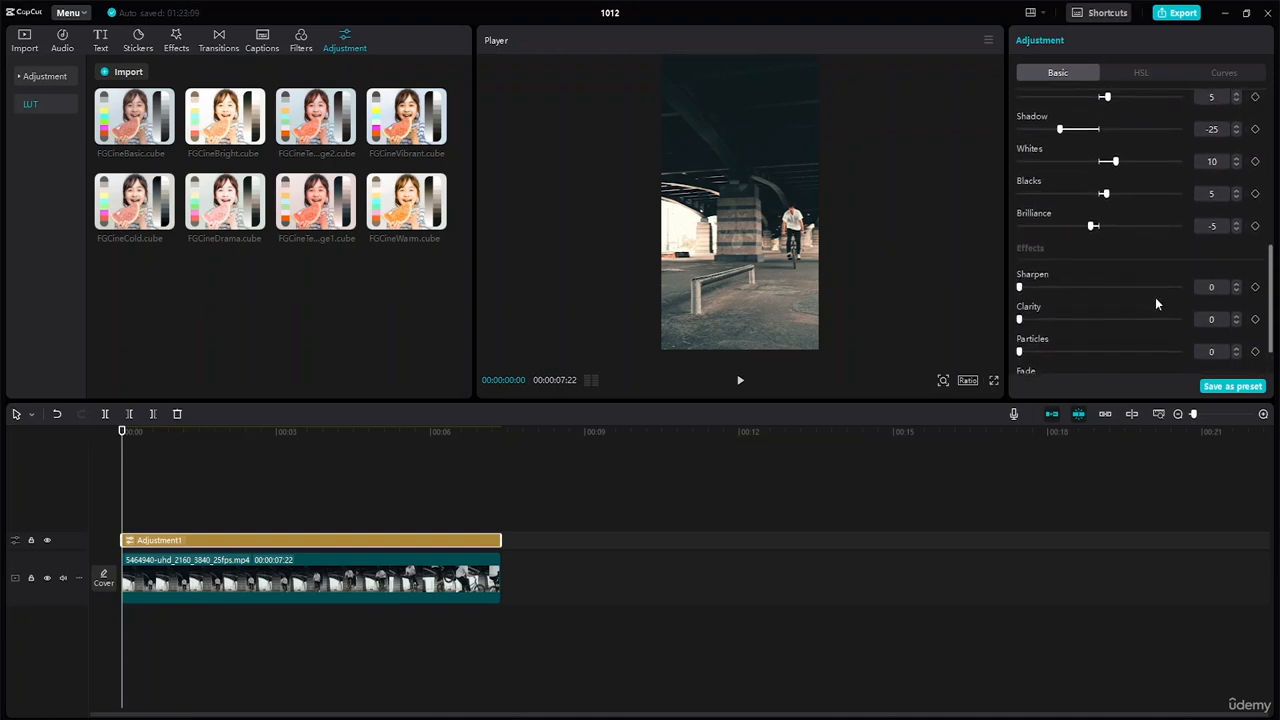
{"action": "scroll", "coordinate": [1157, 296], "scroll_direction": "down", "scroll_amount": 1}
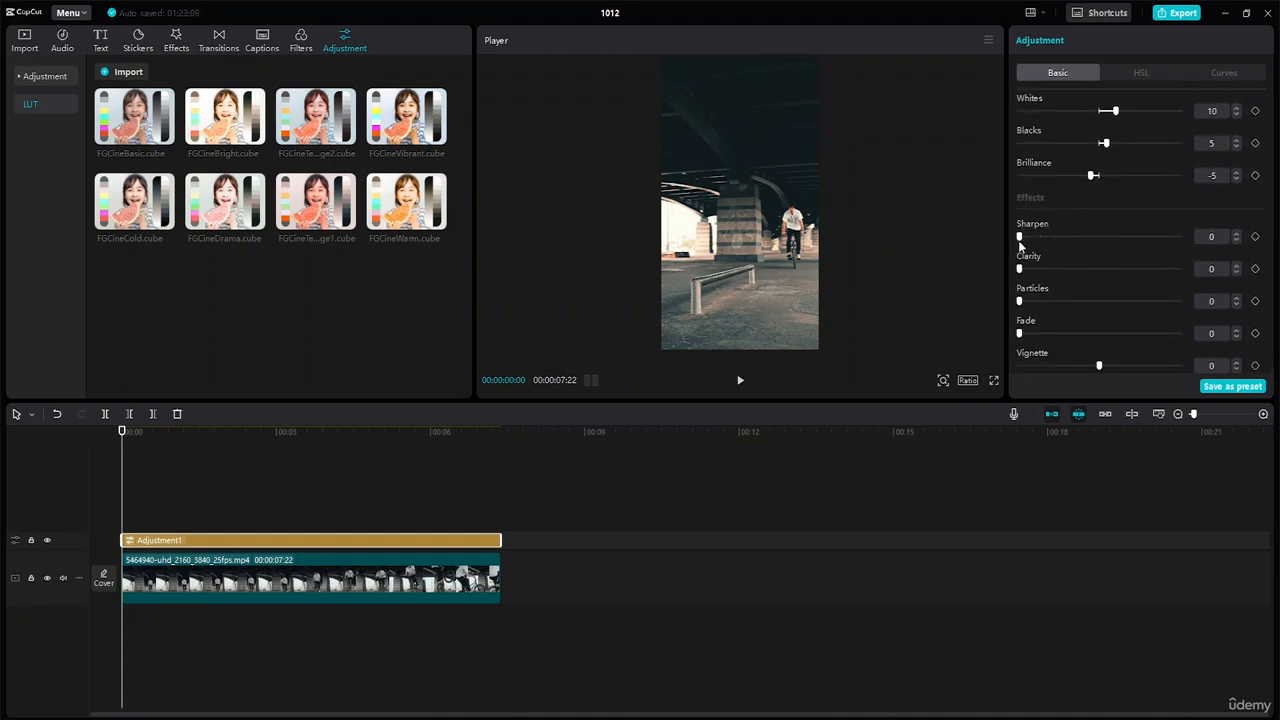
{"action": "left_click_drag", "start_coordinate": [1021, 237], "coordinate": [1094, 273]}
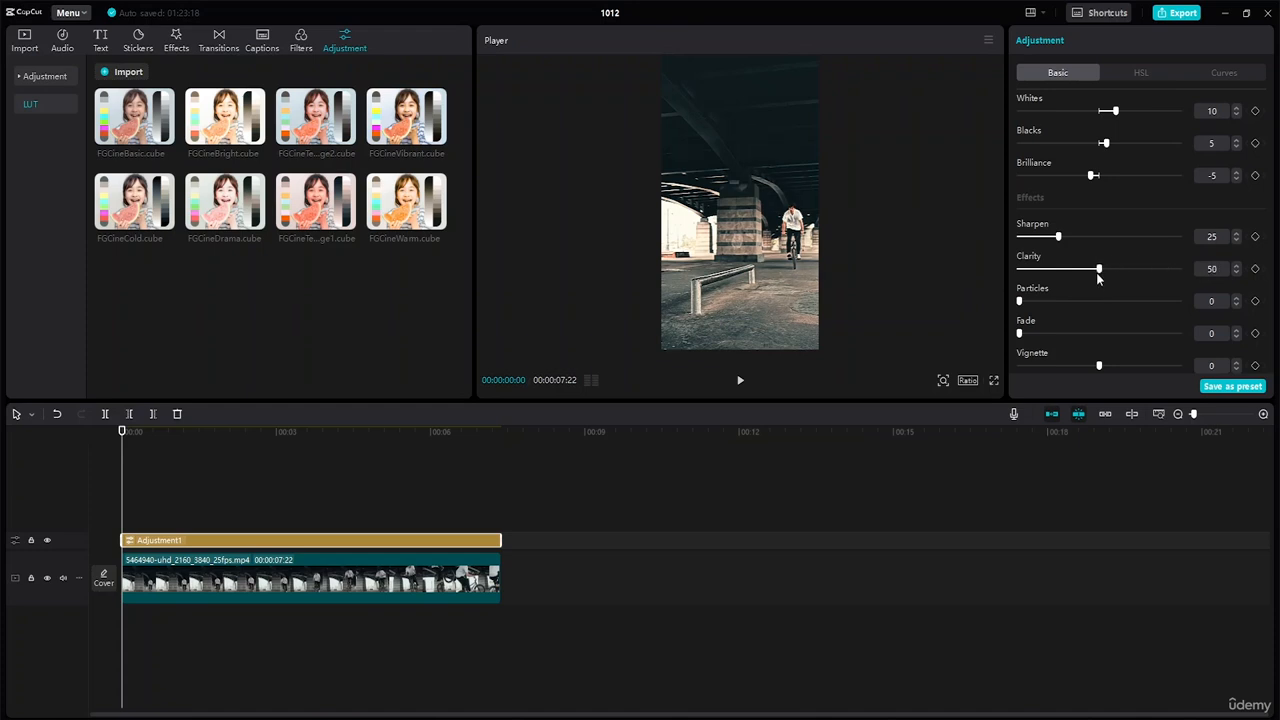
{"action": "left_click_drag", "start_coordinate": [1020, 301], "coordinate": [1099, 367]}
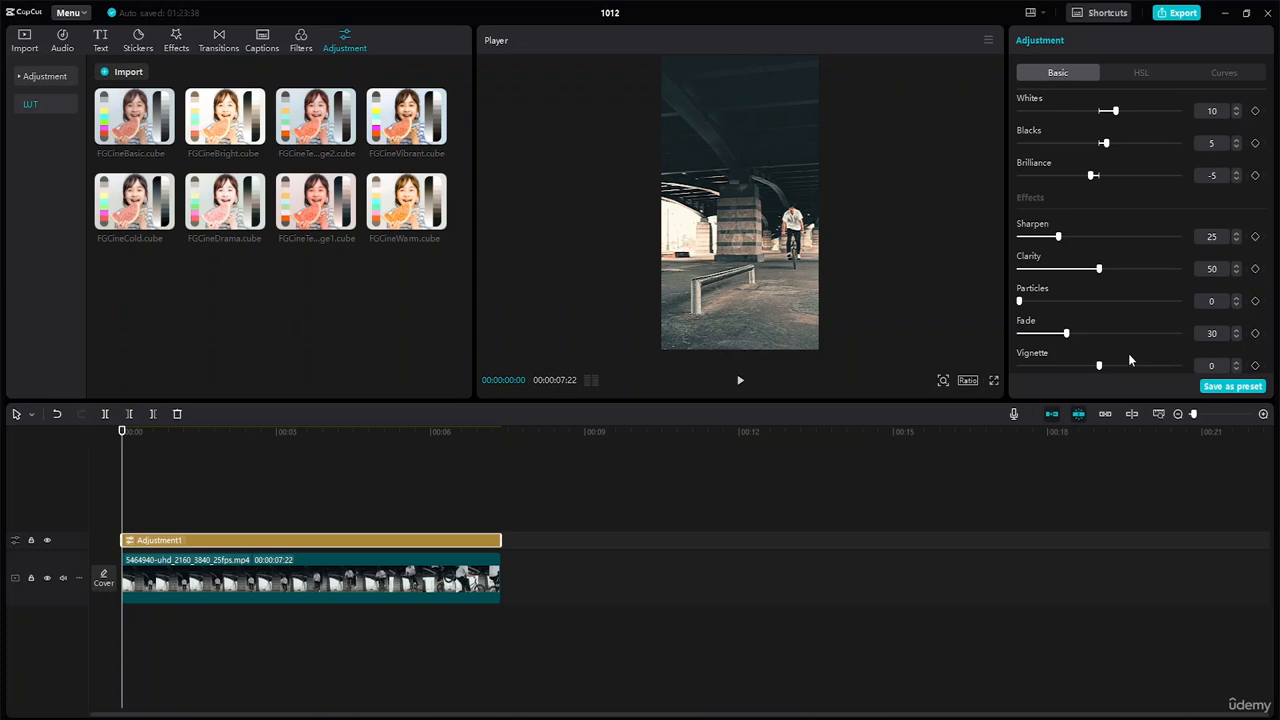
- Fine-tune the tint, saturation and lightness of the yellow range and the cyan range in the adjustment layer's HSL settings
{"action": "left_click", "coordinate": [1140, 72]}
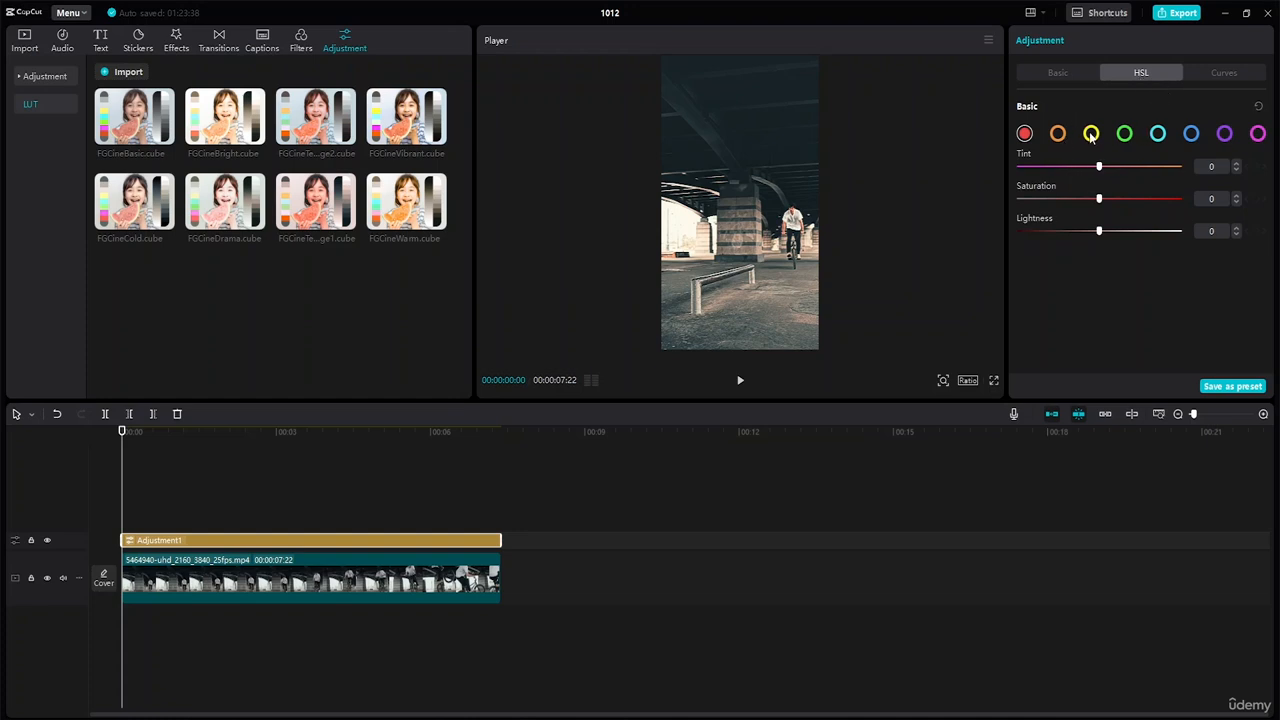
{"action": "mouse_move", "coordinate": [1100, 170]}
{"action": "left_mouse_down"}
{"action": "mouse_move", "coordinate": [1046, 168]}
{"action": "mouse_move", "coordinate": [1126, 168]}
{"action": "mouse_move", "coordinate": [1098, 170]}
{"action": "left_mouse_up"}
{"action": "left_click", "coordinate": [1092, 139]}
{"action": "left_click_drag", "start_coordinate": [1099, 167], "coordinate": [1180, 172]}
{"action": "left_click_drag", "start_coordinate": [1094, 199], "coordinate": [1158, 202]}
{"action": "left_click_drag", "start_coordinate": [1099, 231], "coordinate": [1071, 234]}
{"action": "left_click", "coordinate": [1158, 134]}
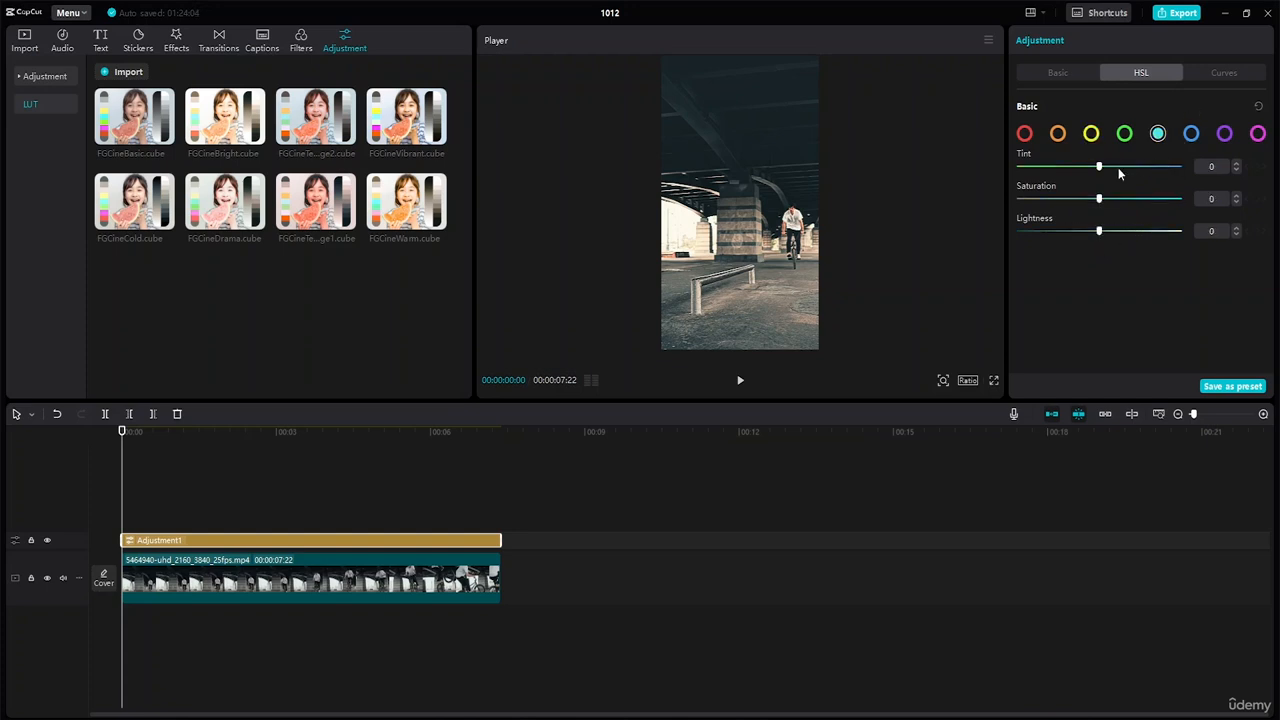
{"action": "left_click_drag", "start_coordinate": [1099, 167], "coordinate": [1087, 236]}
- Shape the Luma curve into a gentle S by raising a highlight point and lowering a shadow point
{"action": "left_click", "coordinate": [1240, 73]}
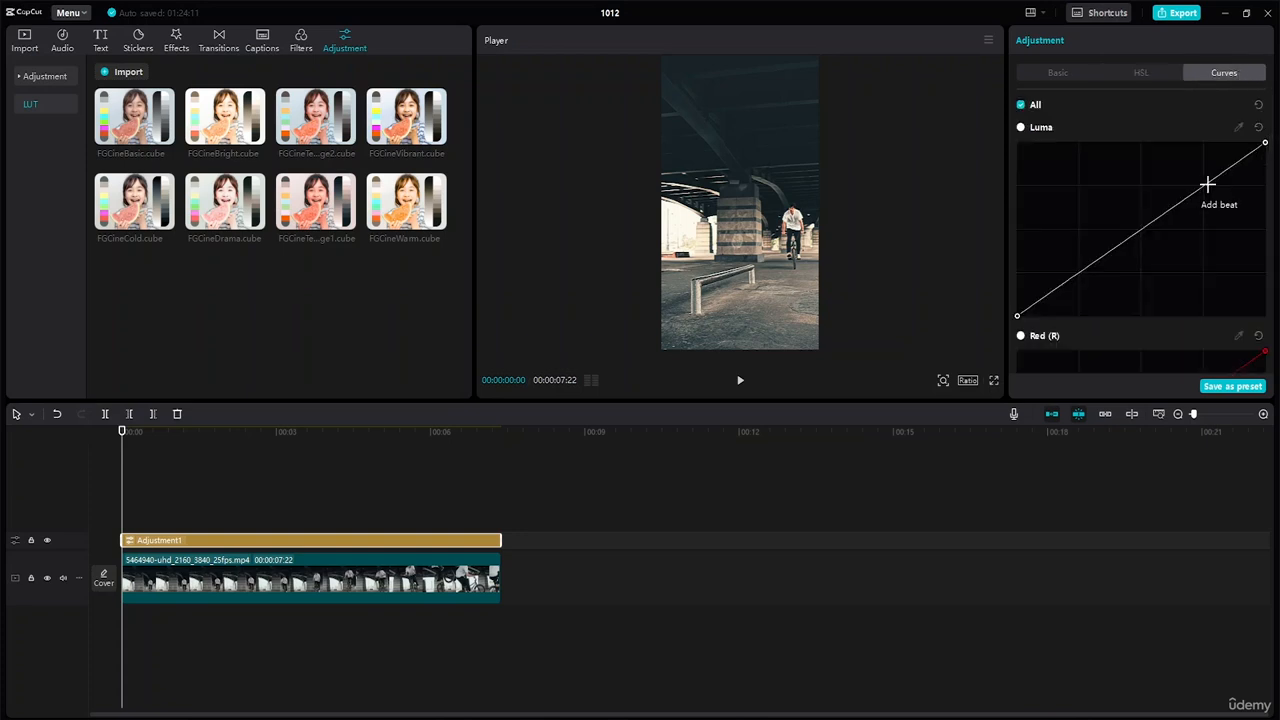
{"action": "mouse_move", "coordinate": [1206, 188]}
{"action": "left_mouse_down"}
{"action": "mouse_move", "coordinate": [1228, 223]}
{"action": "mouse_move", "coordinate": [1217, 198]}
{"action": "mouse_move", "coordinate": [1226, 156]}
{"action": "mouse_move", "coordinate": [1205, 164]}
{"action": "left_mouse_up"}
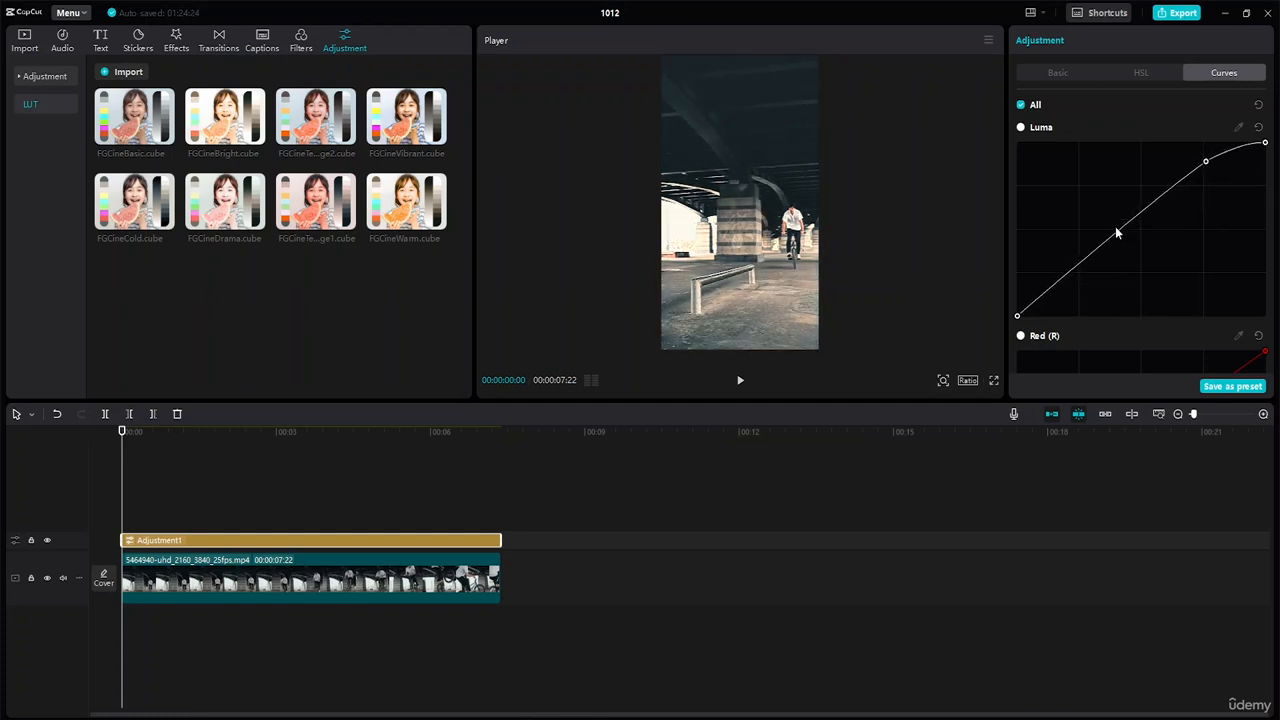
{"action": "left_click_drag", "start_coordinate": [1082, 264], "coordinate": [1047, 299]}
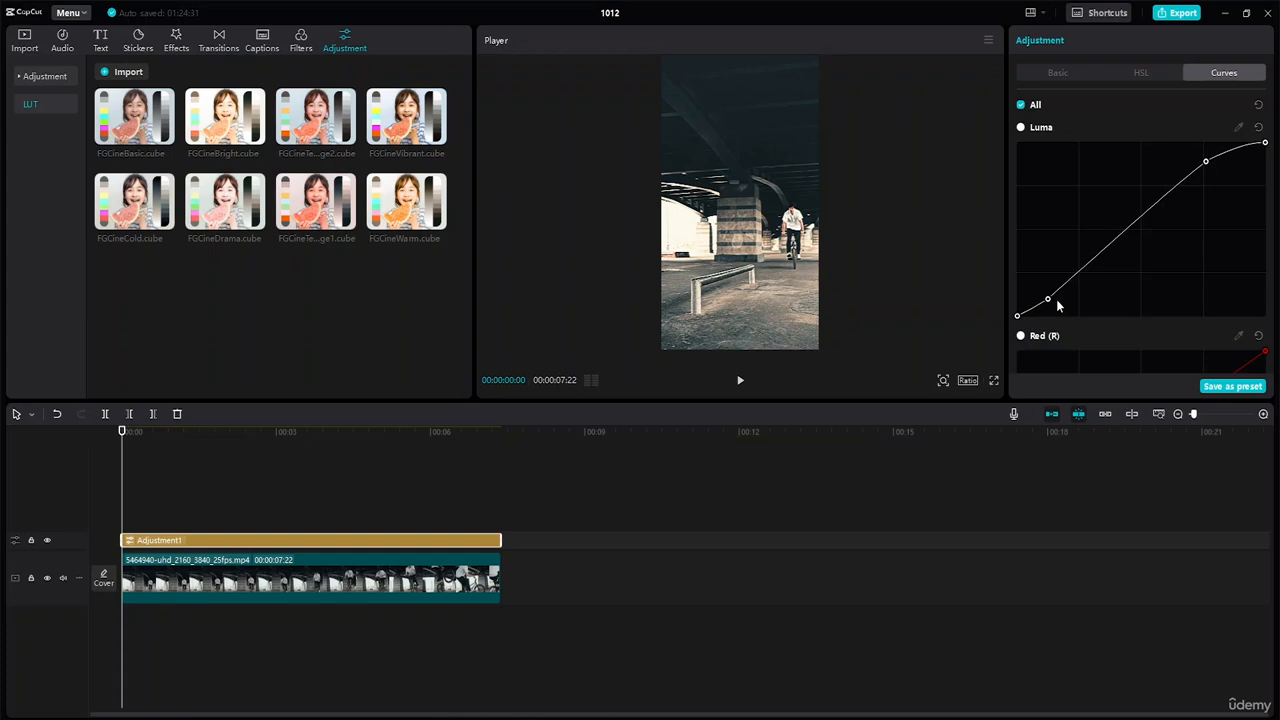
- Slightly lift a shadow point and slightly lower a highlight point on the Red curve
{"action": "scroll", "coordinate": [1150, 200], "scroll_direction": "down", "scroll_amount": 5}
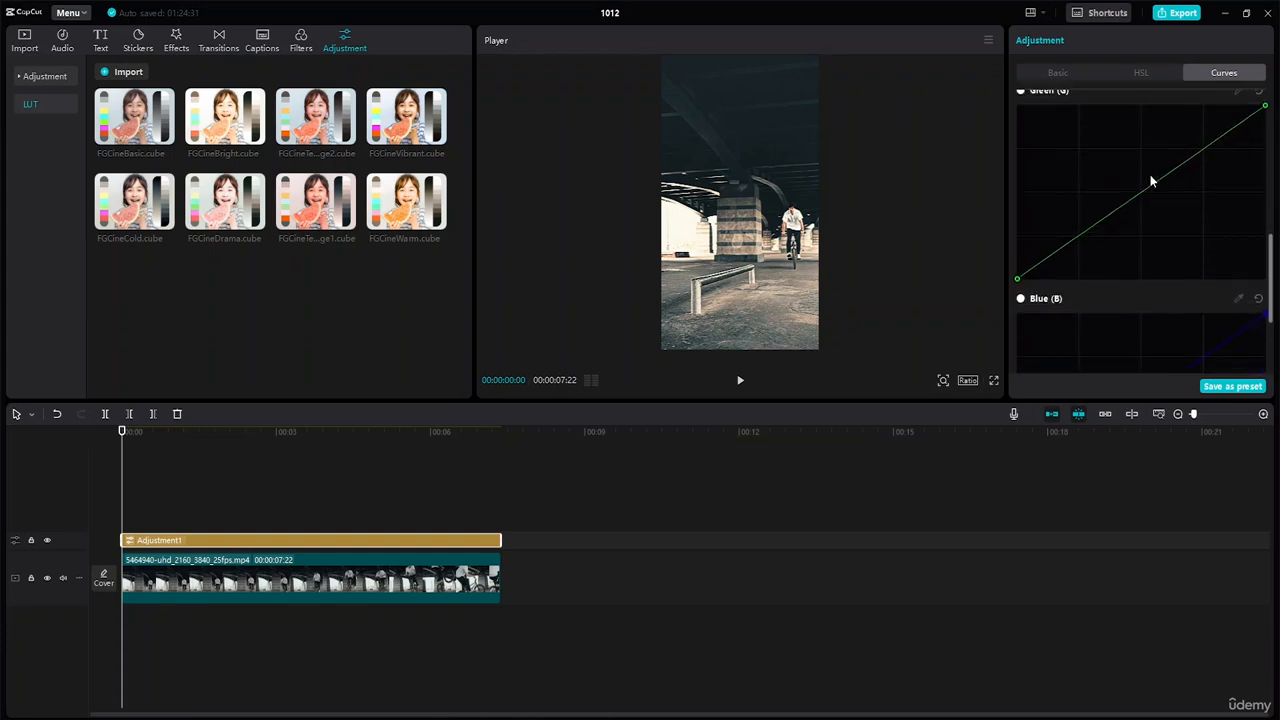
{"action": "scroll", "coordinate": [1152, 180], "scroll_direction": "up", "scroll_amount": 5}
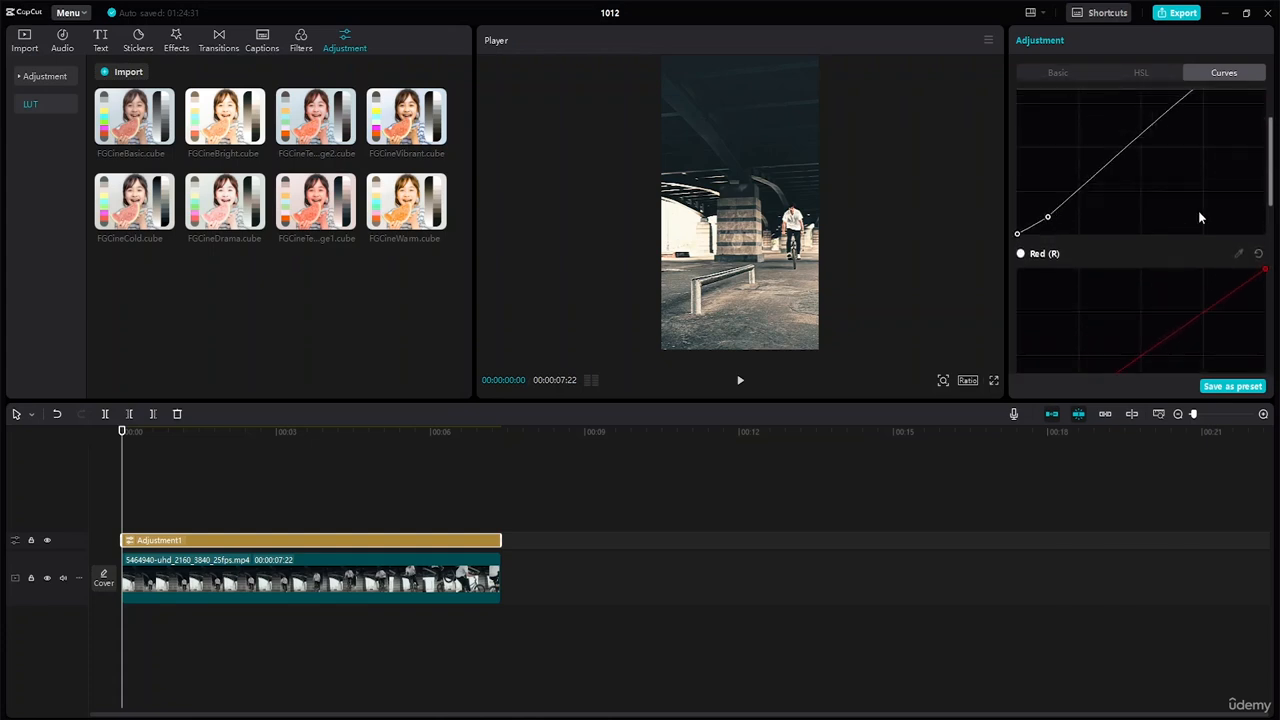
{"action": "scroll", "coordinate": [1199, 210], "scroll_direction": "down", "scroll_amount": 3}
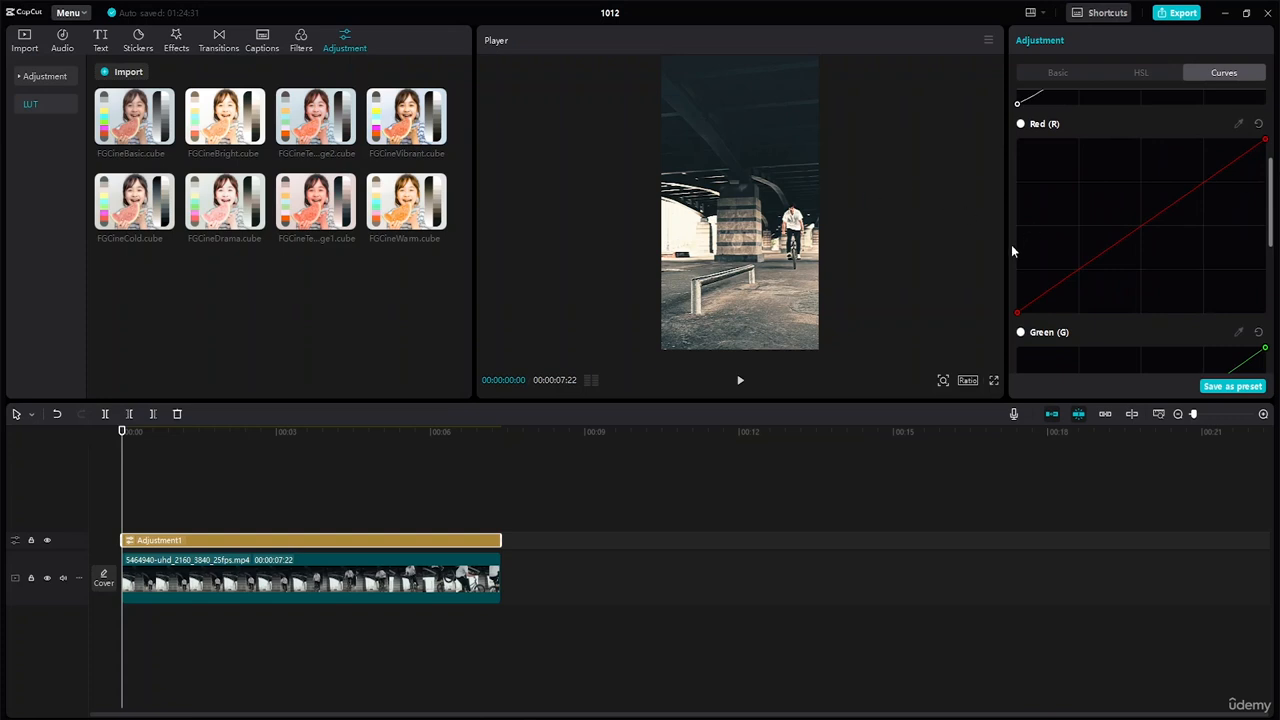
{"action": "left_click_drag", "start_coordinate": [1061, 282], "coordinate": [1087, 261]}
{"action": "mouse_move", "coordinate": [1226, 168]}
{"action": "left_mouse_down"}
{"action": "mouse_move", "coordinate": [1233, 181]}
{"action": "mouse_move", "coordinate": [1241, 167]}
{"action": "mouse_move", "coordinate": [1157, 157]}
{"action": "mouse_move", "coordinate": [1234, 157]}
{"action": "mouse_move", "coordinate": [1210, 173]}
{"action": "mouse_move", "coordinate": [1204, 161]}
{"action": "mouse_move", "coordinate": [1229, 171]}
{"action": "left_mouse_up"}
- Add a point in the shadows of the Blue curve and lift it slightly
{"action": "scroll", "coordinate": [1162, 215], "scroll_direction": "down", "scroll_amount": 5}
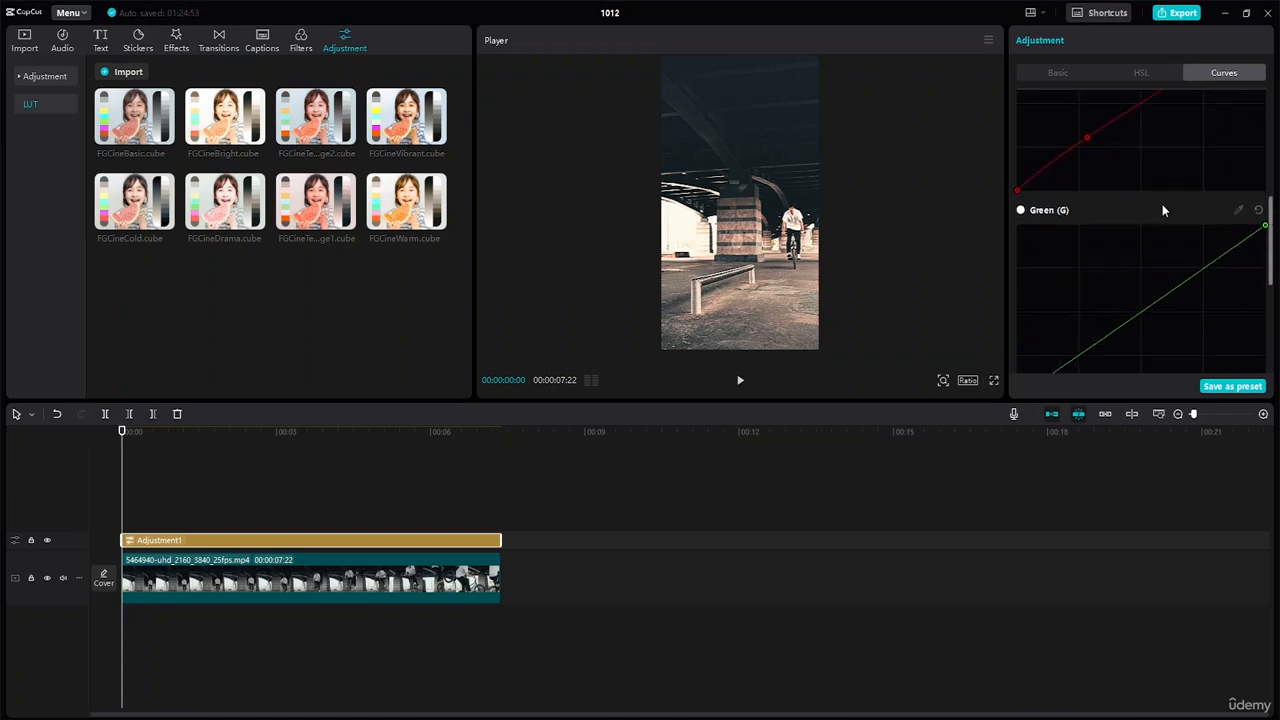
{"action": "scroll", "coordinate": [1204, 185], "scroll_direction": "up", "scroll_amount": 2}
{"action": "scroll", "coordinate": [1204, 170], "scroll_direction": "down", "scroll_amount": 3}
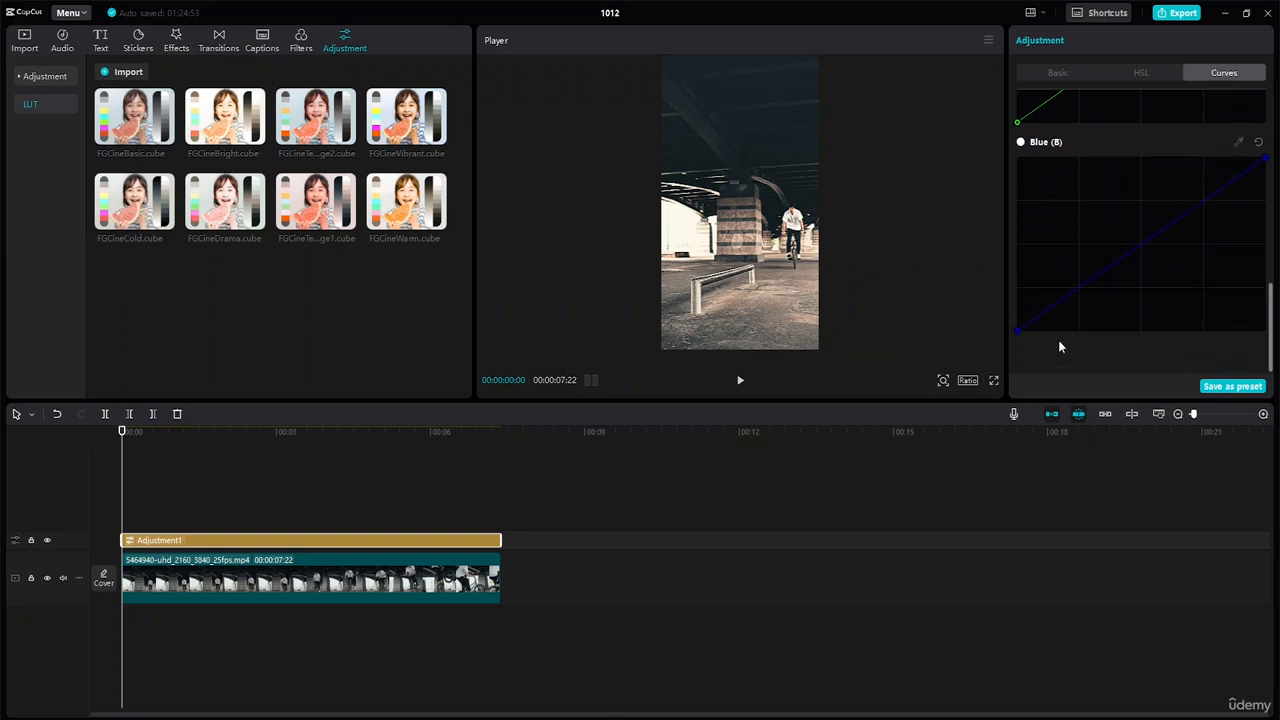
{"action": "mouse_move", "coordinate": [1066, 296]}
{"action": "left_mouse_down"}
{"action": "mouse_move", "coordinate": [1076, 305]}
{"action": "mouse_move", "coordinate": [1072, 282]}
{"action": "left_mouse_up"}
{"action": "scroll", "coordinate": [1108, 177], "scroll_direction": "up", "scroll_amount": 2}
{"action": "scroll", "coordinate": [1108, 177], "scroll_direction": "up", "scroll_amount": 3}
- Play the graded video through to its end, then select the video clip and return the playhead to the start
{"action": "left_click", "coordinate": [740, 380]}
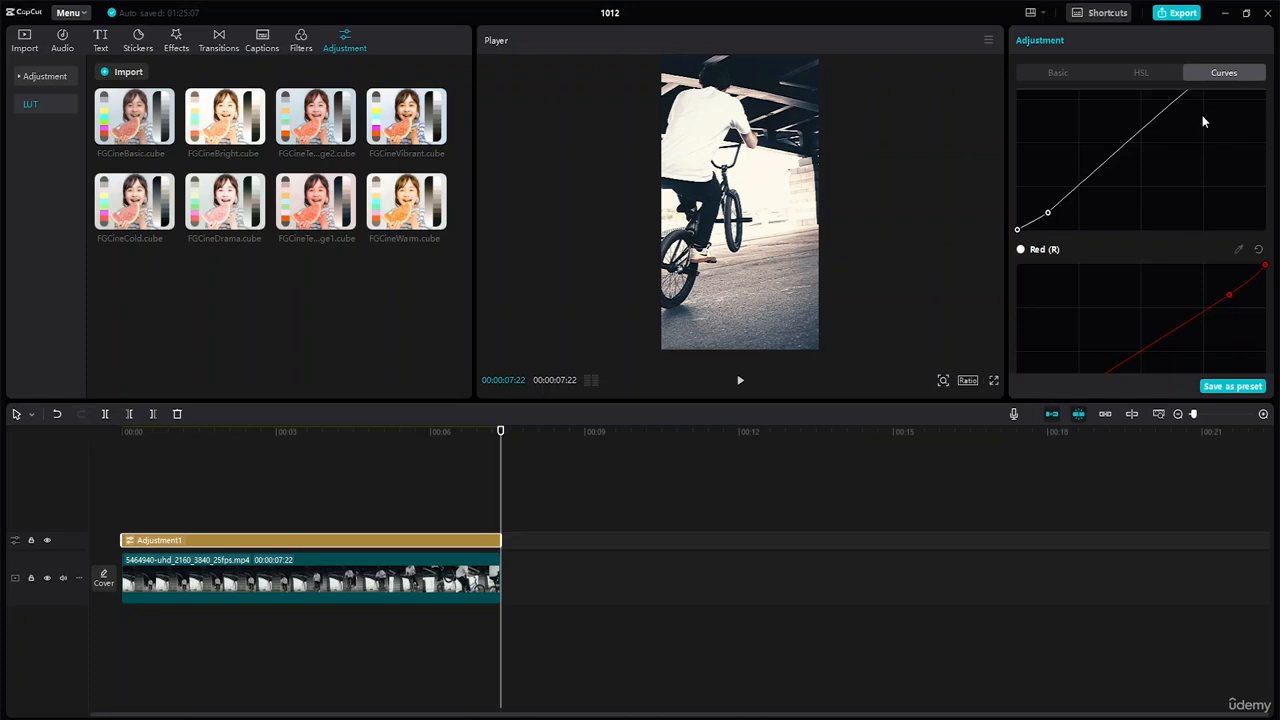
{"action": "left_click", "coordinate": [1063, 76]}
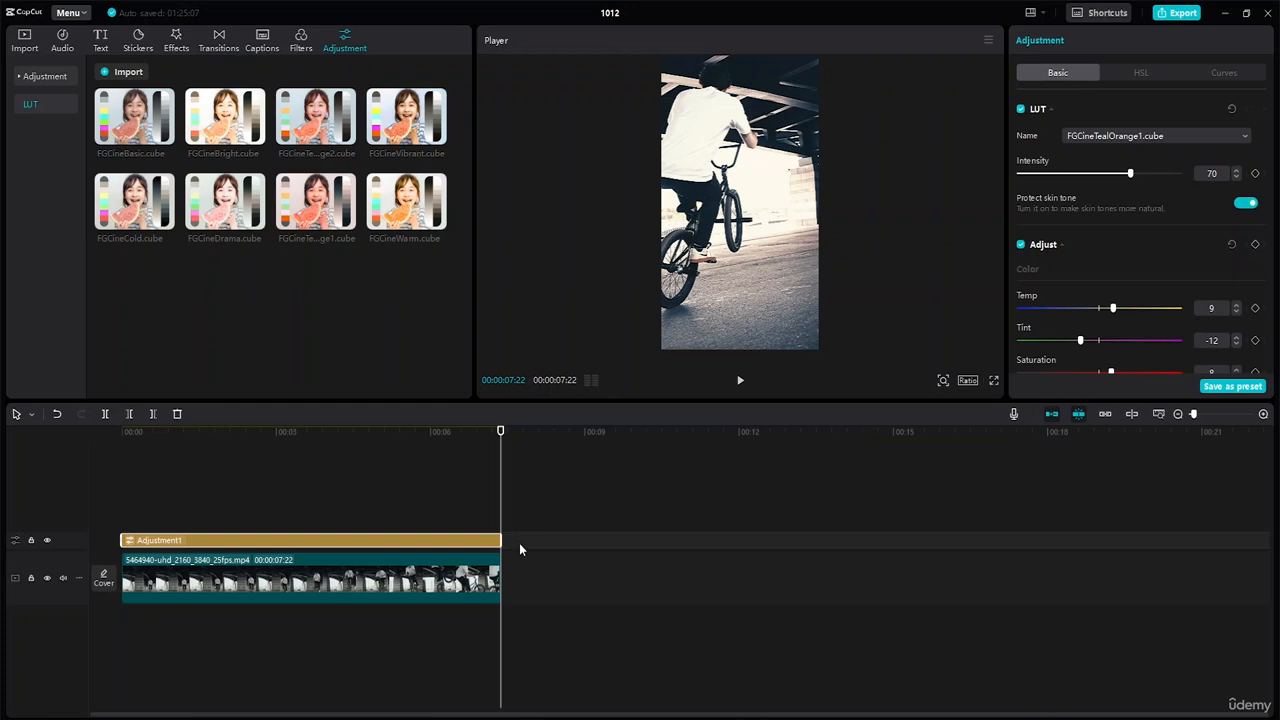
{"action": "left_click", "coordinate": [338, 590]}
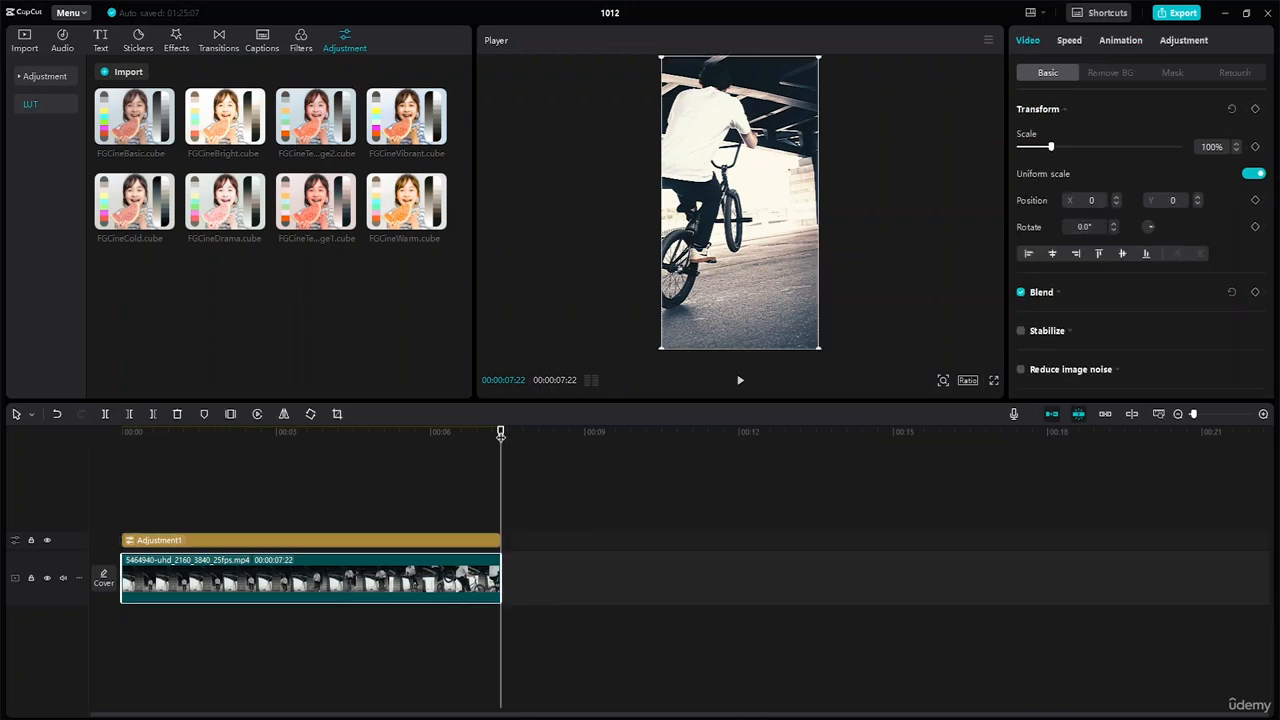
{"action": "left_click_drag", "start_coordinate": [501, 434], "coordinate": [10, 403]}
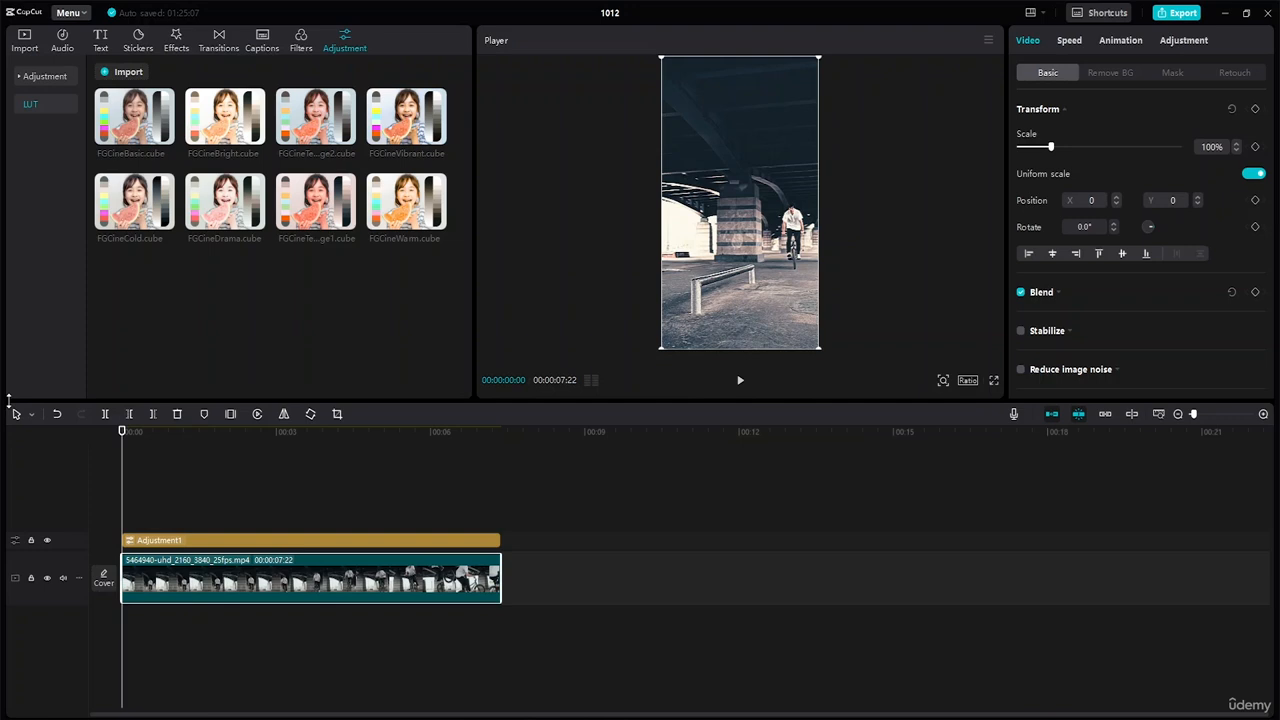
- Play up to the rider's jump off the rail and split the video clip at about 00:00:05:29
{"action": "left_click", "coordinate": [739, 384]}
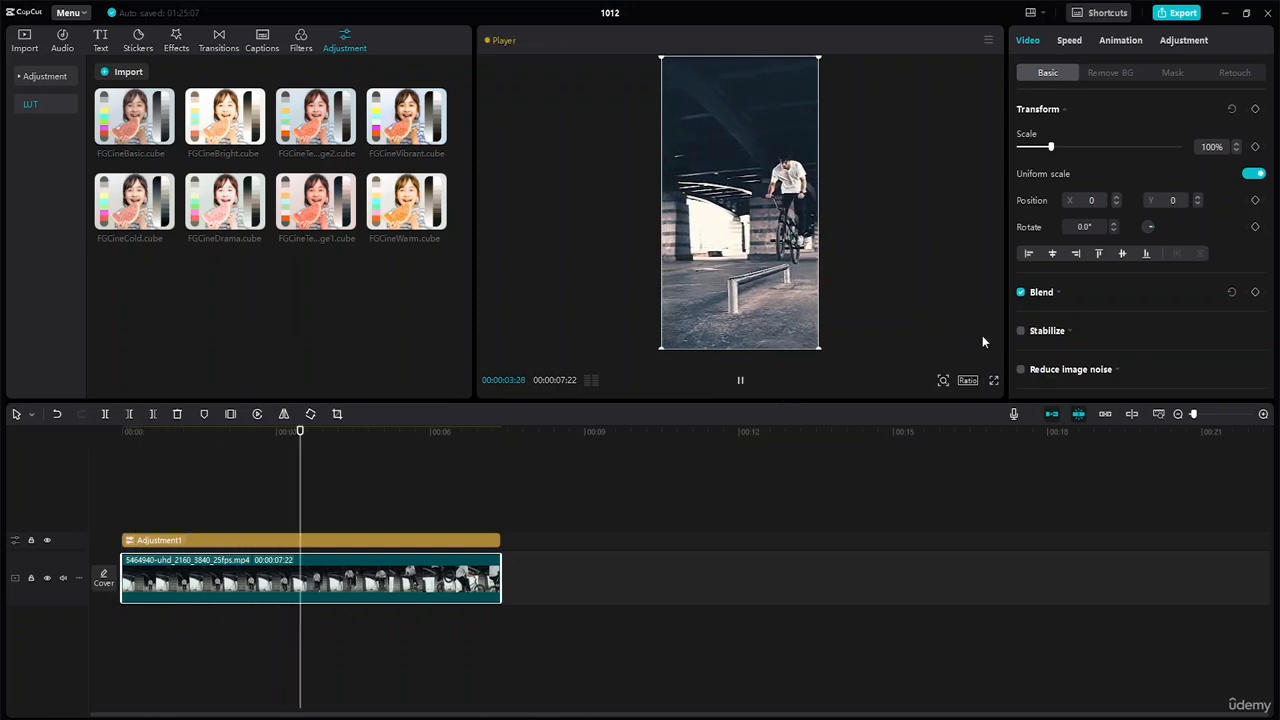
{"action": "key", "text": "space"}
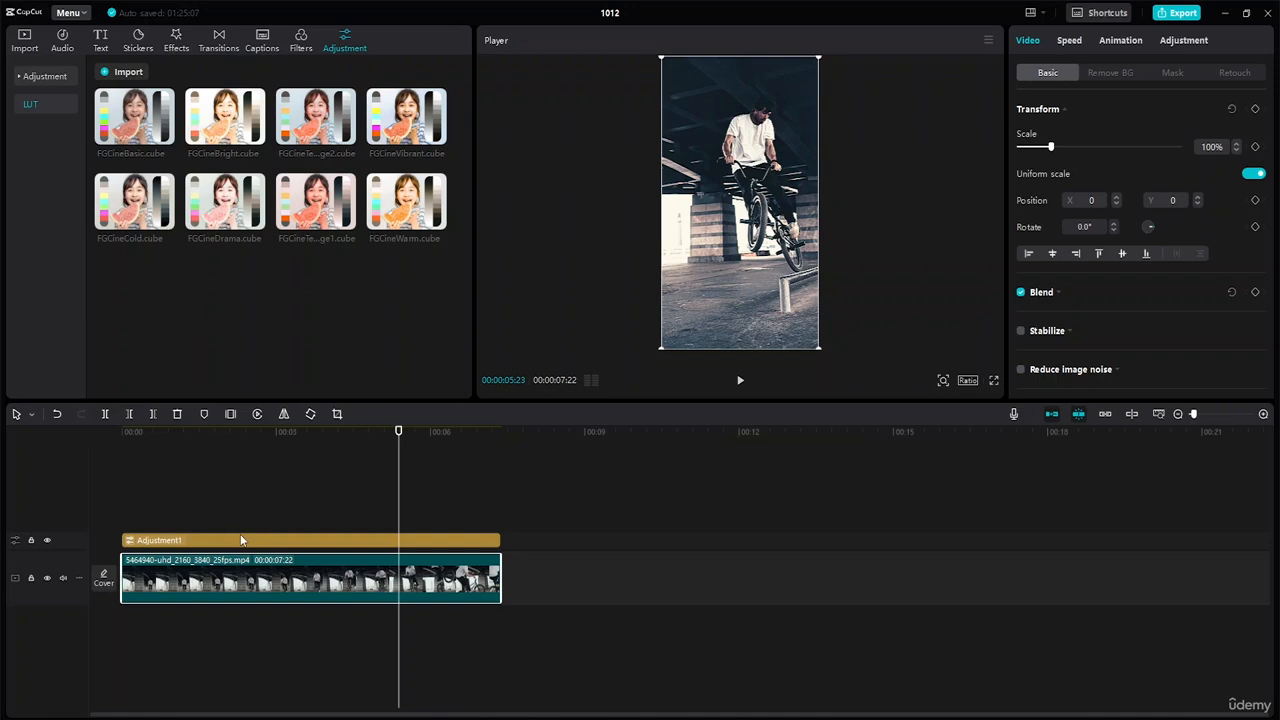
{"action": "key", "text": "b"}
{"action": "left_click", "coordinate": [402, 590]}
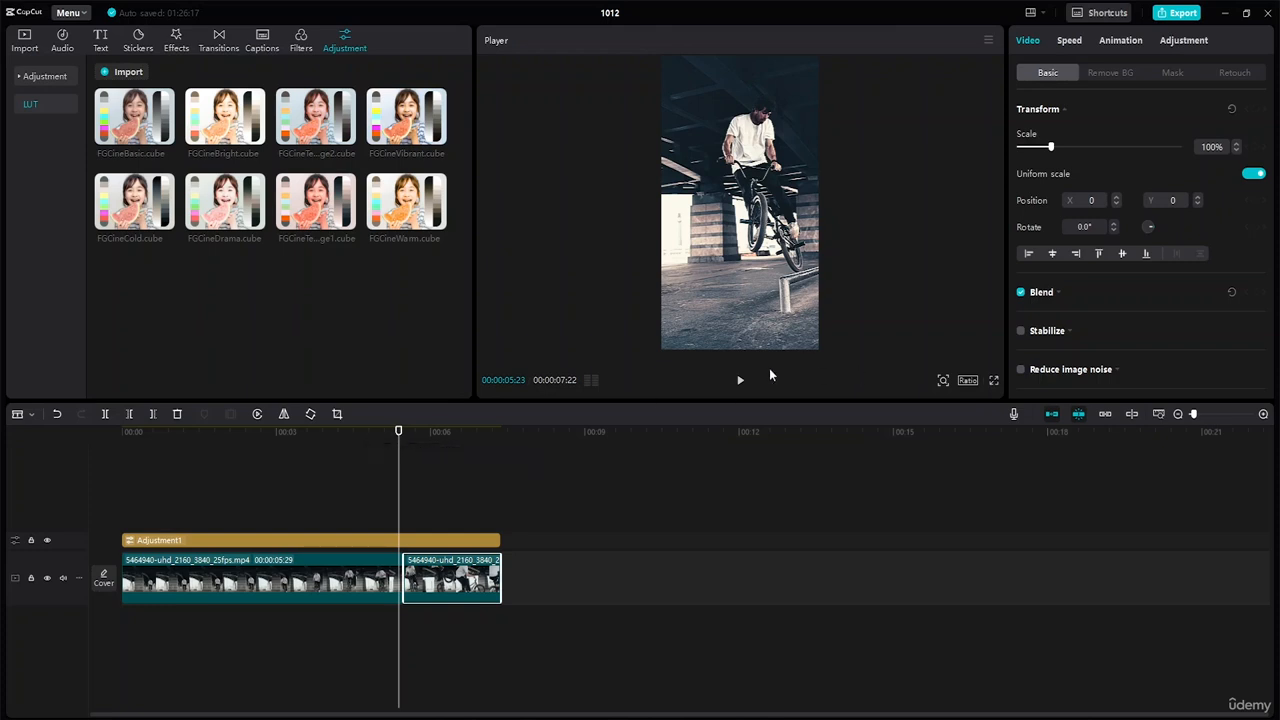
- Play on to 00:00:06:24 and split the remaining video segment at the playhead
{"action": "left_click", "coordinate": [740, 380]}
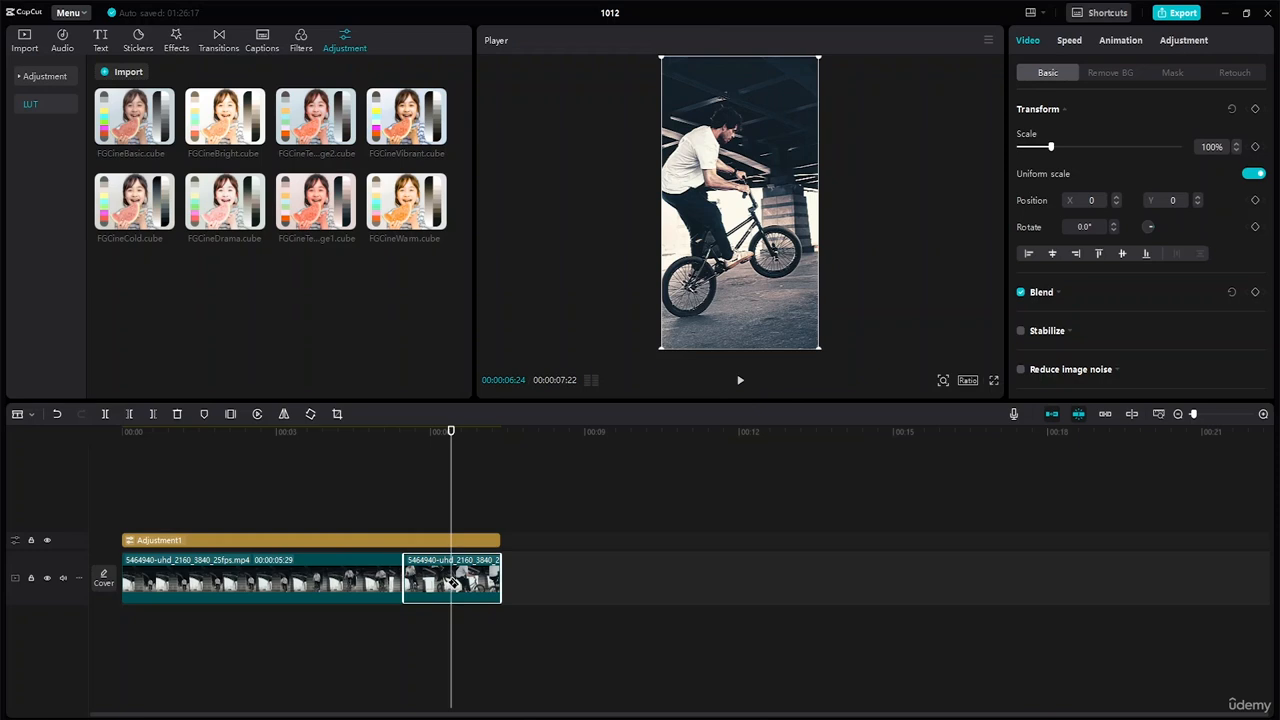
{"action": "key", "text": "ctrl+b"}
{"action": "left_click", "coordinate": [453, 583]}
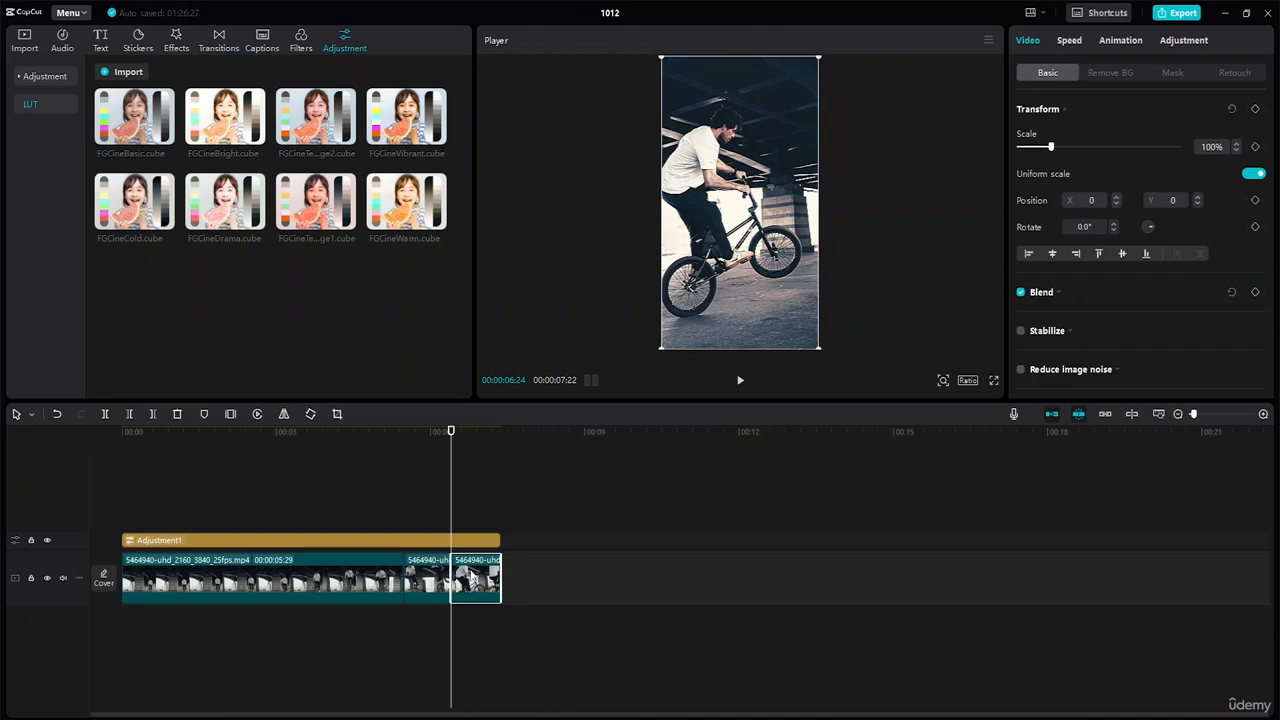
- Copy the short middle segment of the video and paste the duplicate at the playhead above the main track
{"action": "left_click", "coordinate": [434, 578]}
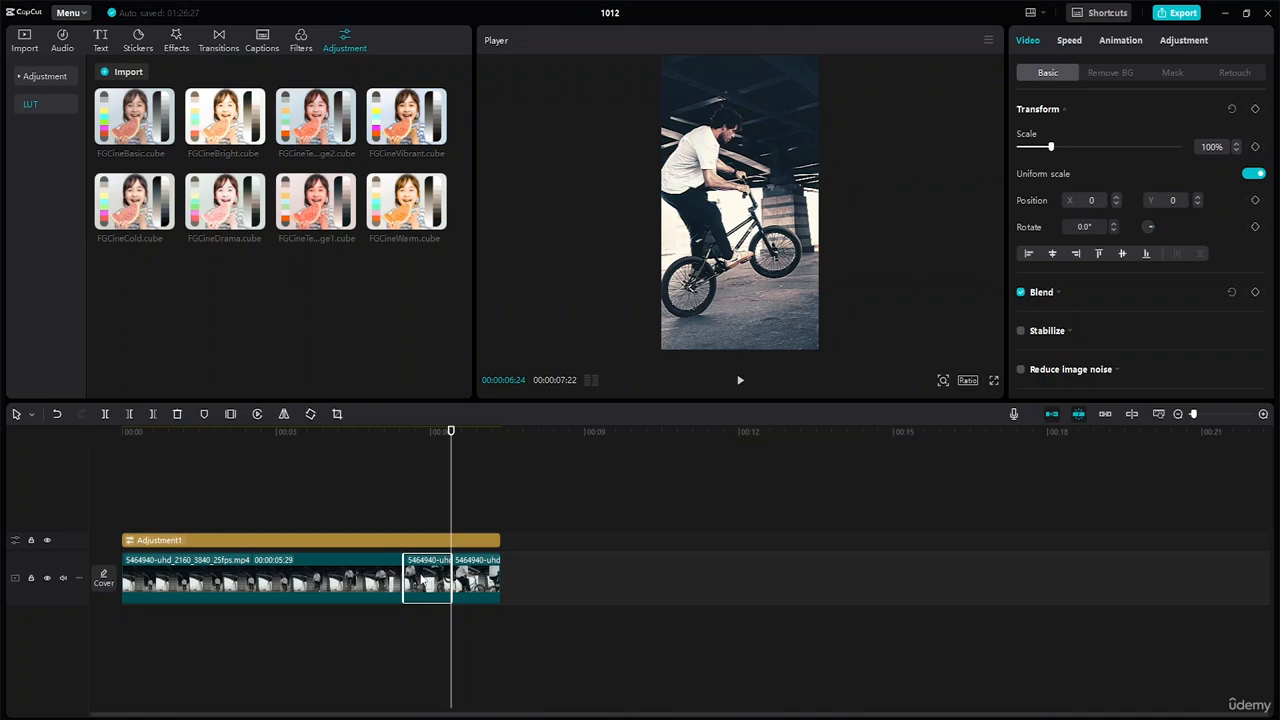
{"action": "right_click", "coordinate": [421, 575]}
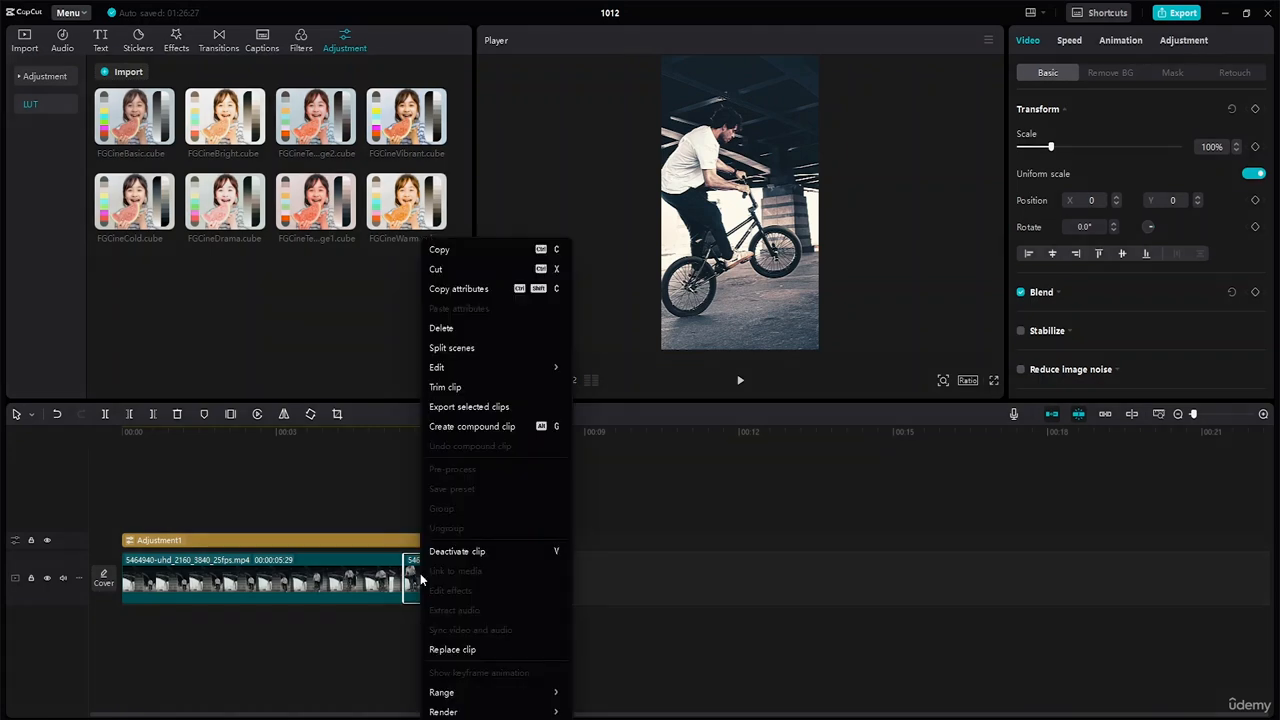
{"action": "left_click", "coordinate": [477, 249]}
{"action": "right_click", "coordinate": [594, 572]}
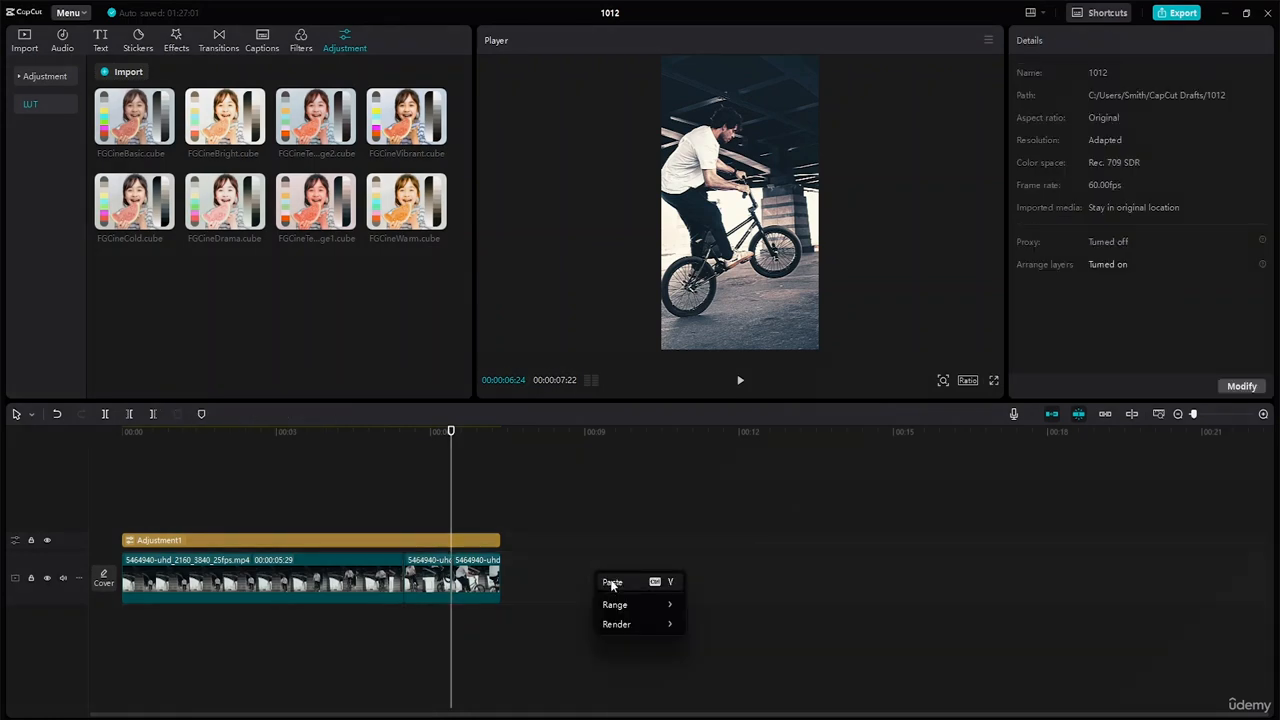
{"action": "left_click", "coordinate": [612, 583]}
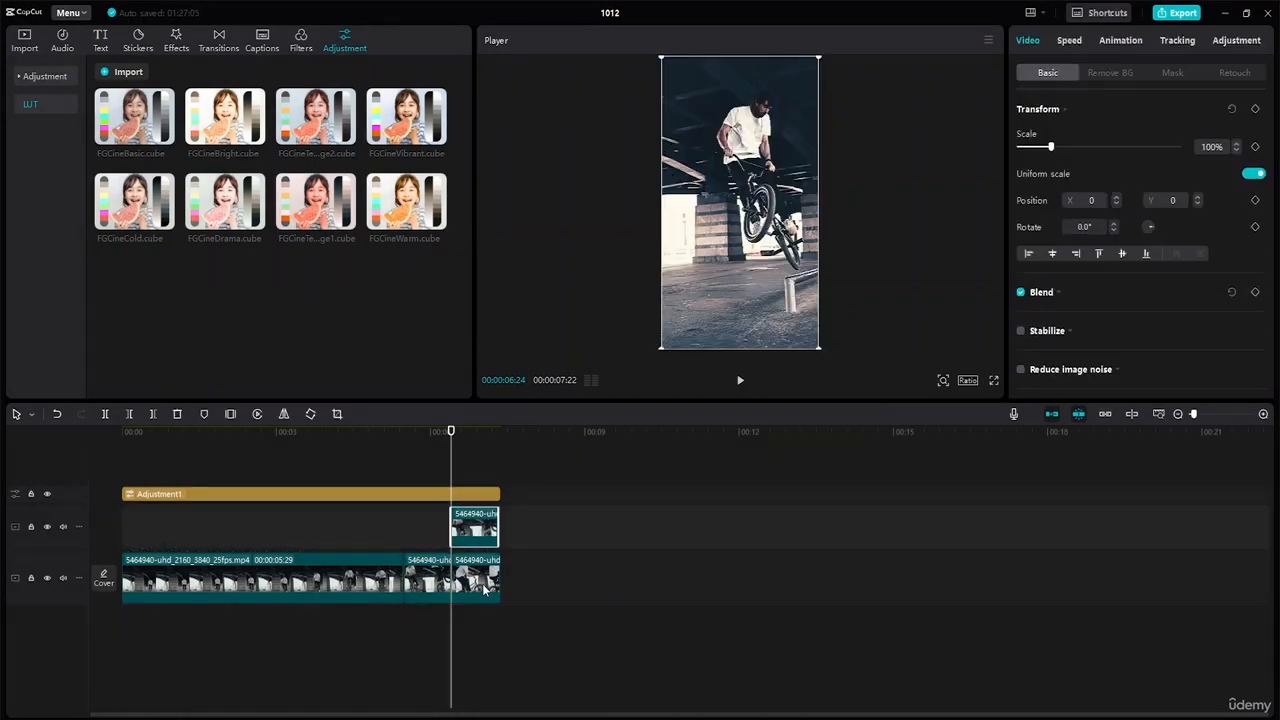
- Turn off the main track magnet and move the last video segment to about 10.5 seconds to open a gap
{"action": "left_click_drag", "start_coordinate": [483, 587], "coordinate": [618, 581]}
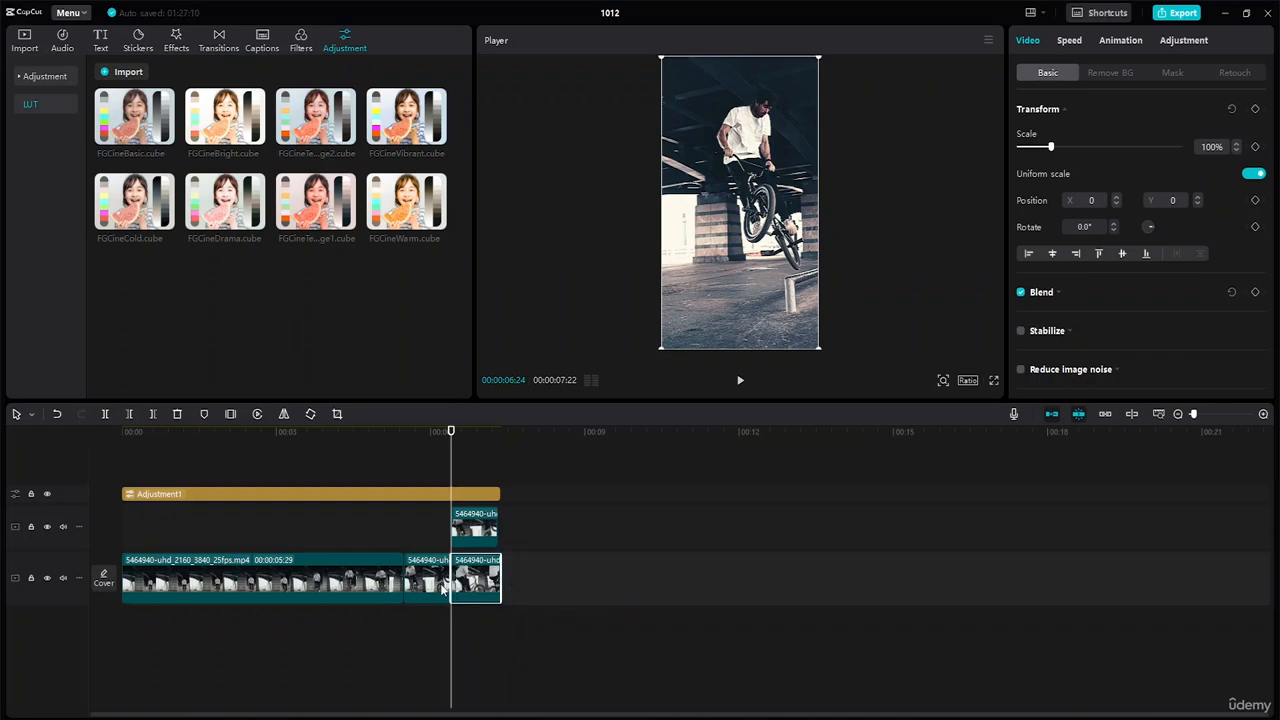
{"action": "left_click", "coordinate": [1058, 412]}
{"action": "left_click_drag", "start_coordinate": [484, 590], "coordinate": [723, 584]}
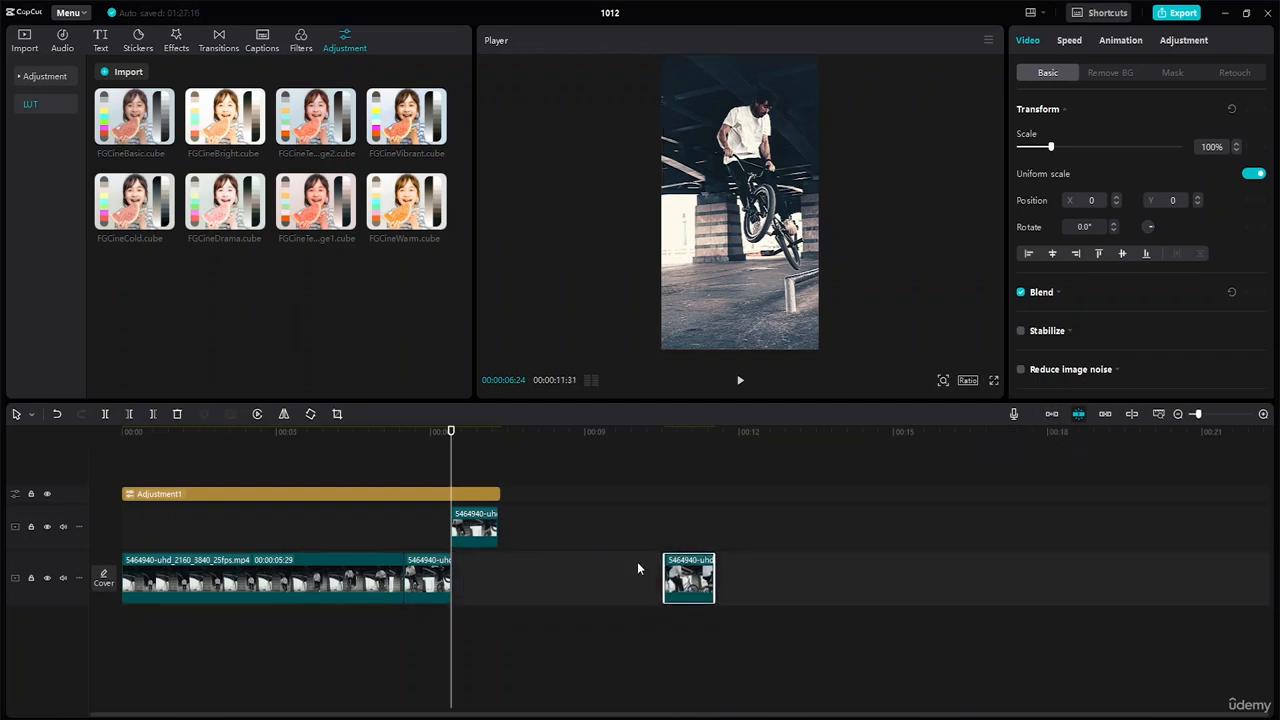
- Place the duplicated segment on the main track directly after the middle segment and play back the repeated jump
{"action": "left_click_drag", "start_coordinate": [477, 530], "coordinate": [479, 588]}
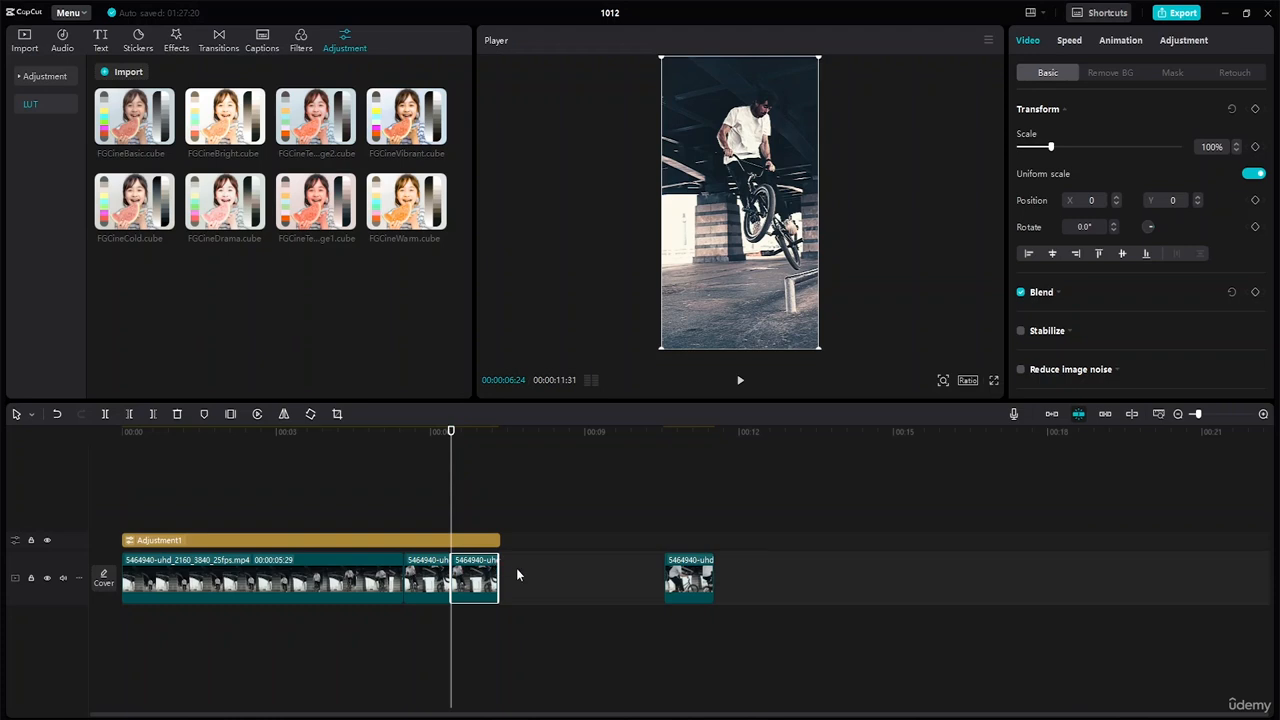
{"action": "left_click_drag", "start_coordinate": [452, 433], "coordinate": [334, 431]}
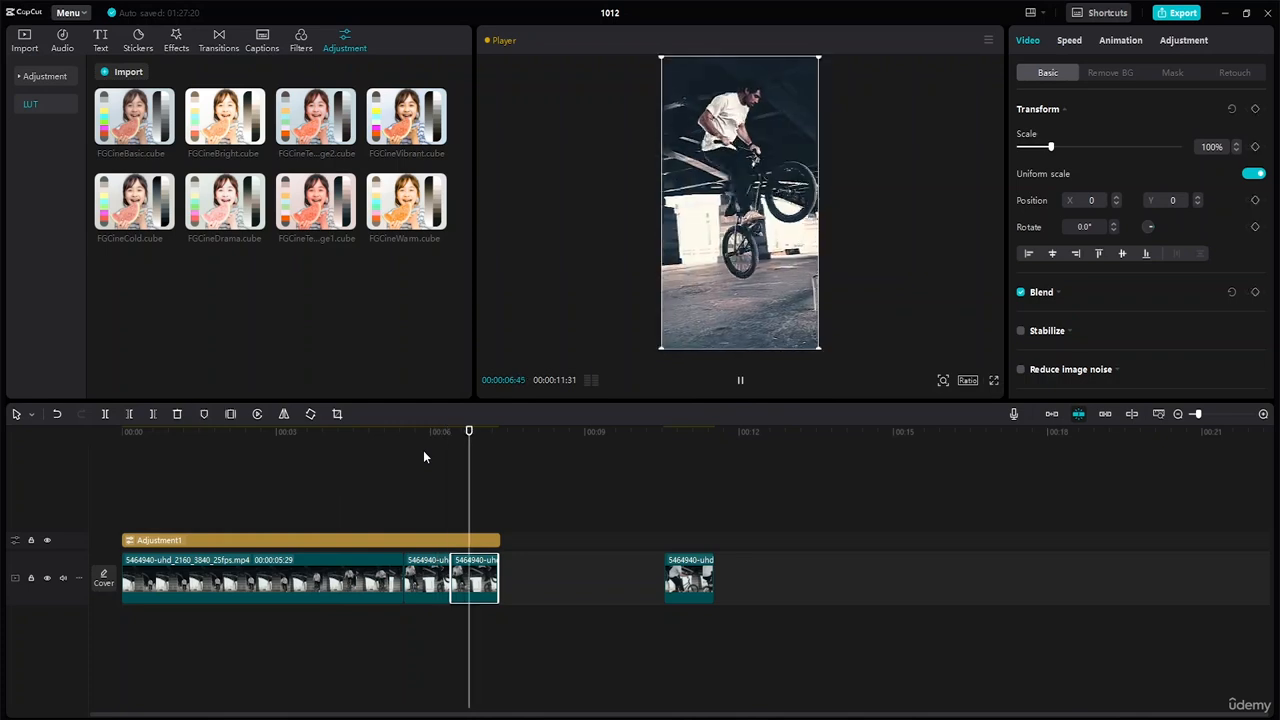
{"action": "key", "text": "space"}
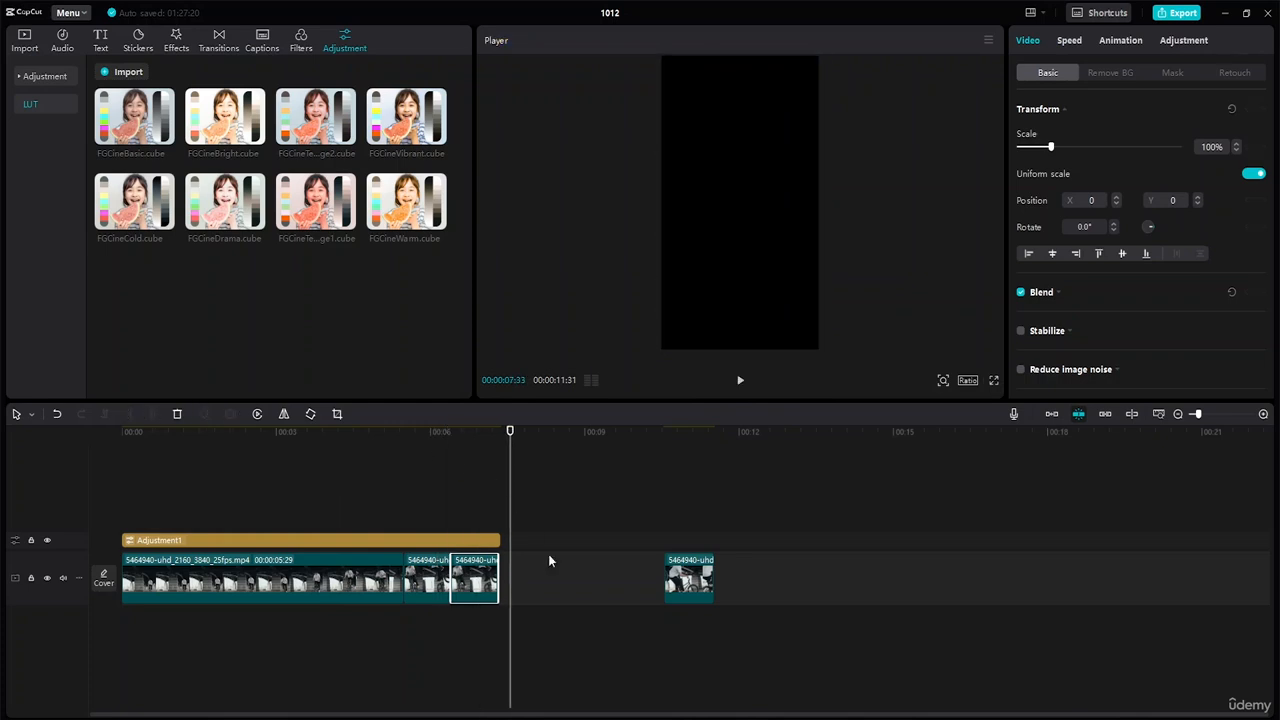
- Reverse the duplicated jump segment at the end of the joined footage and play back the result
{"action": "right_click", "coordinate": [474, 590]}
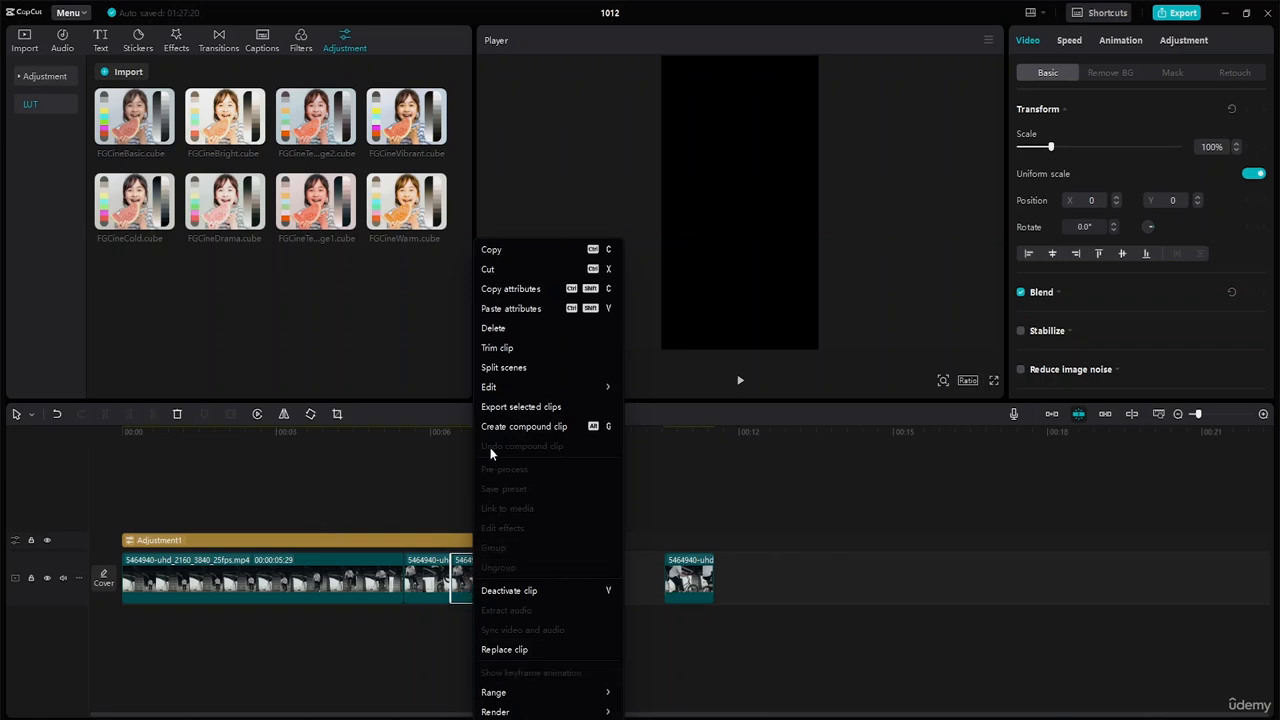
{"action": "mouse_move", "coordinate": [512, 387]}
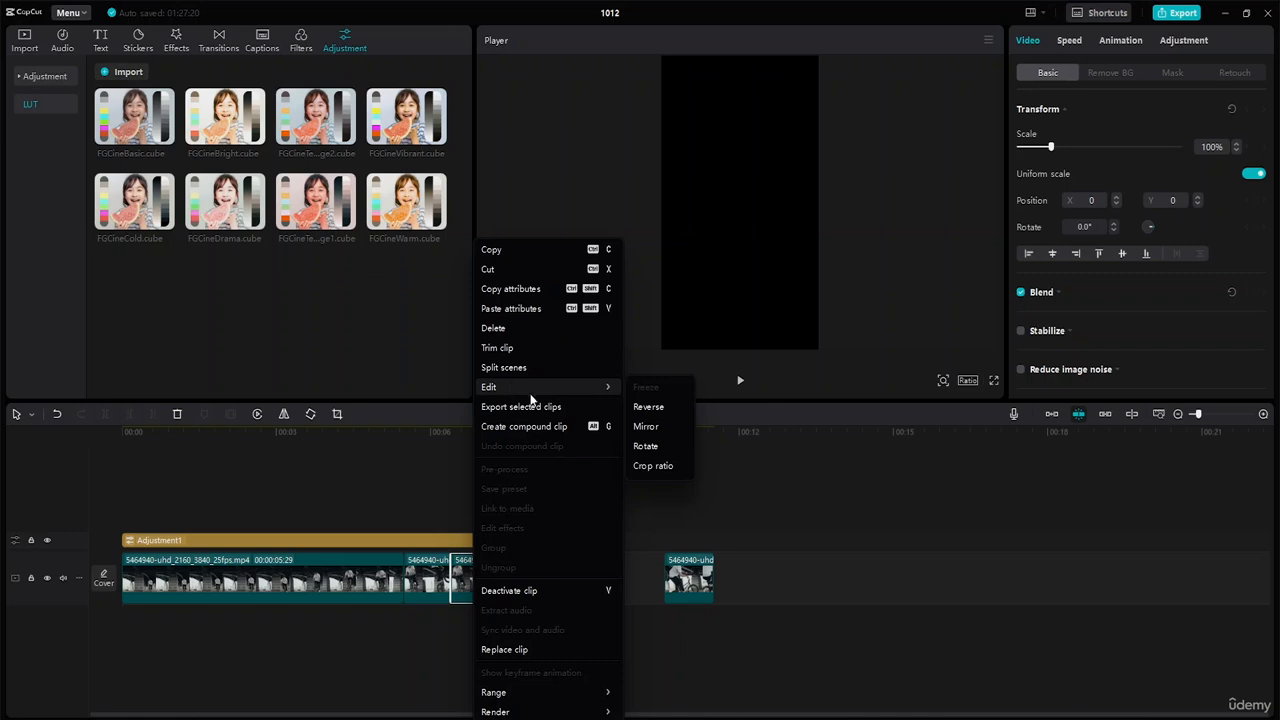
{"action": "left_click", "coordinate": [665, 406]}
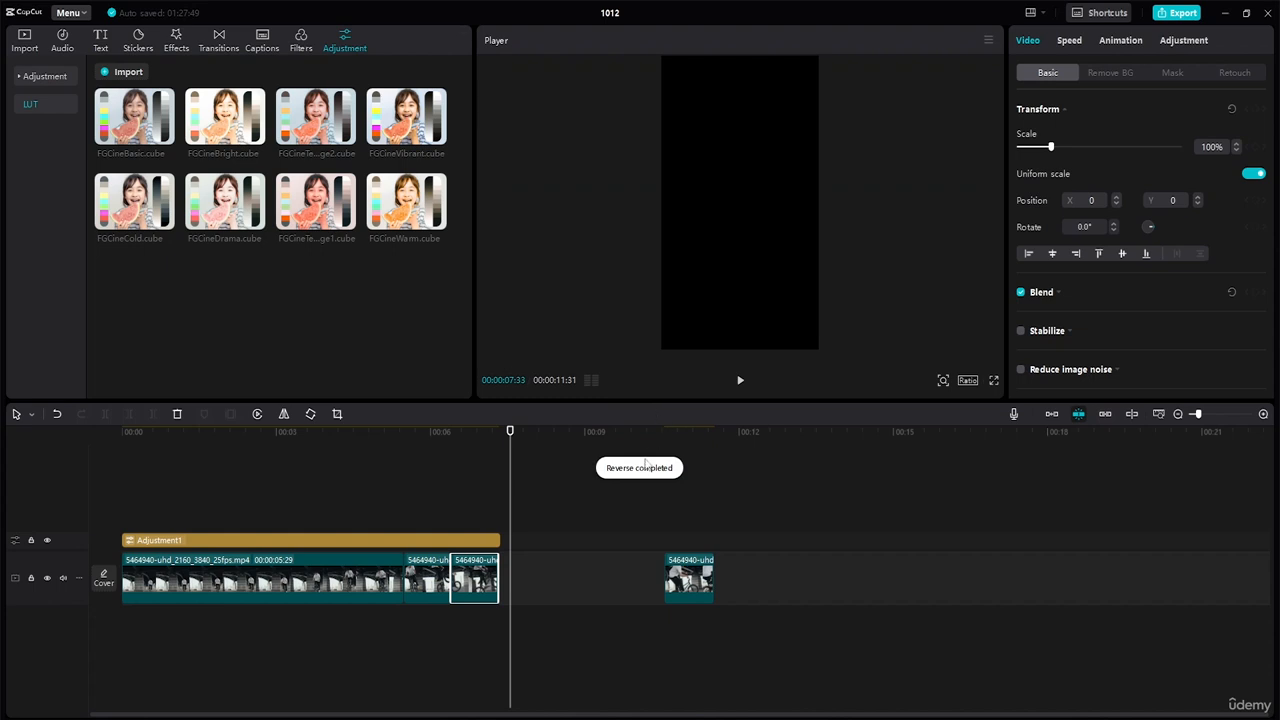
{"action": "left_click_drag", "start_coordinate": [510, 431], "coordinate": [326, 434]}
{"action": "key", "text": "space"}
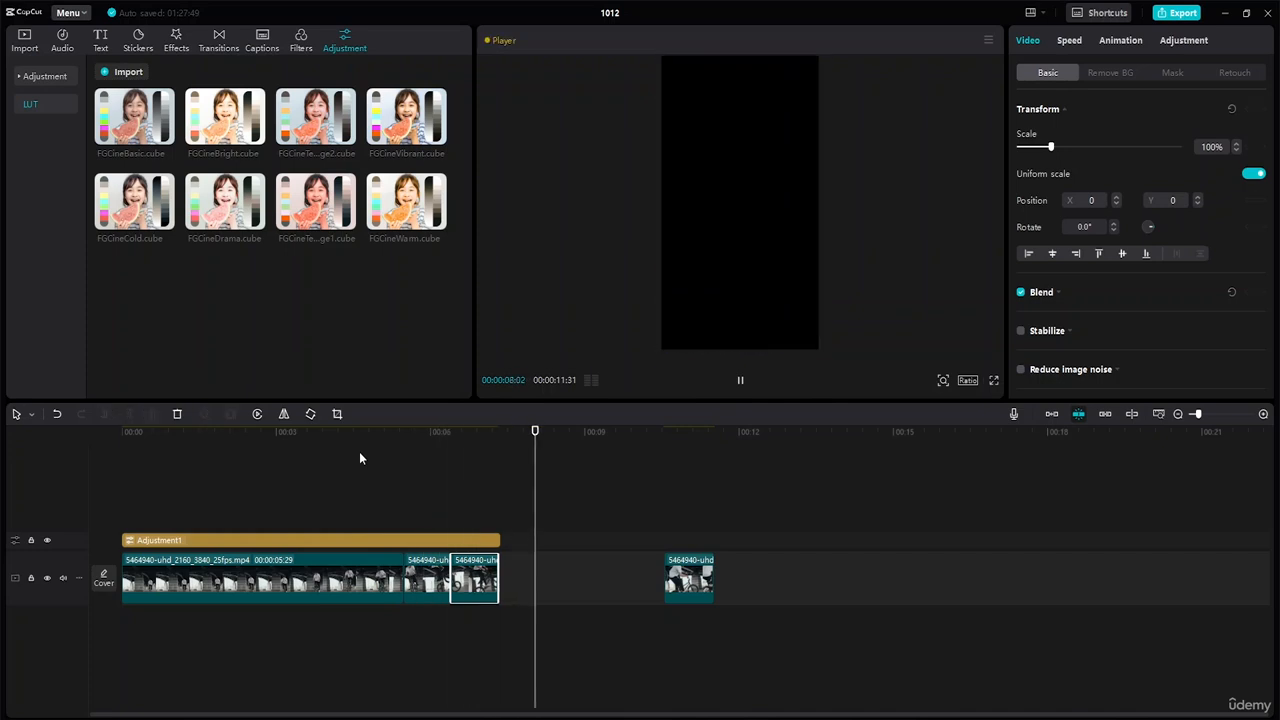
{"action": "key", "text": "space"}
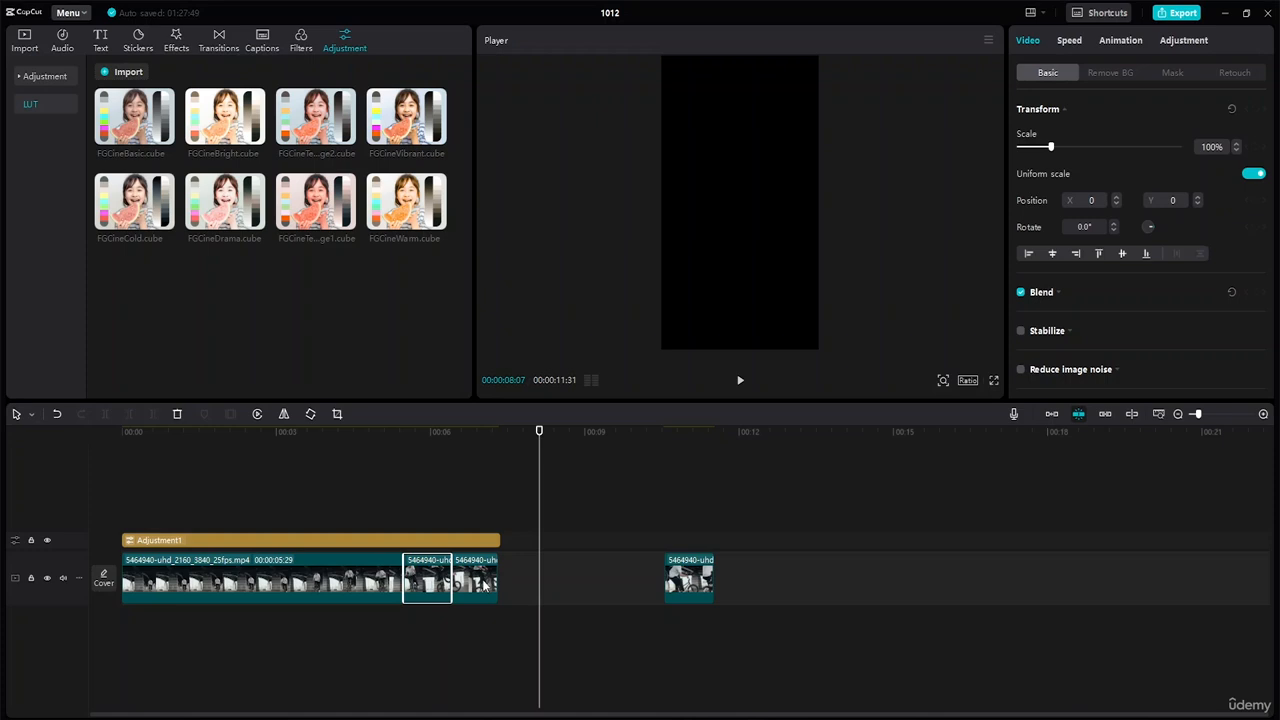
- Copy the forward jump segment before the reversed one and paste it on the main track directly after the reversed segment
{"action": "right_click", "coordinate": [433, 588]}
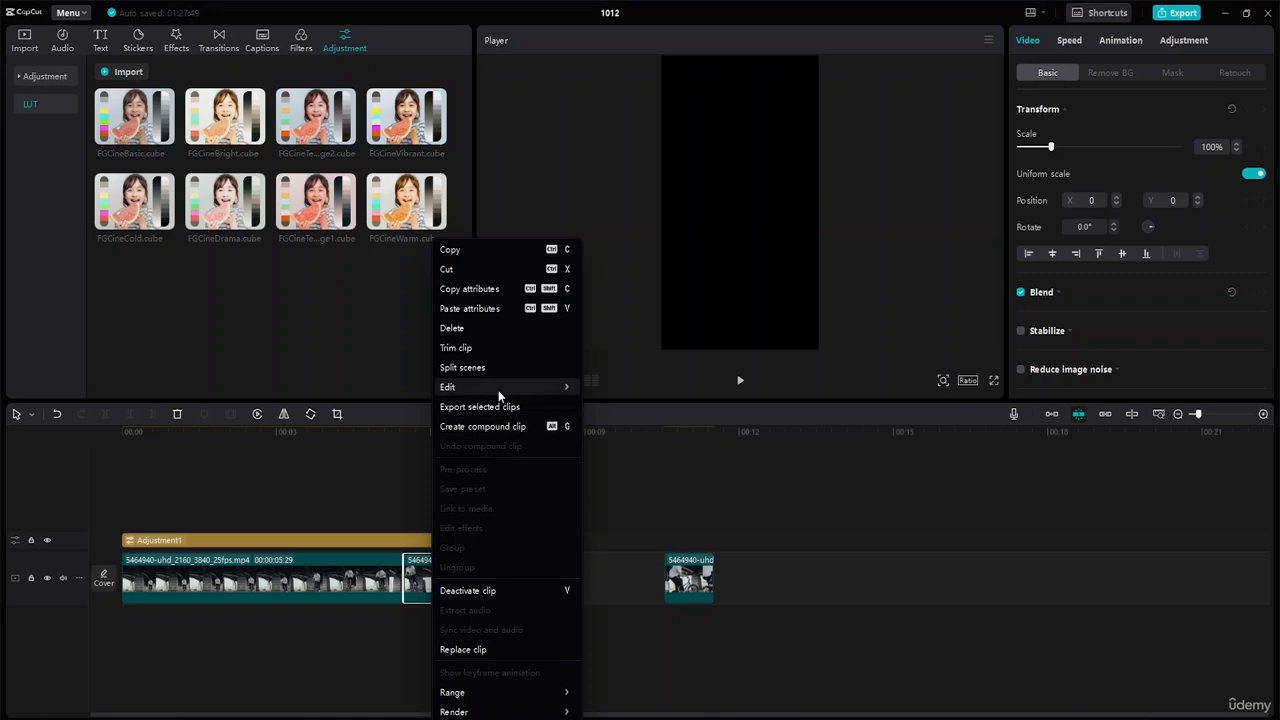
{"action": "mouse_move", "coordinate": [499, 397]}
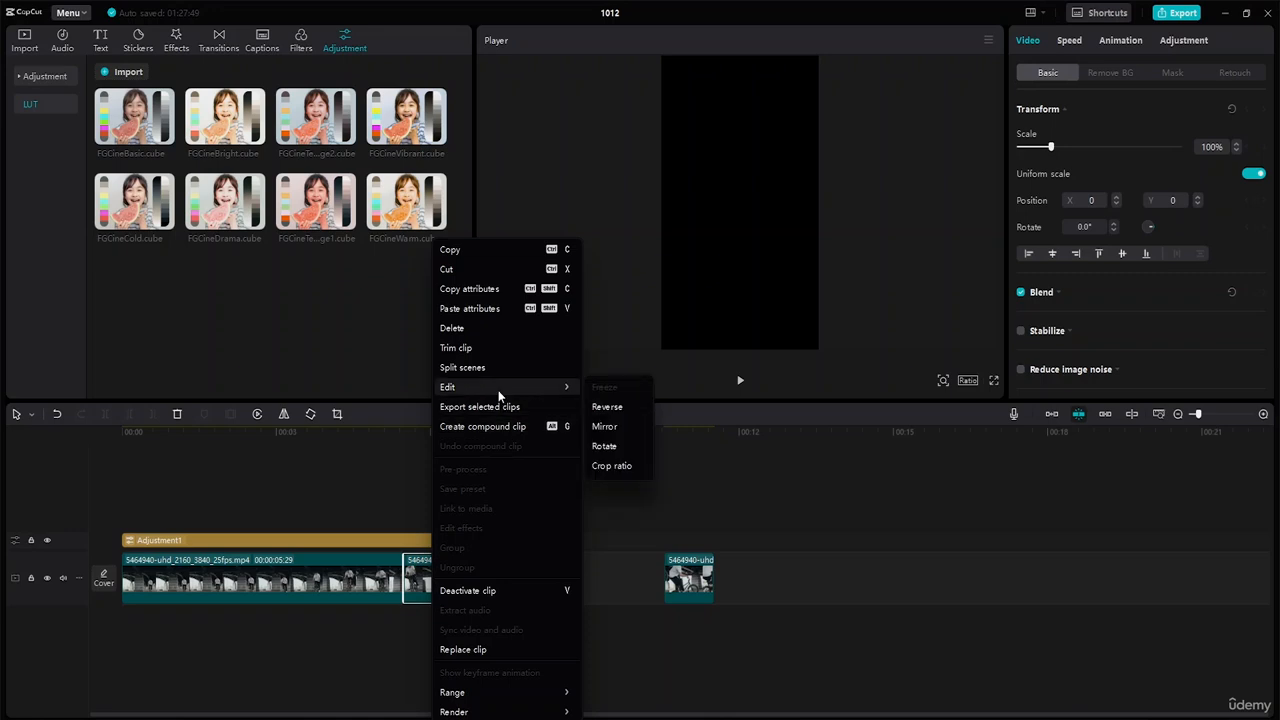
{"action": "left_click", "coordinate": [476, 252]}
{"action": "right_click", "coordinate": [548, 574]}
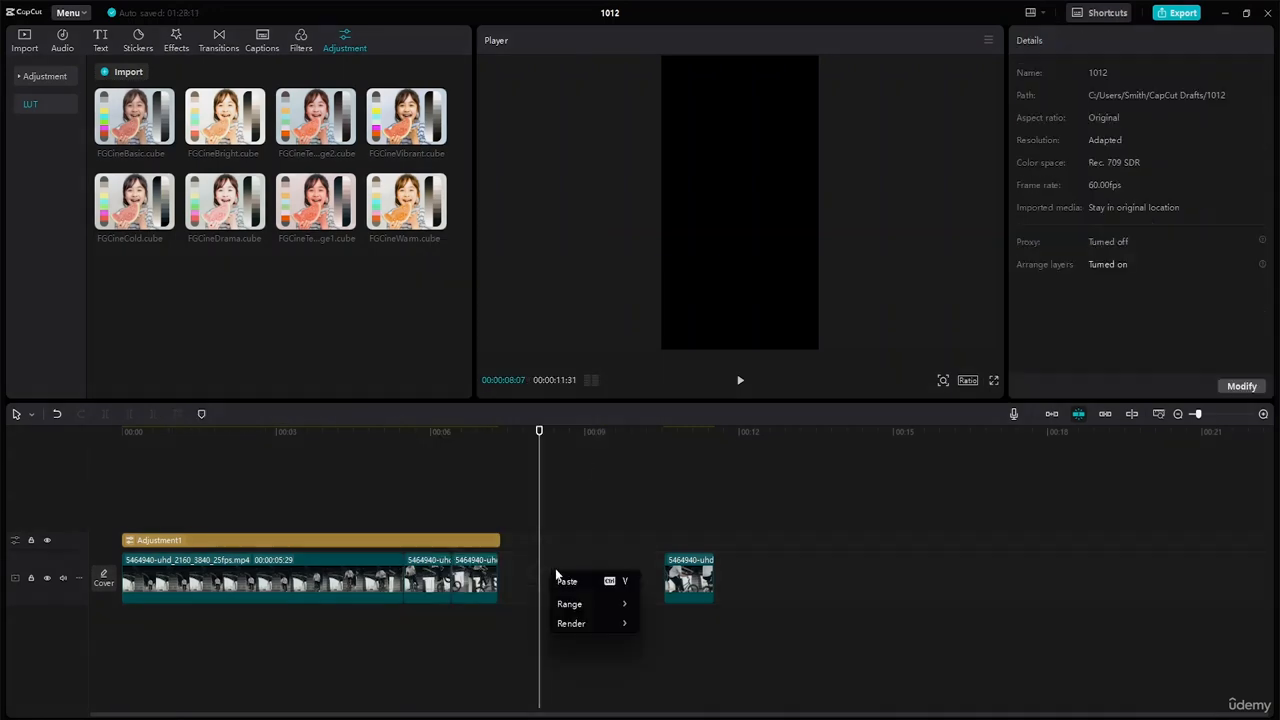
{"action": "left_click", "coordinate": [572, 578]}
{"action": "left_click_drag", "start_coordinate": [571, 582], "coordinate": [532, 582]}
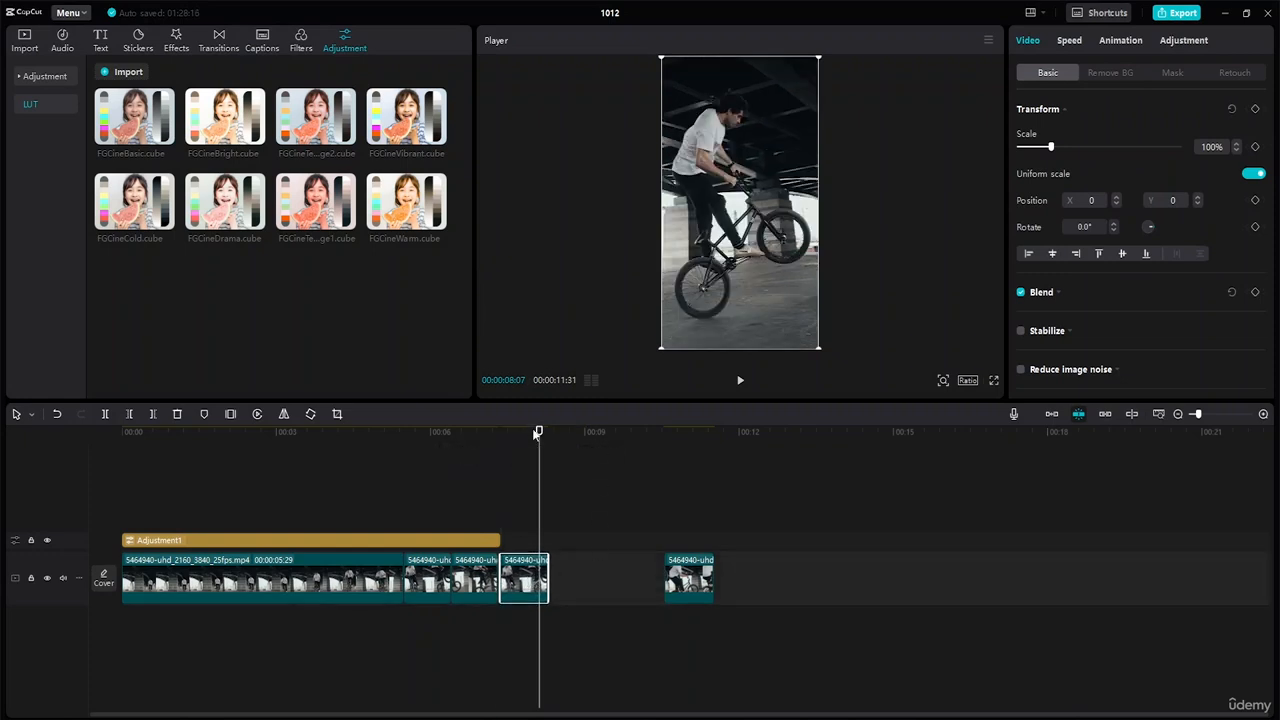
- Extend the adjustment layer to the end of the newly pasted segment and play back the forward-reverse-forward jump
{"action": "left_click_drag", "start_coordinate": [539, 430], "coordinate": [350, 440]}
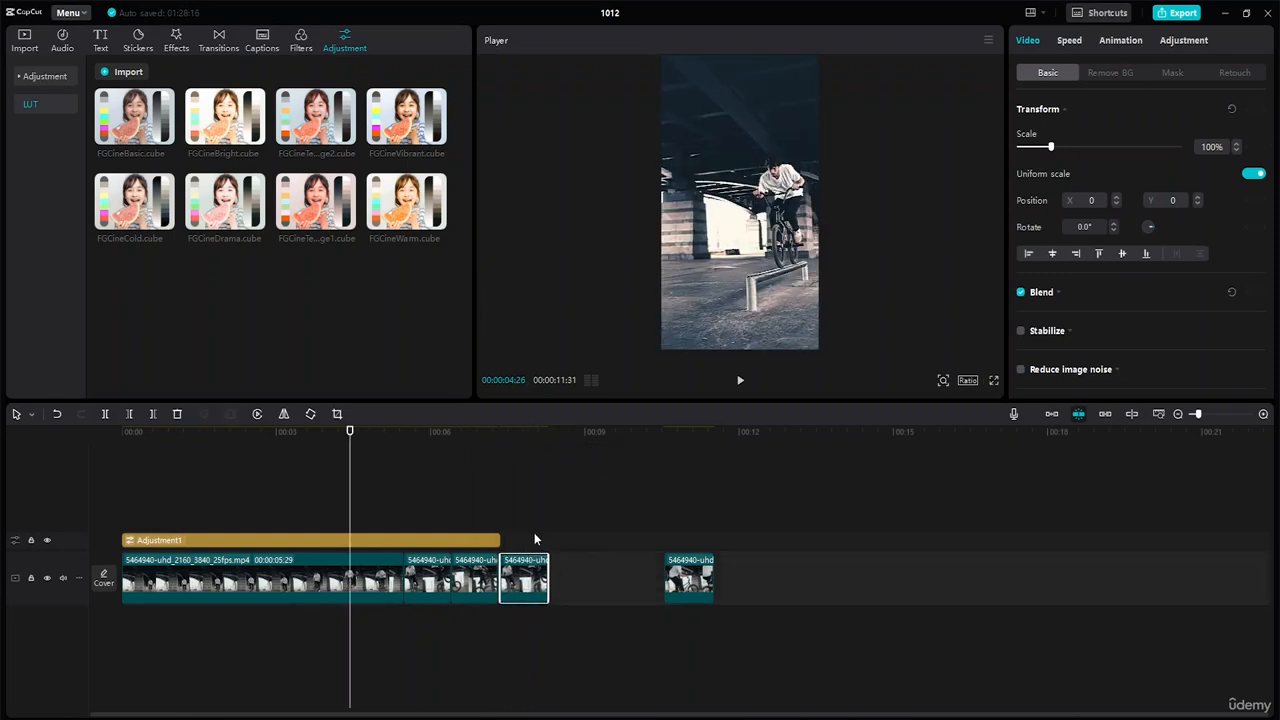
{"action": "left_click_drag", "start_coordinate": [498, 537], "coordinate": [548, 540]}
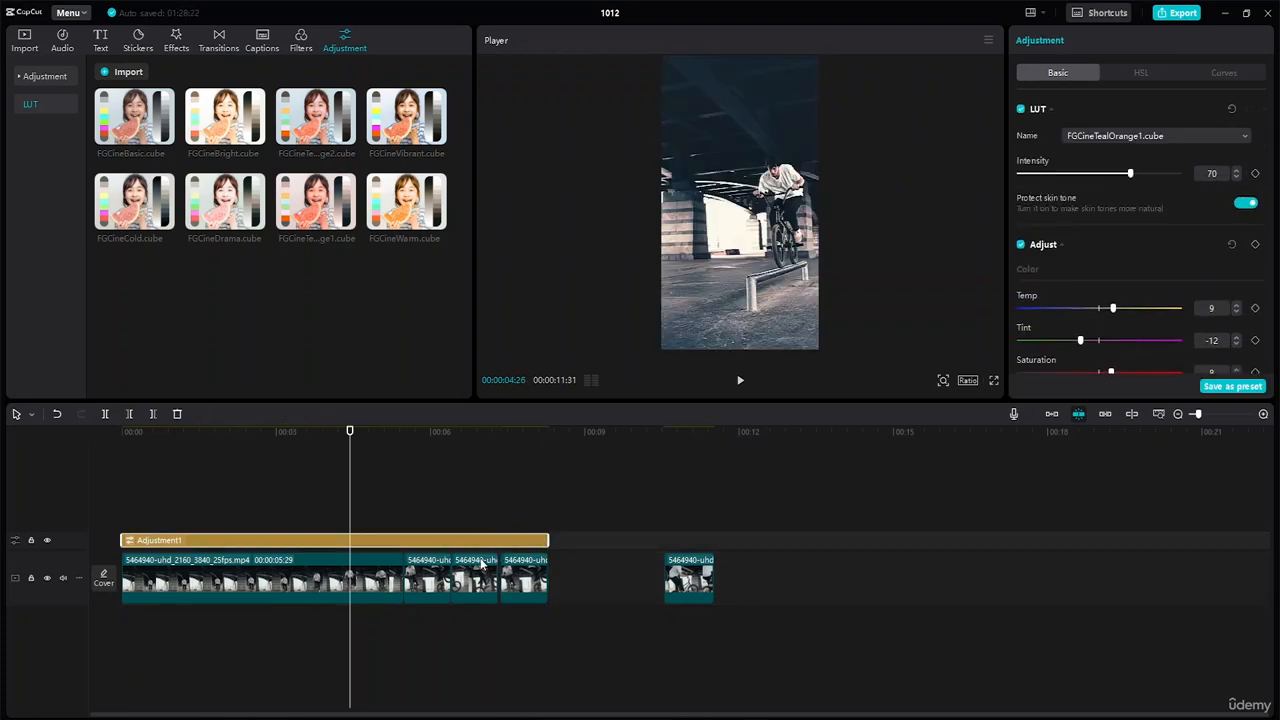
{"action": "key", "text": "space"}
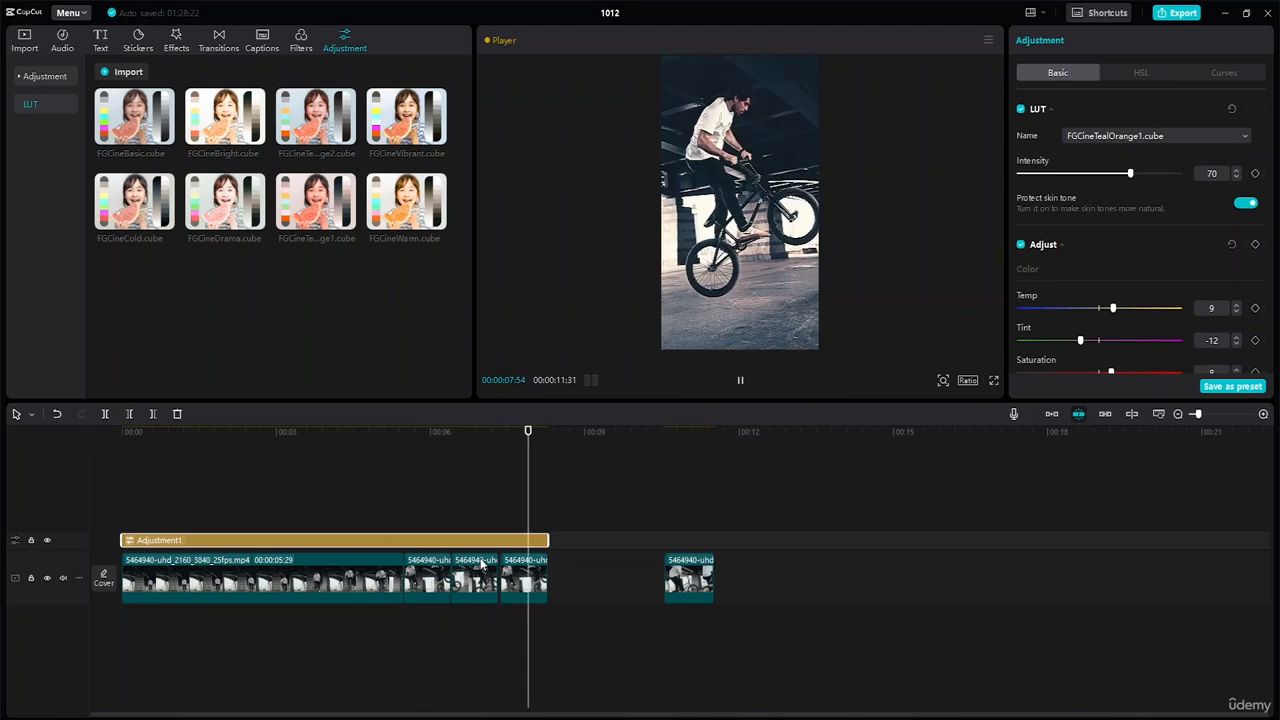
{"action": "key", "text": "space"}
- Move the detached last segment directly behind the repeated jump and turn the main track magnet back on
{"action": "left_click", "coordinate": [530, 601]}
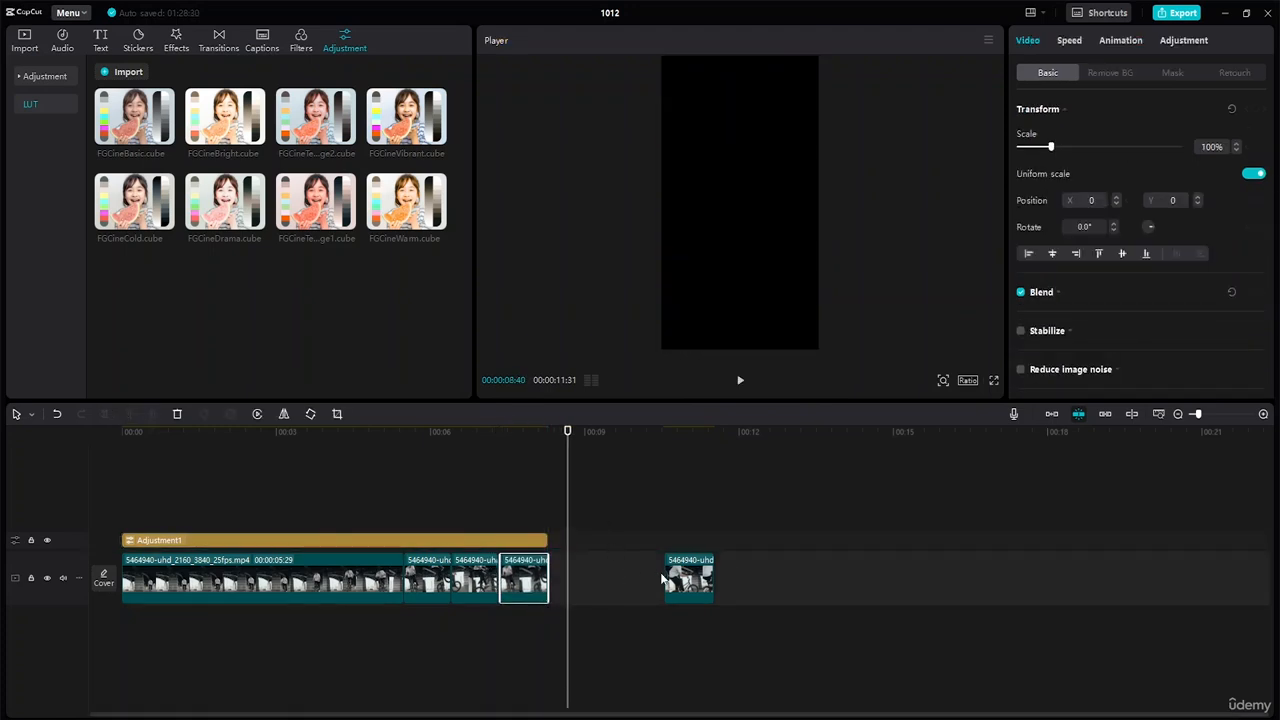
{"action": "left_click_drag", "start_coordinate": [698, 591], "coordinate": [528, 580]}
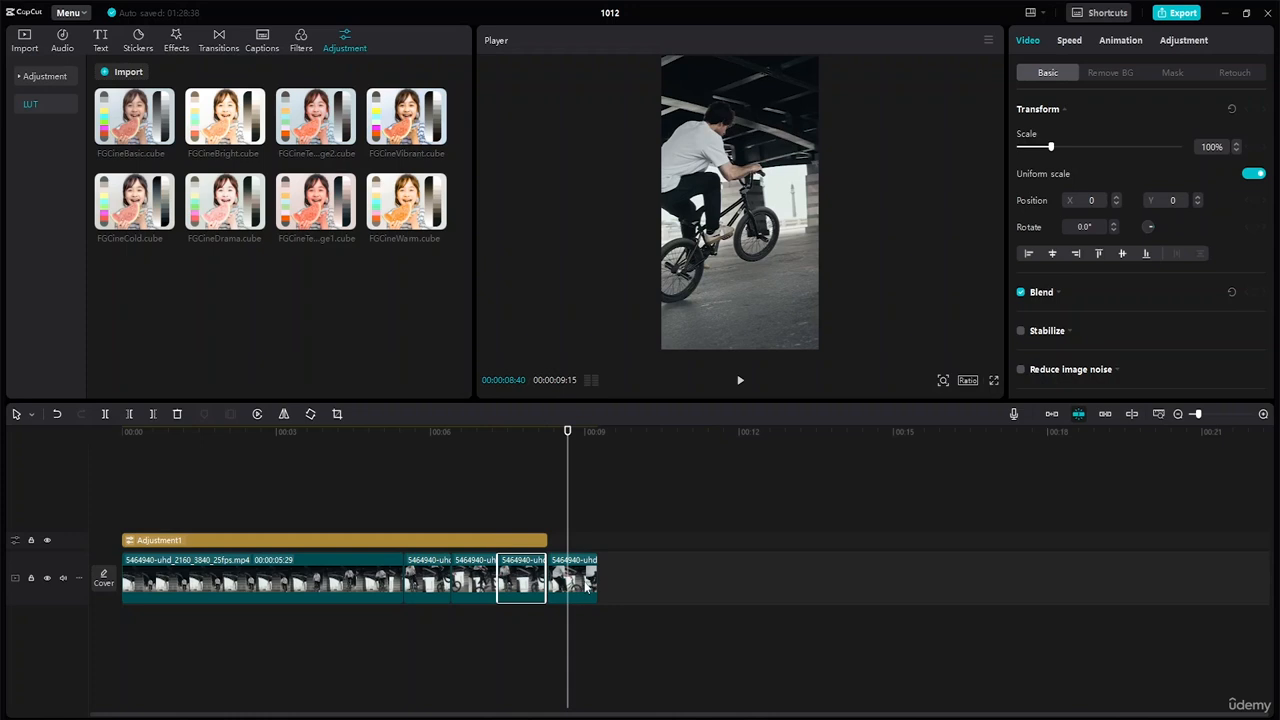
{"action": "left_click", "coordinate": [666, 570]}
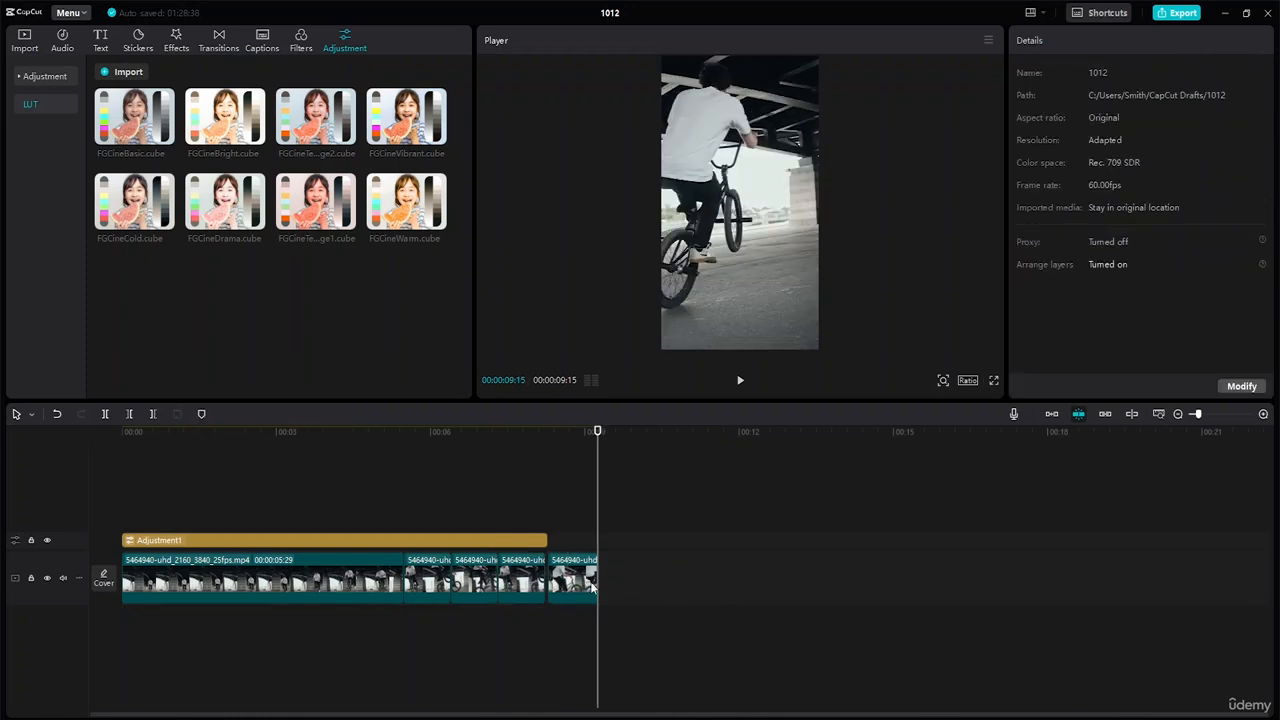
{"action": "mouse_move", "coordinate": [591, 587]}
{"action": "left_mouse_down"}
{"action": "mouse_move", "coordinate": [579, 586]}
{"action": "mouse_move", "coordinate": [594, 584]}
{"action": "left_mouse_up"}
{"action": "left_click", "coordinate": [683, 574]}
{"action": "left_click", "coordinate": [1052, 414]}
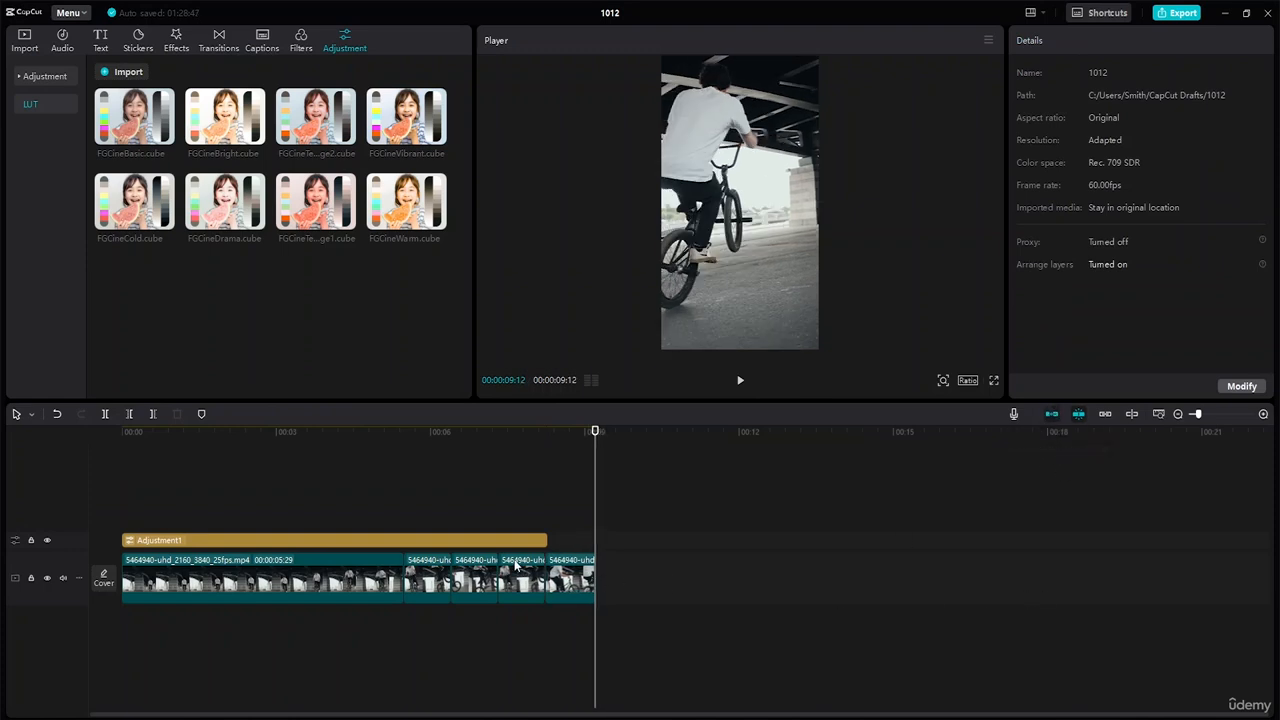
- Extend the adjustment layer to the end of the last video segment and play the whole edit from the start
{"action": "left_click_drag", "start_coordinate": [543, 535], "coordinate": [595, 535]}
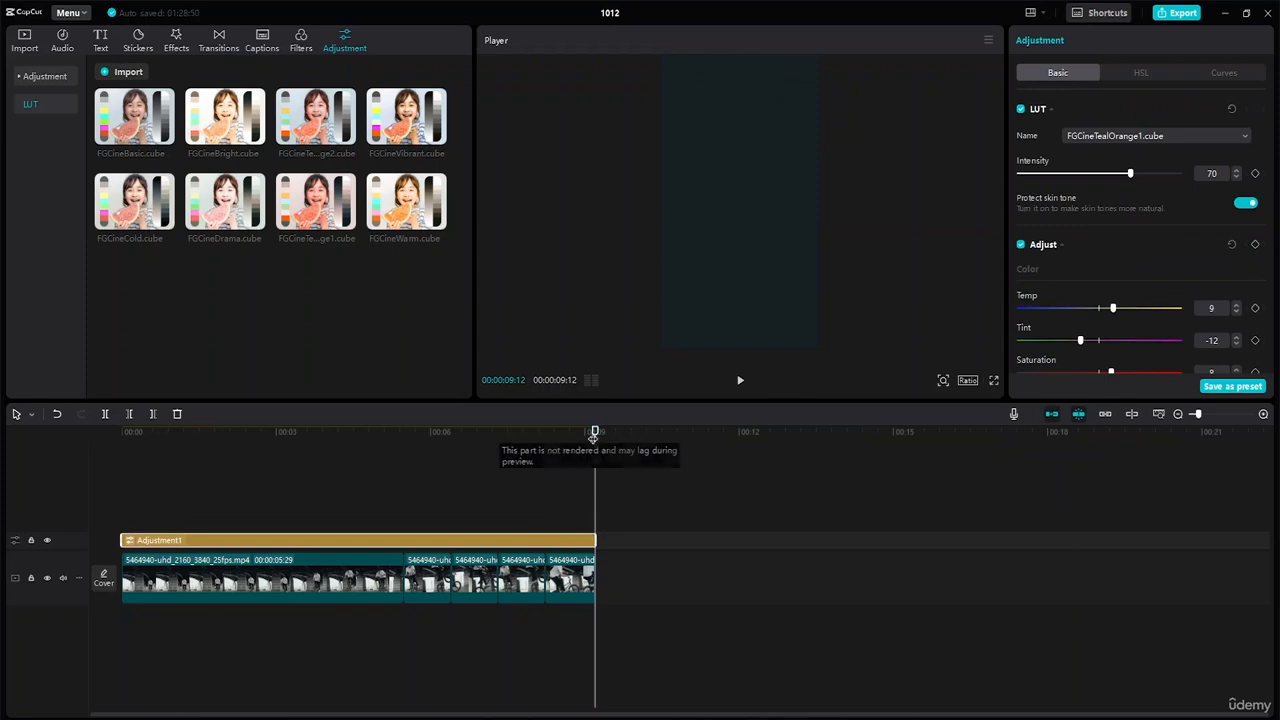
{"action": "left_click_drag", "start_coordinate": [370, 479], "coordinate": [121, 472]}
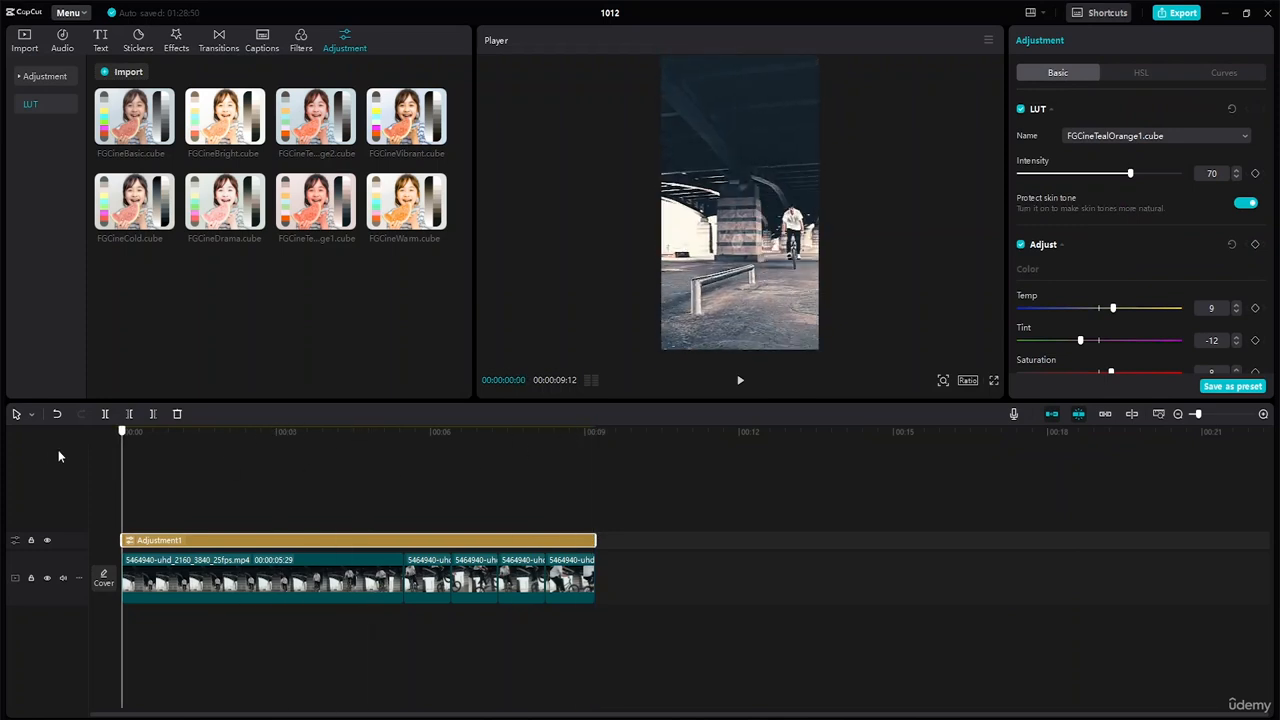
{"action": "key", "text": "space"}
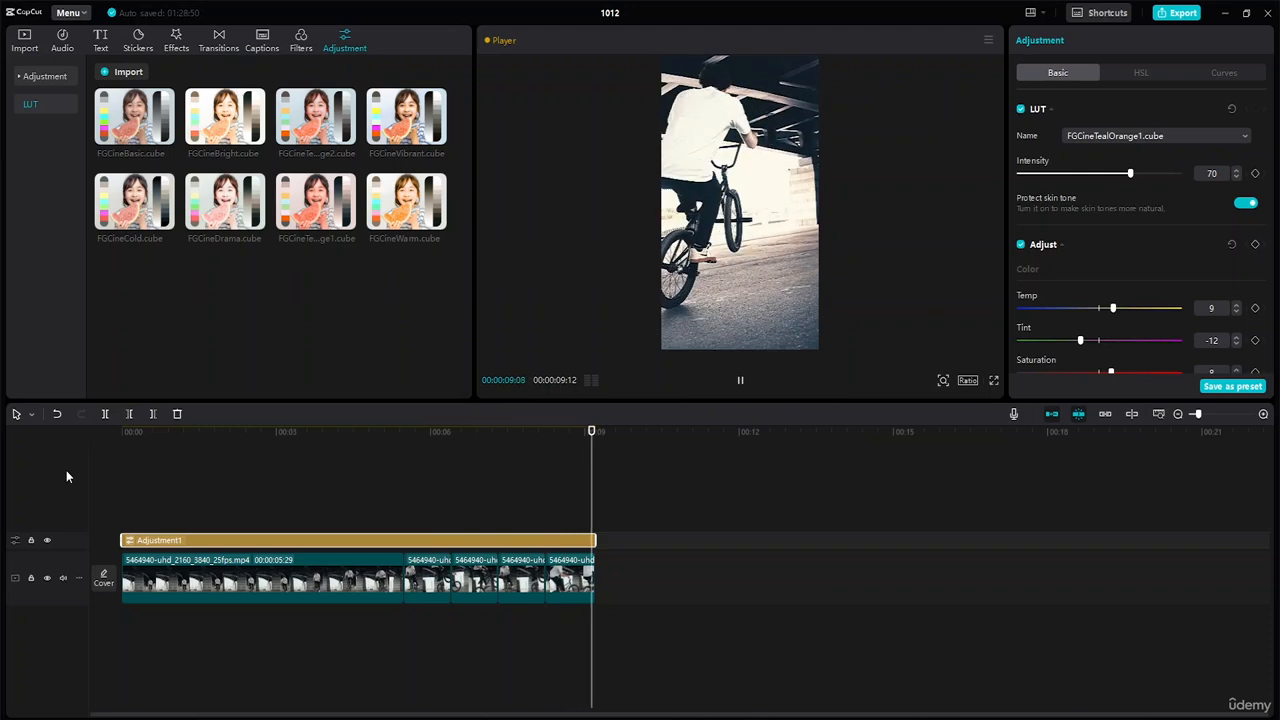
{"action": "key", "text": "space"}
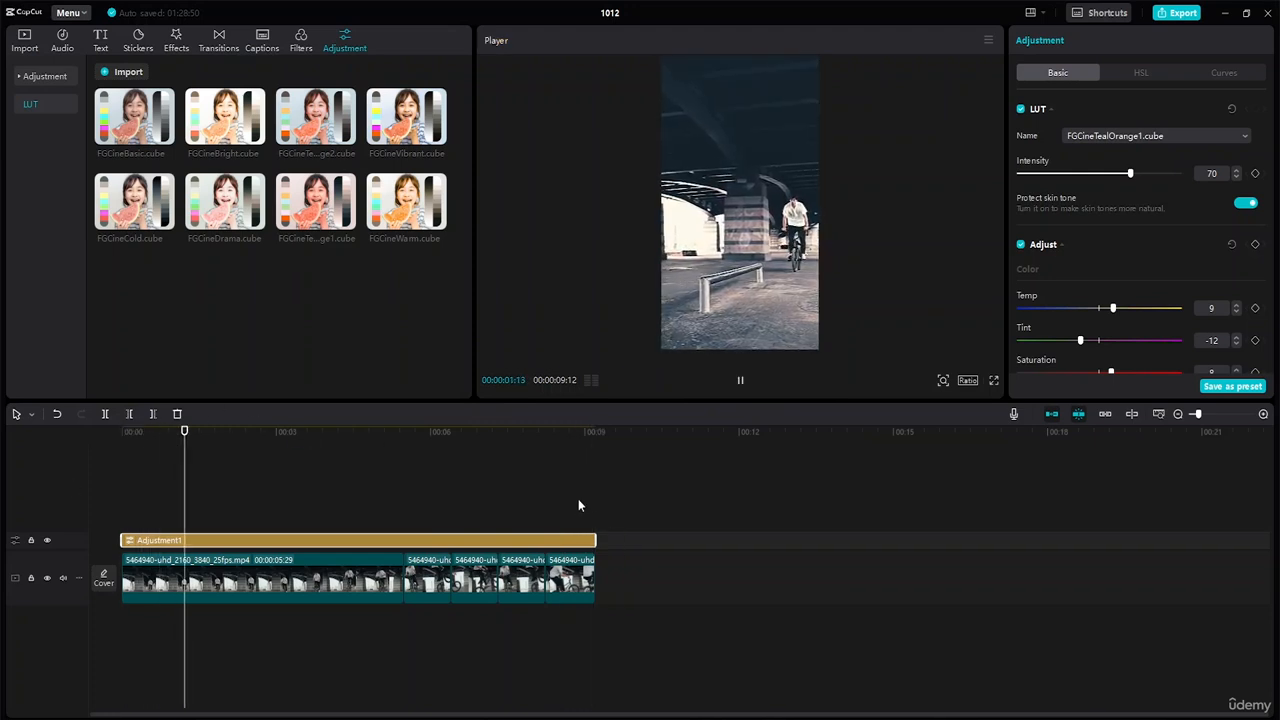
{"action": "key", "text": "space"}
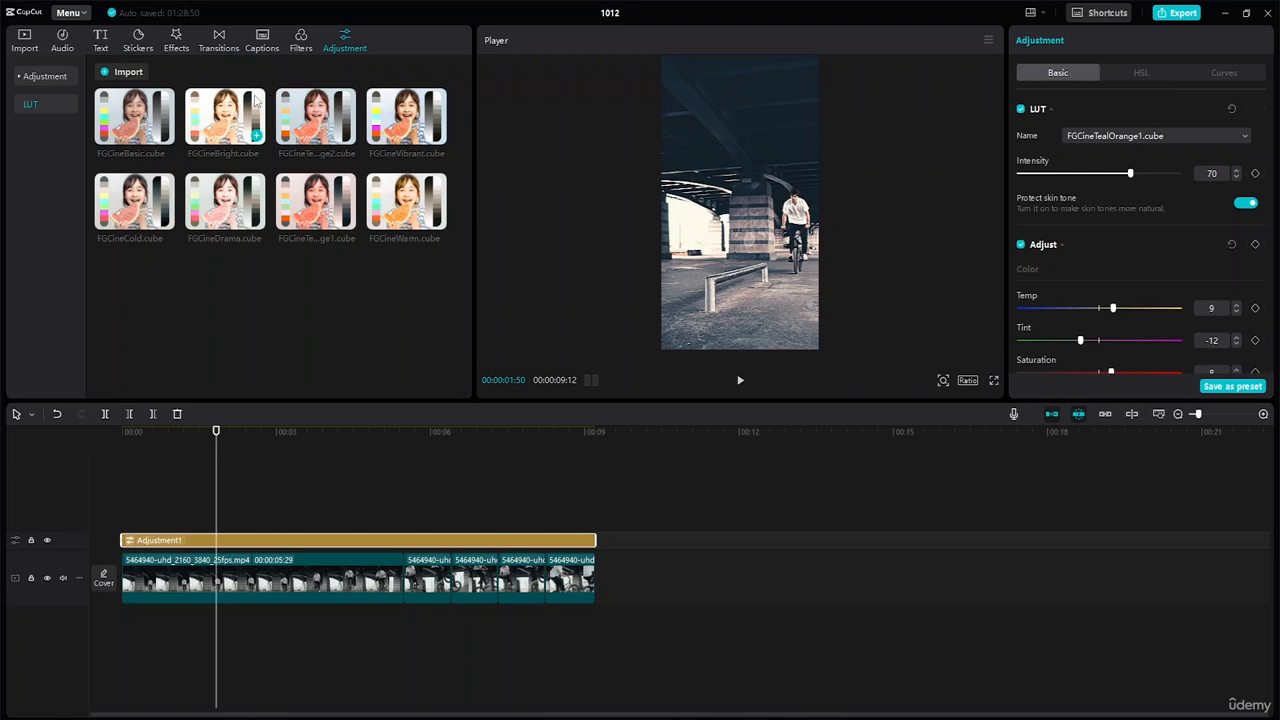
- Add the TV On video effect above the adjustment layer at the start of the timeline and shorten it to about 0.7 seconds
{"action": "left_click", "coordinate": [189, 44]}
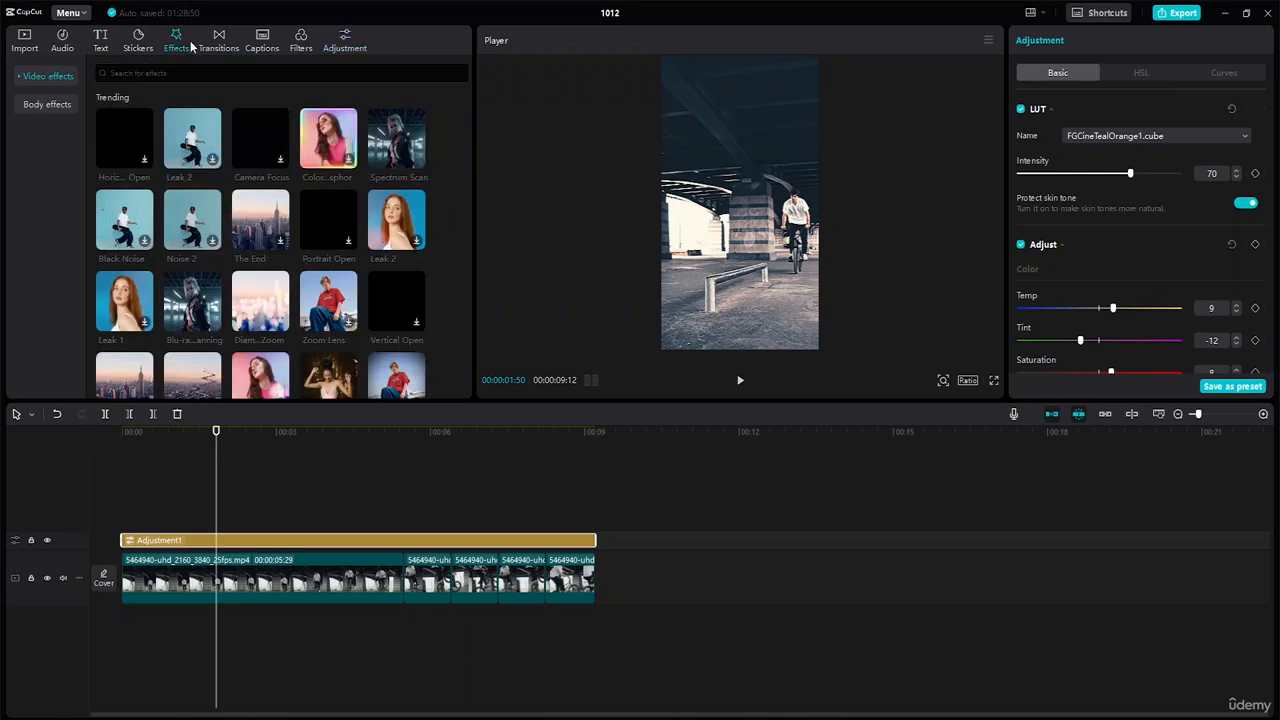
{"action": "scroll", "coordinate": [303, 177], "scroll_direction": "down", "scroll_amount": 2}
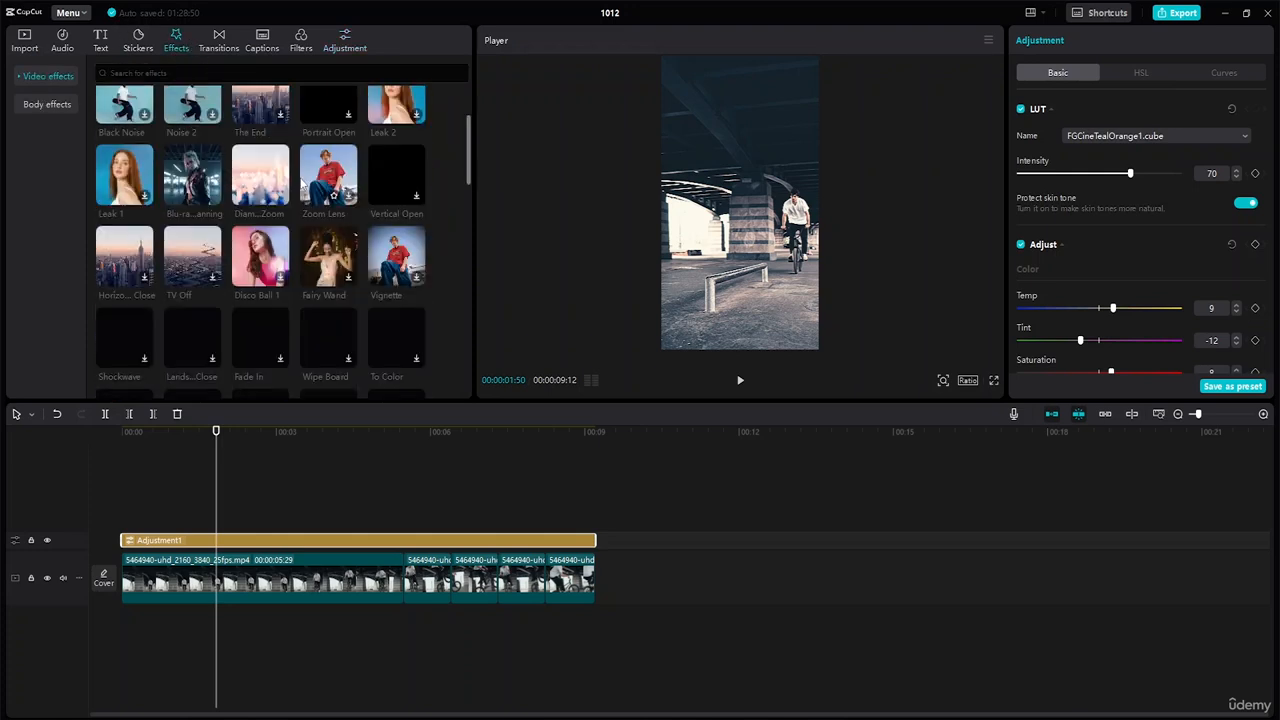
{"action": "scroll", "coordinate": [296, 175], "scroll_direction": "down", "scroll_amount": 2}
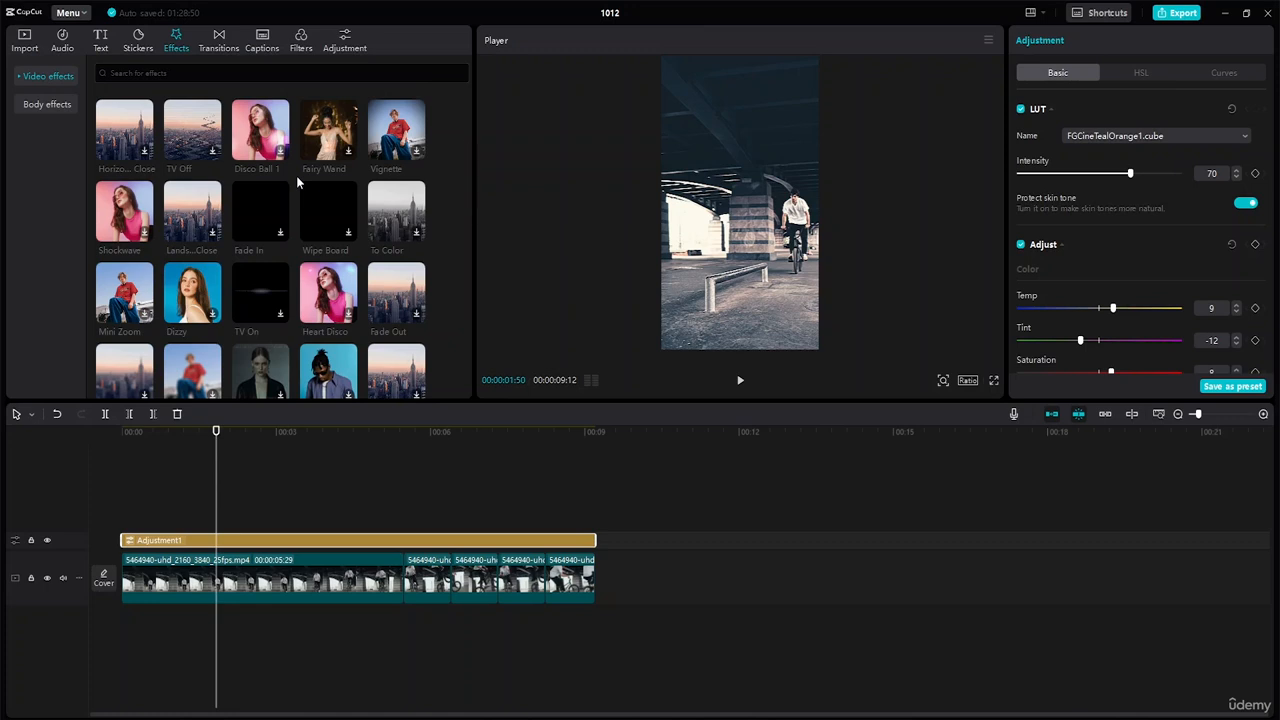
{"action": "left_click", "coordinate": [256, 292]}
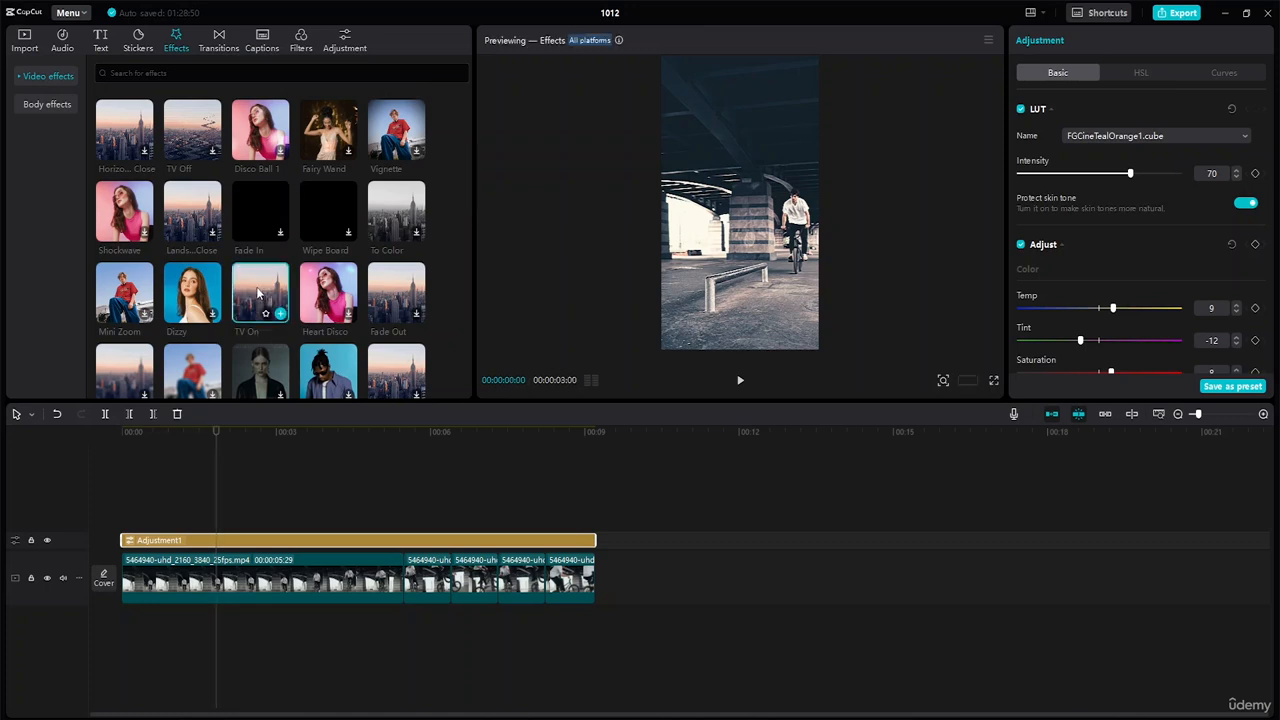
{"action": "mouse_move", "coordinate": [253, 283]}
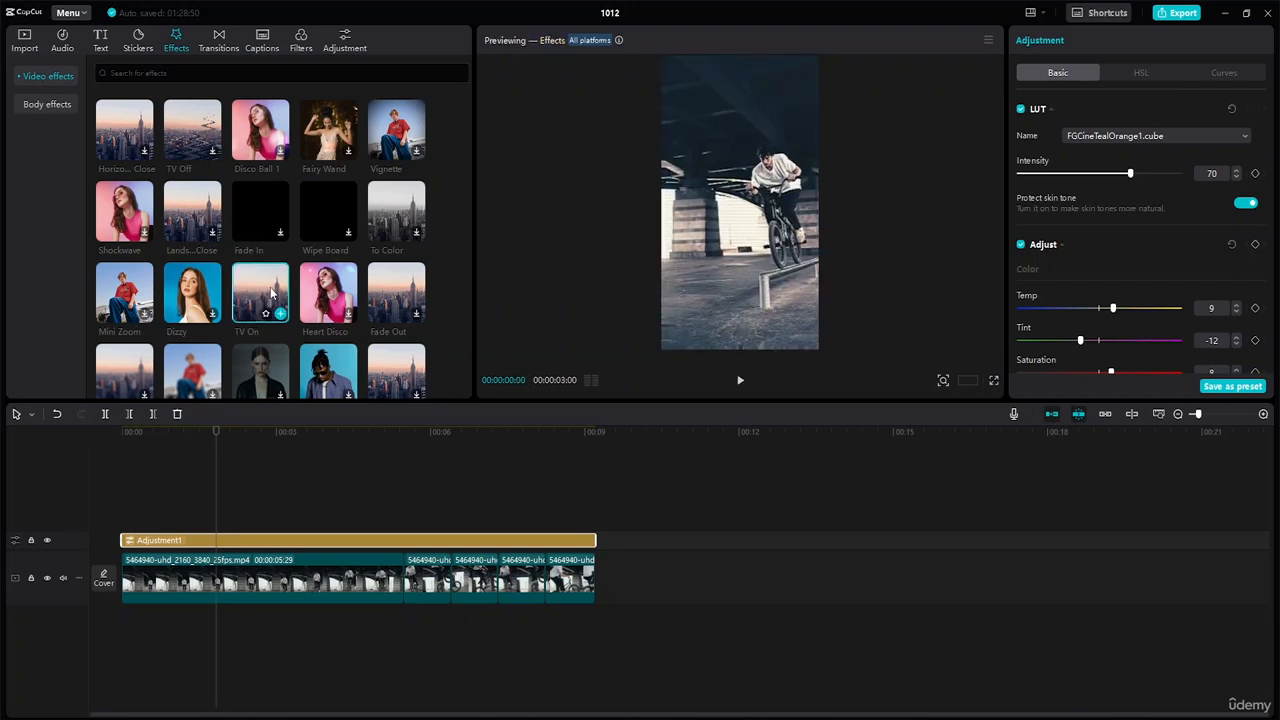
{"action": "left_click_drag", "start_coordinate": [253, 283], "coordinate": [128, 522]}
{"action": "left_click_drag", "start_coordinate": [278, 515], "coordinate": [155, 517]}
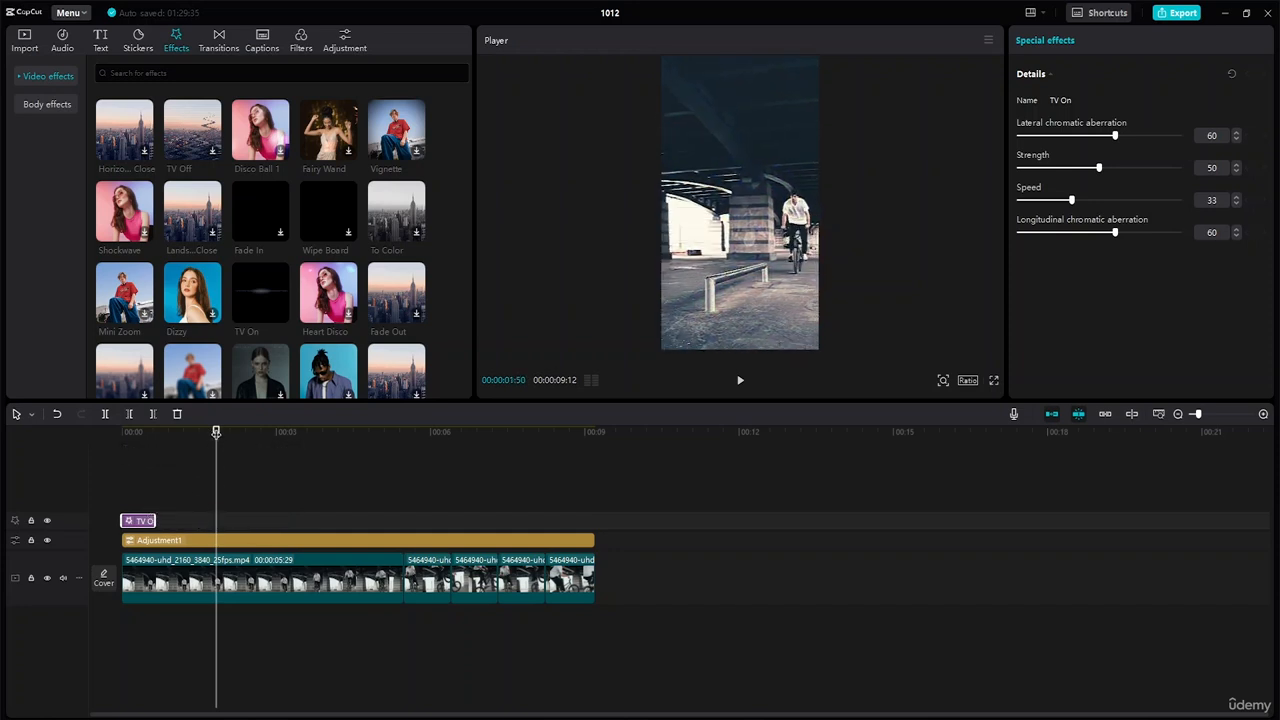
- Play back the opening effect, lengthen TV On to about 1.1 seconds and replay the video from the start
{"action": "left_click_drag", "start_coordinate": [216, 432], "coordinate": [34, 457]}
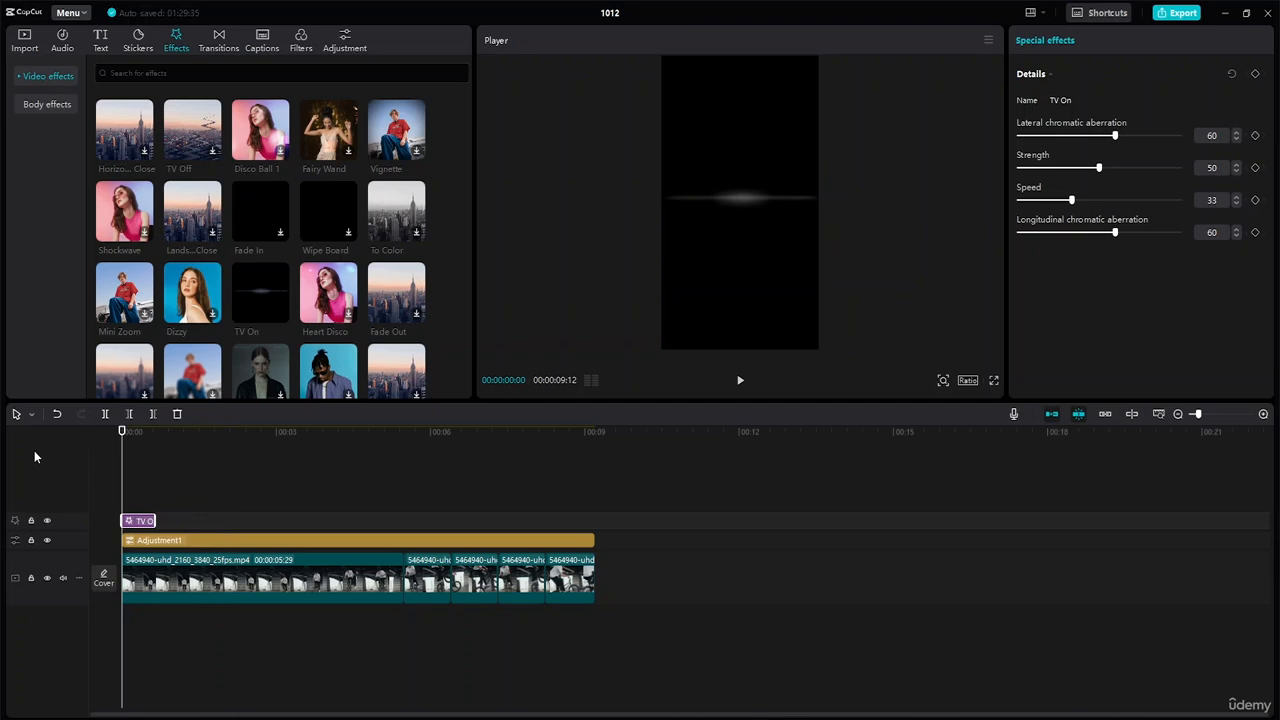
{"action": "key", "text": "space"}
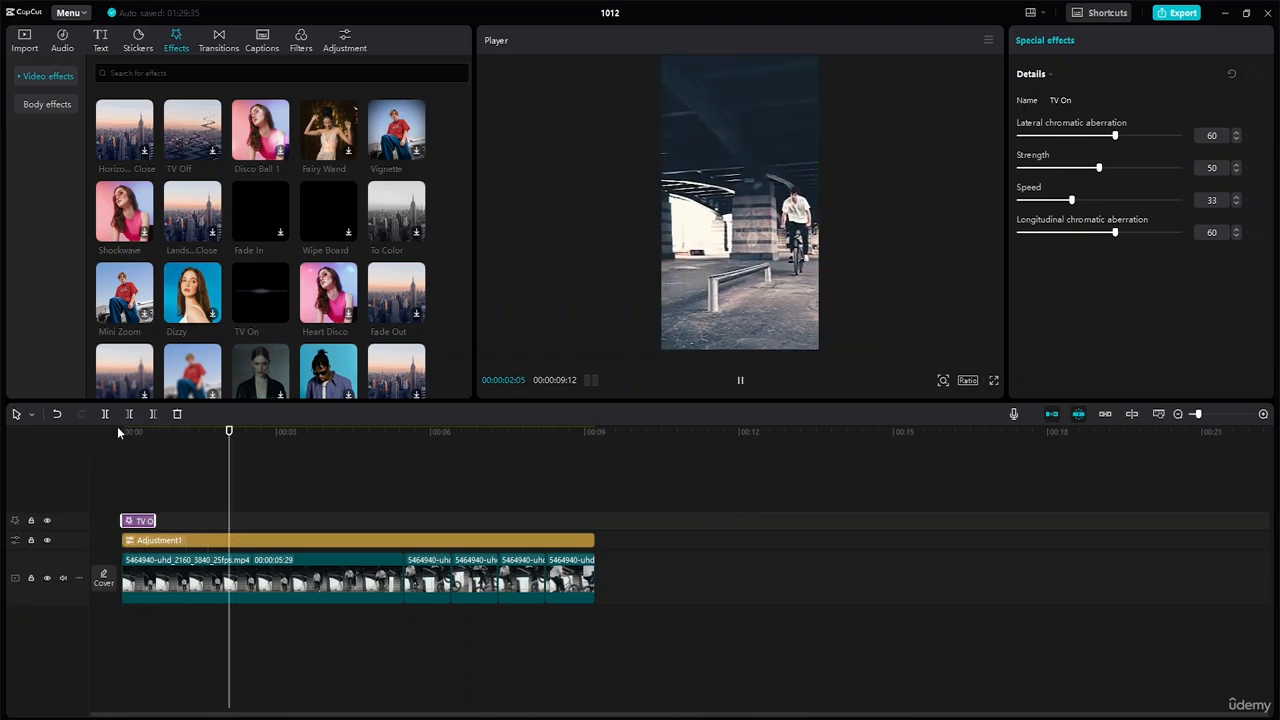
{"action": "left_click_drag", "start_coordinate": [155, 519], "coordinate": [178, 520]}
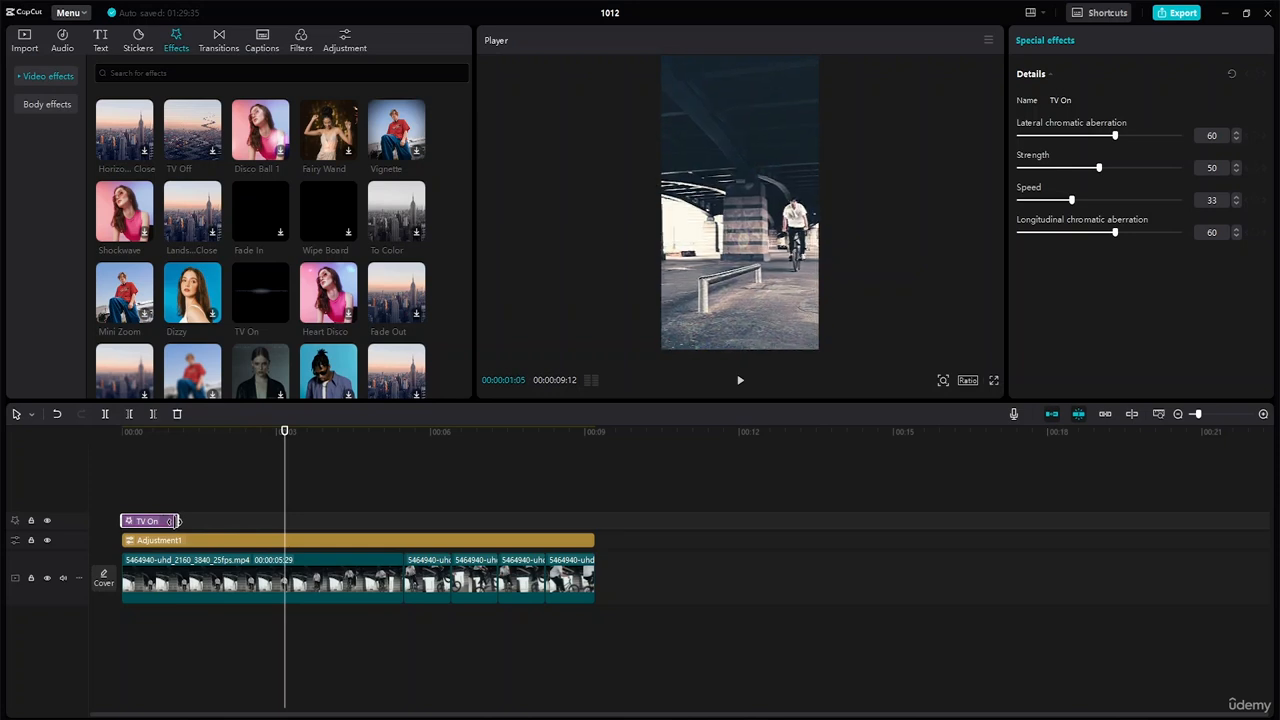
{"action": "left_click_drag", "start_coordinate": [285, 432], "coordinate": [122, 436]}
{"action": "key", "text": "space"}
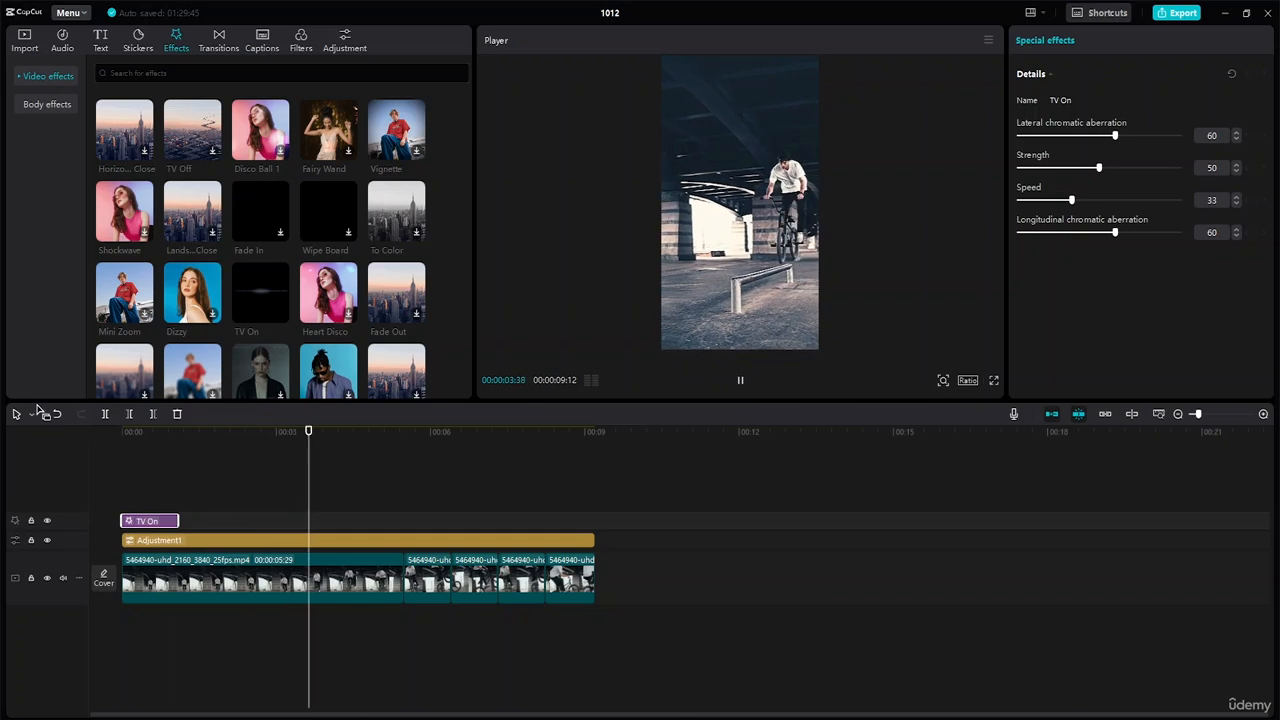
{"action": "key", "text": "space"}
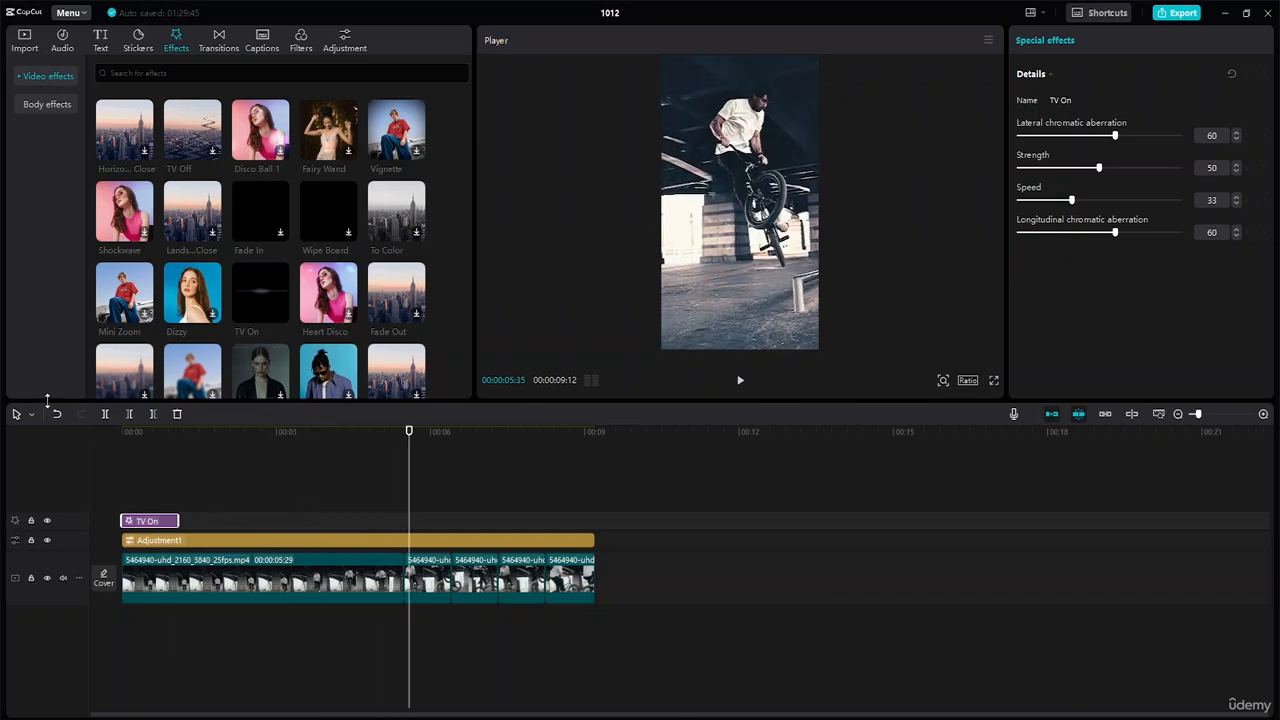
- Preview the Chromatic, Ripple and Astral video effects, then add Astral over the first two short jump segments and play that section
{"action": "scroll", "coordinate": [305, 250], "scroll_direction": "down", "scroll_amount": 4}
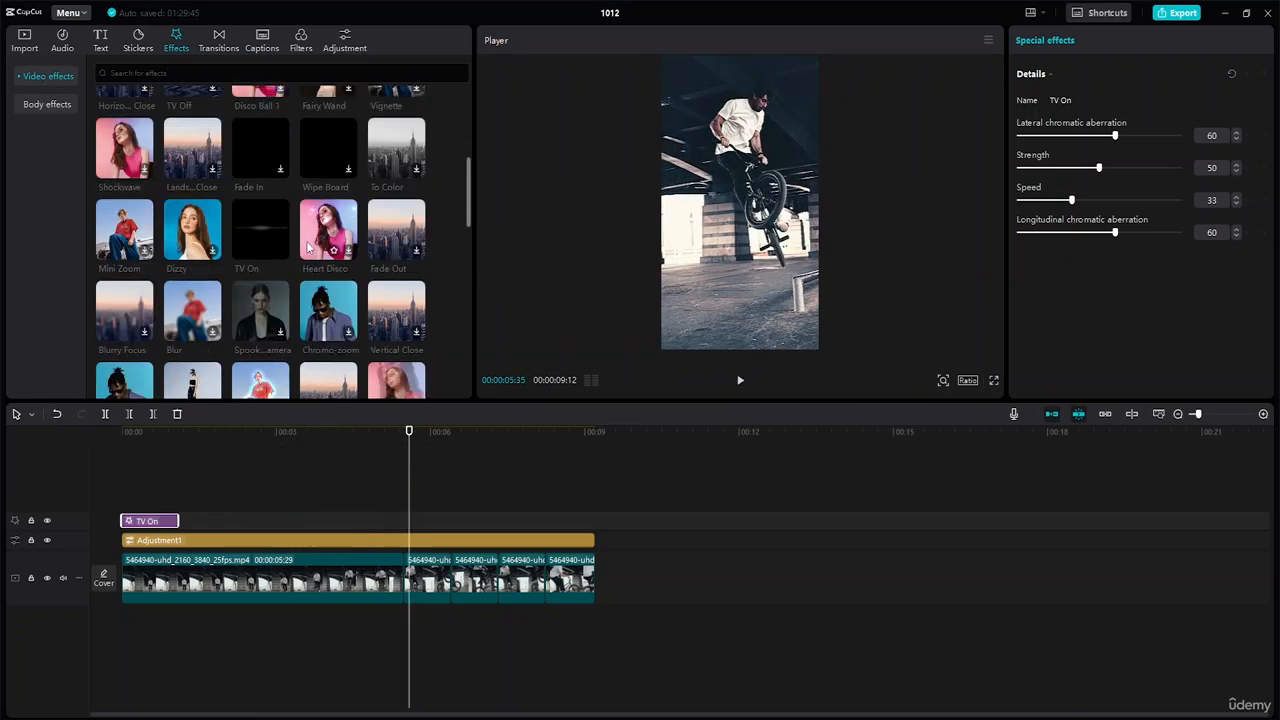
{"action": "scroll", "coordinate": [315, 287], "scroll_direction": "down", "scroll_amount": 2}
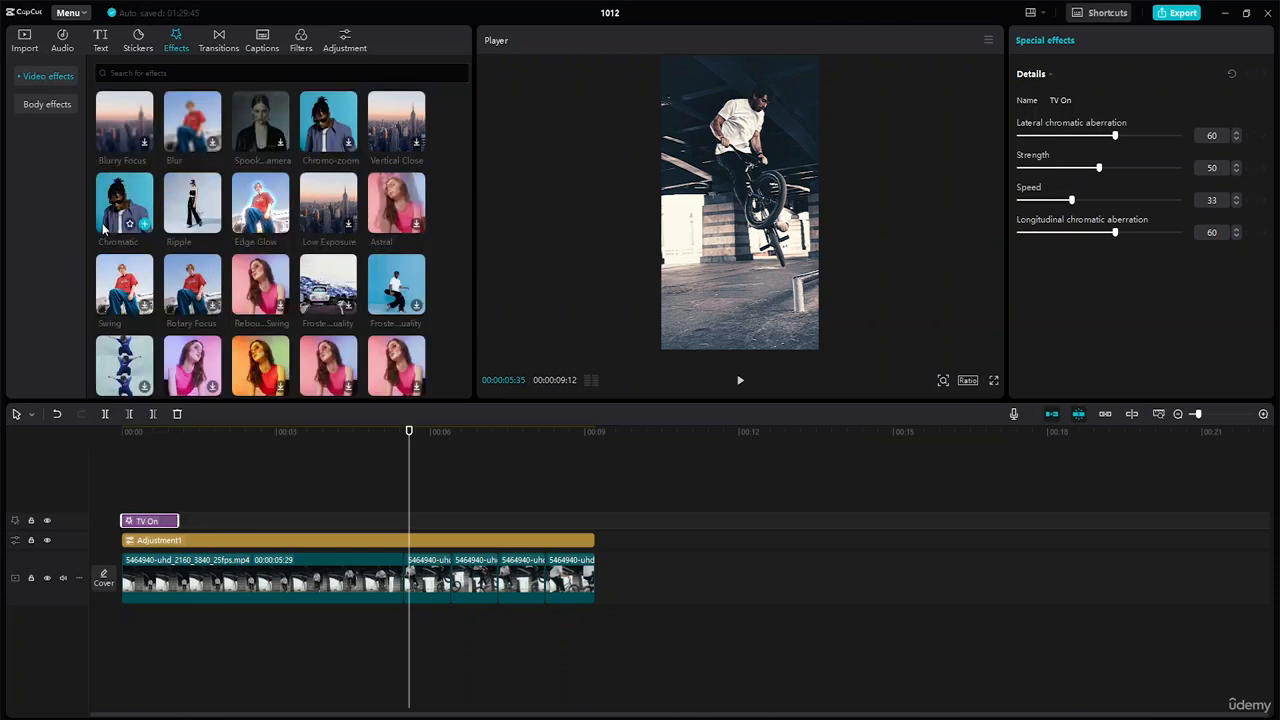
{"action": "left_click", "coordinate": [128, 204]}
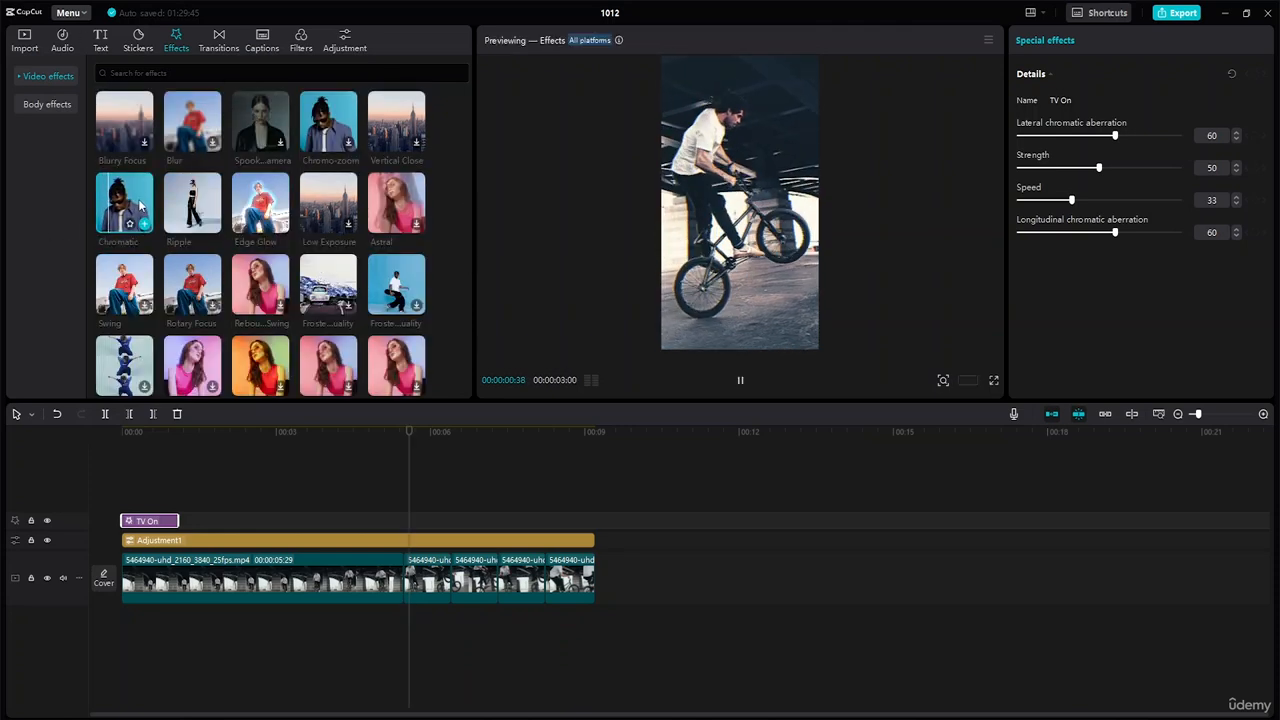
{"action": "left_click", "coordinate": [195, 205]}
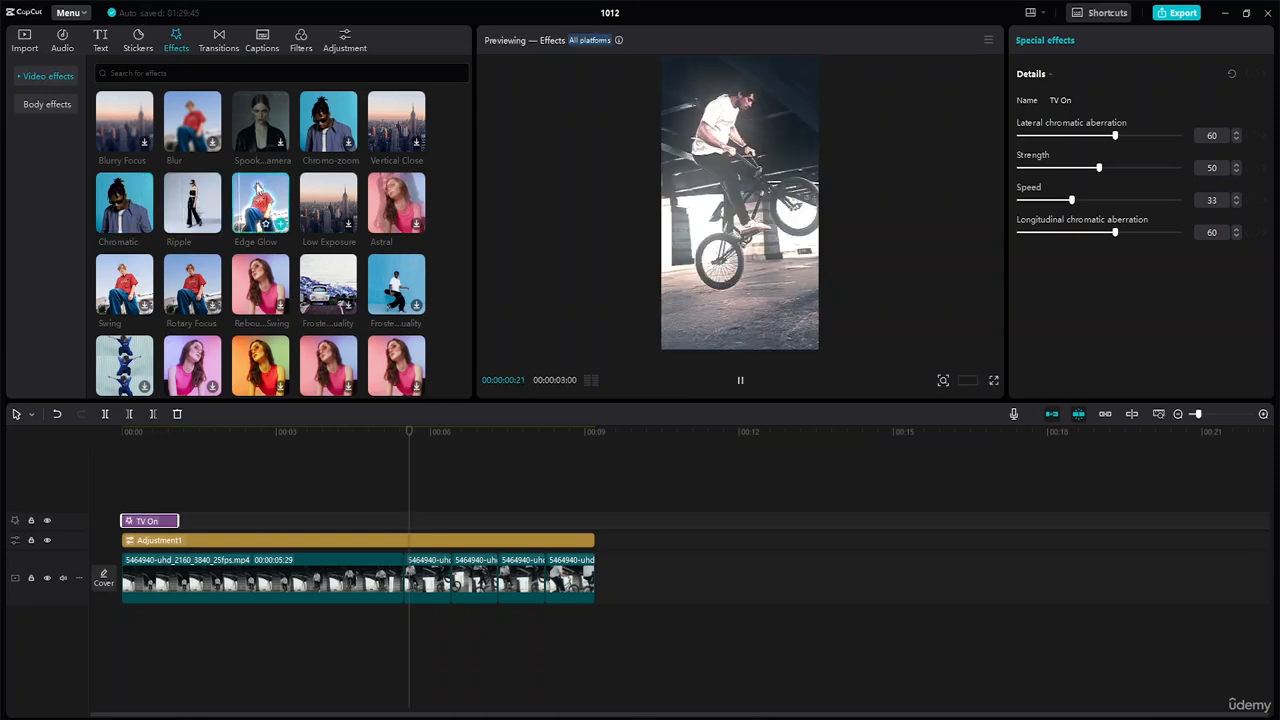
{"action": "left_click", "coordinate": [394, 204]}
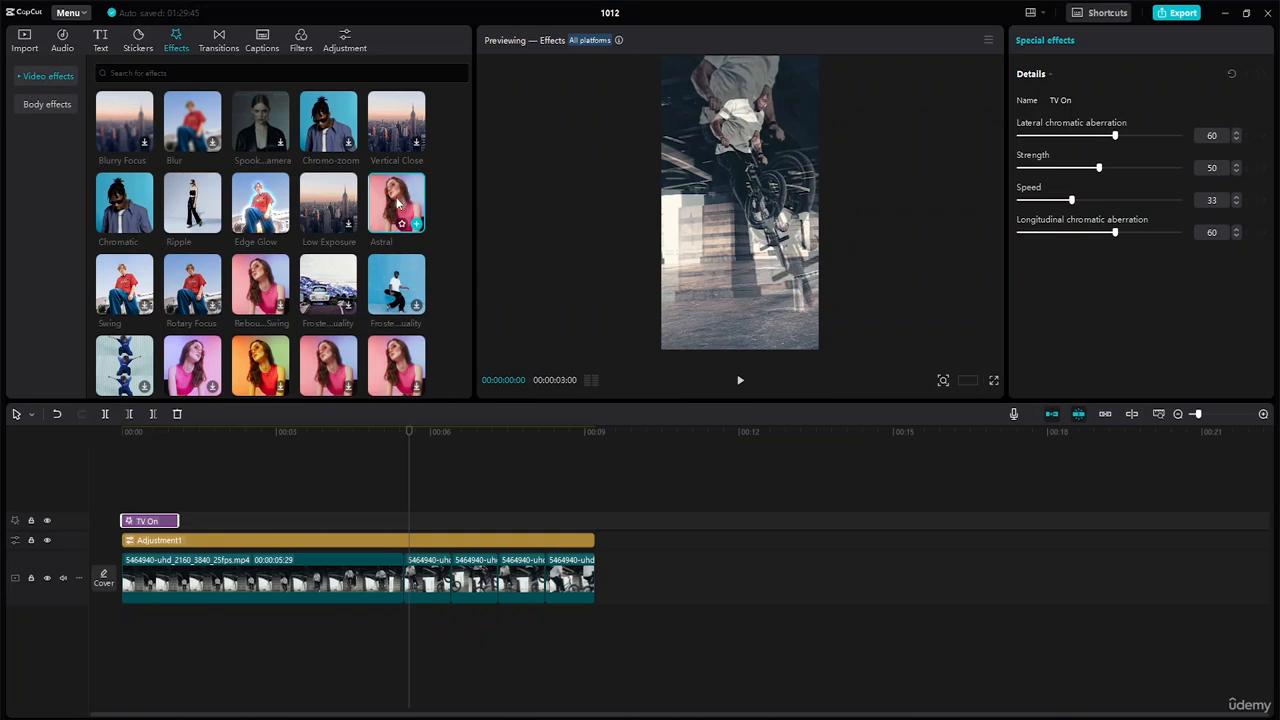
{"action": "left_click_drag", "start_coordinate": [400, 202], "coordinate": [398, 521]}
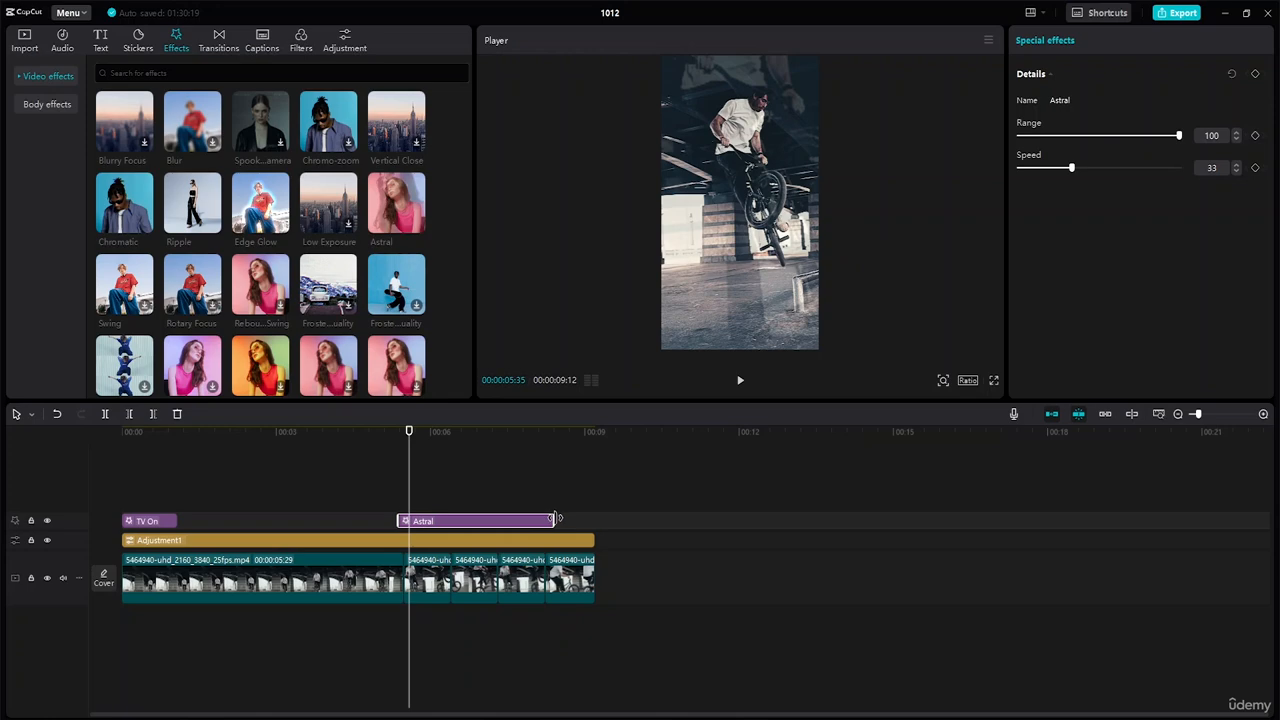
{"action": "mouse_move", "coordinate": [510, 521]}
{"action": "left_mouse_down"}
{"action": "mouse_move", "coordinate": [477, 522]}
{"action": "mouse_move", "coordinate": [497, 526]}
{"action": "left_mouse_up"}
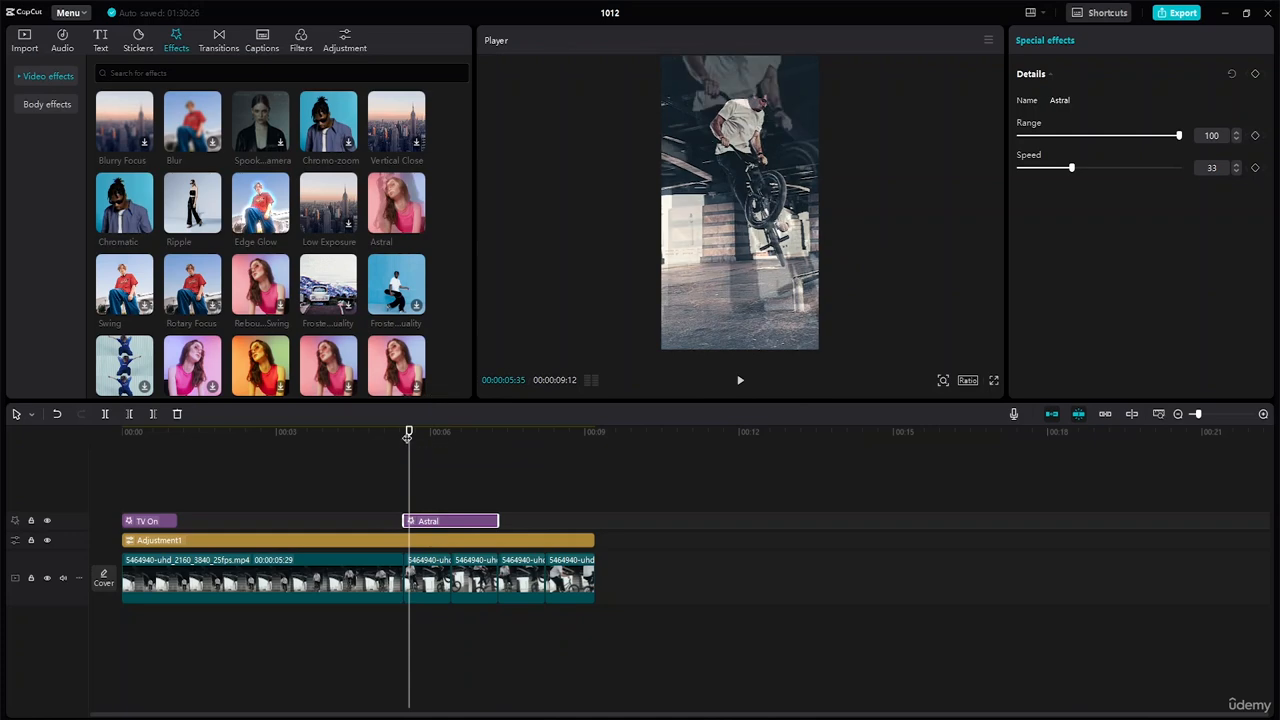
{"action": "left_click_drag", "start_coordinate": [407, 432], "coordinate": [315, 433]}
{"action": "key", "text": "space"}
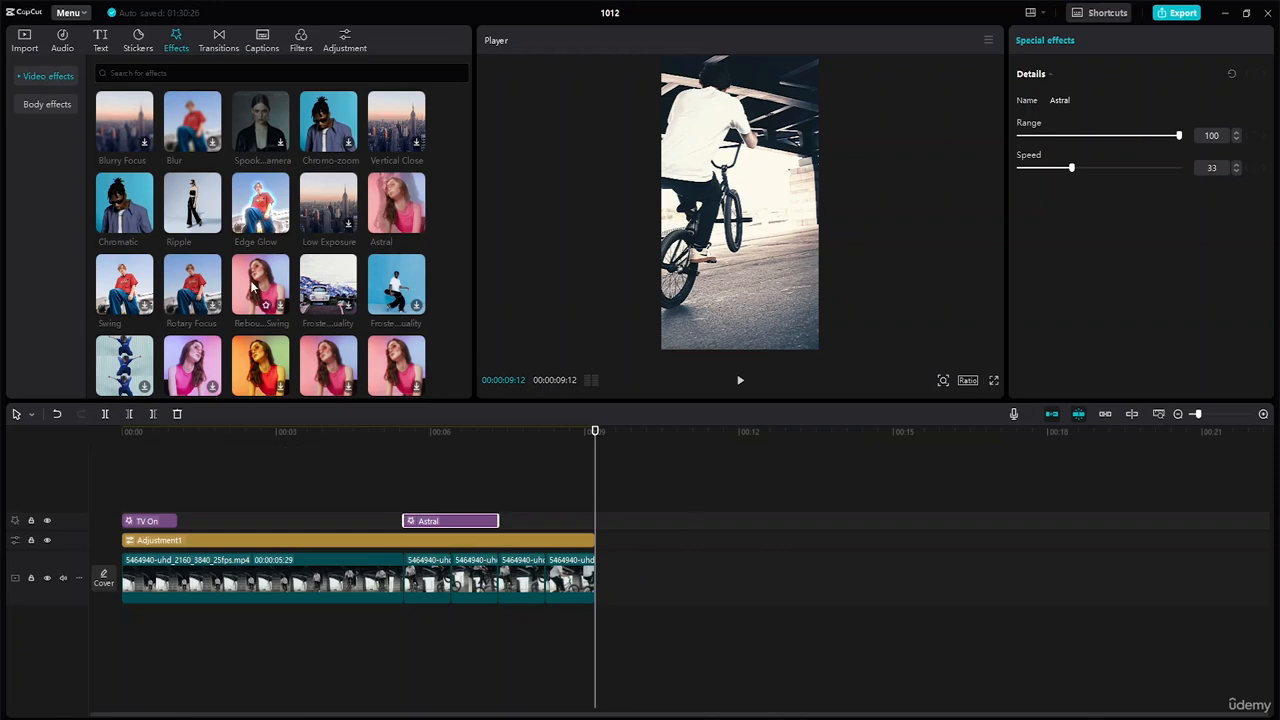
- Search the effects for "blink", add Black Flash above Astral and trim it to the end of the third short jump segment
{"action": "scroll", "coordinate": [252, 287], "scroll_direction": "down", "scroll_amount": 10}
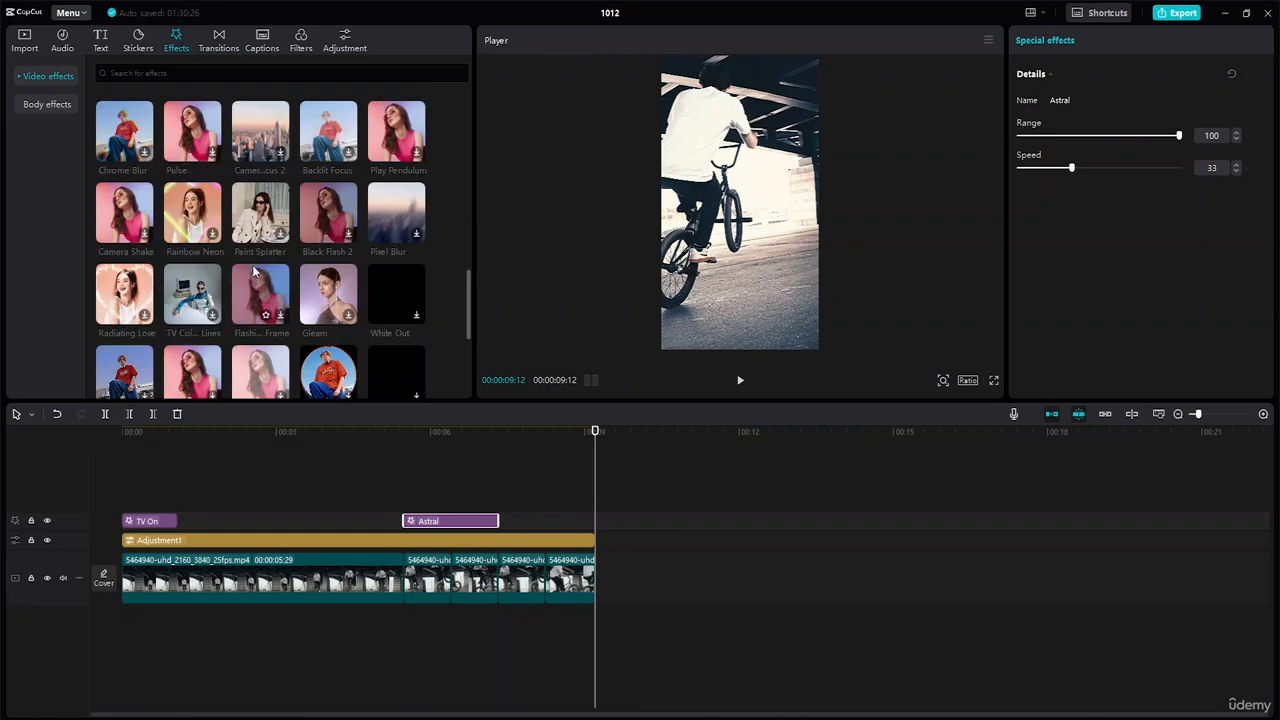
{"action": "scroll", "coordinate": [253, 270], "scroll_direction": "down", "scroll_amount": 1}
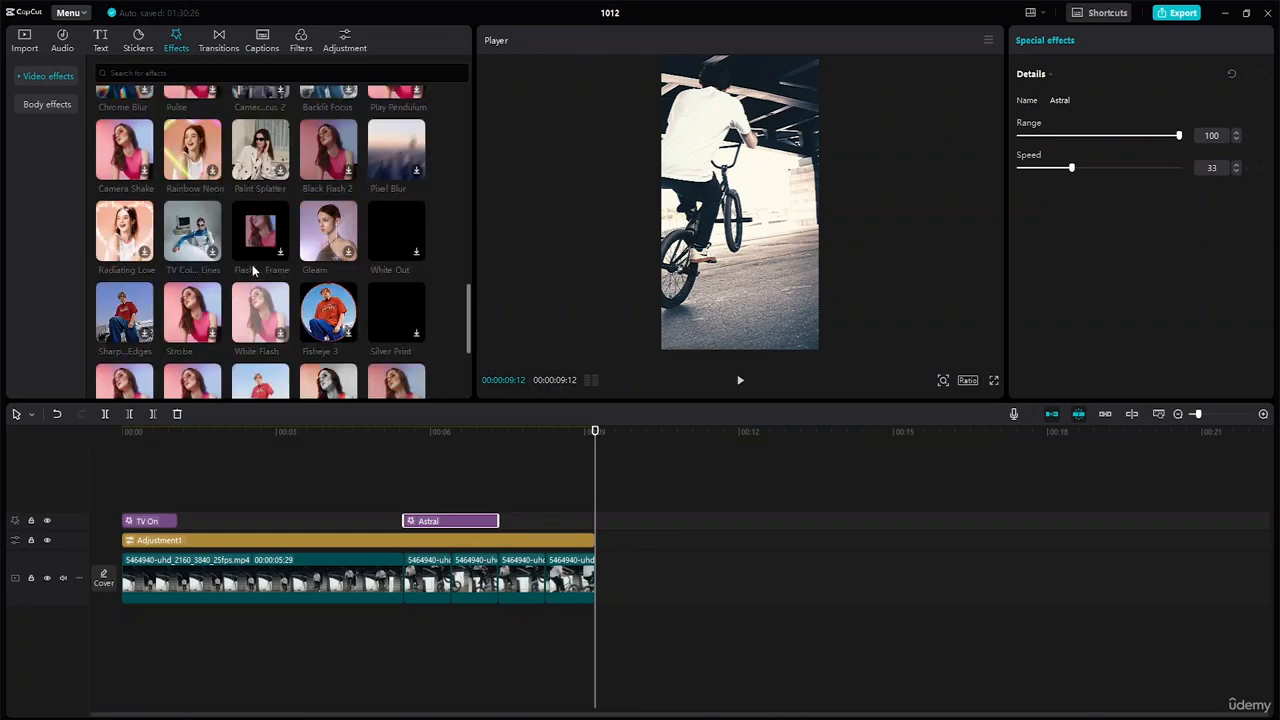
{"action": "left_click", "coordinate": [198, 72]}
{"action": "type", "text": "blink"}
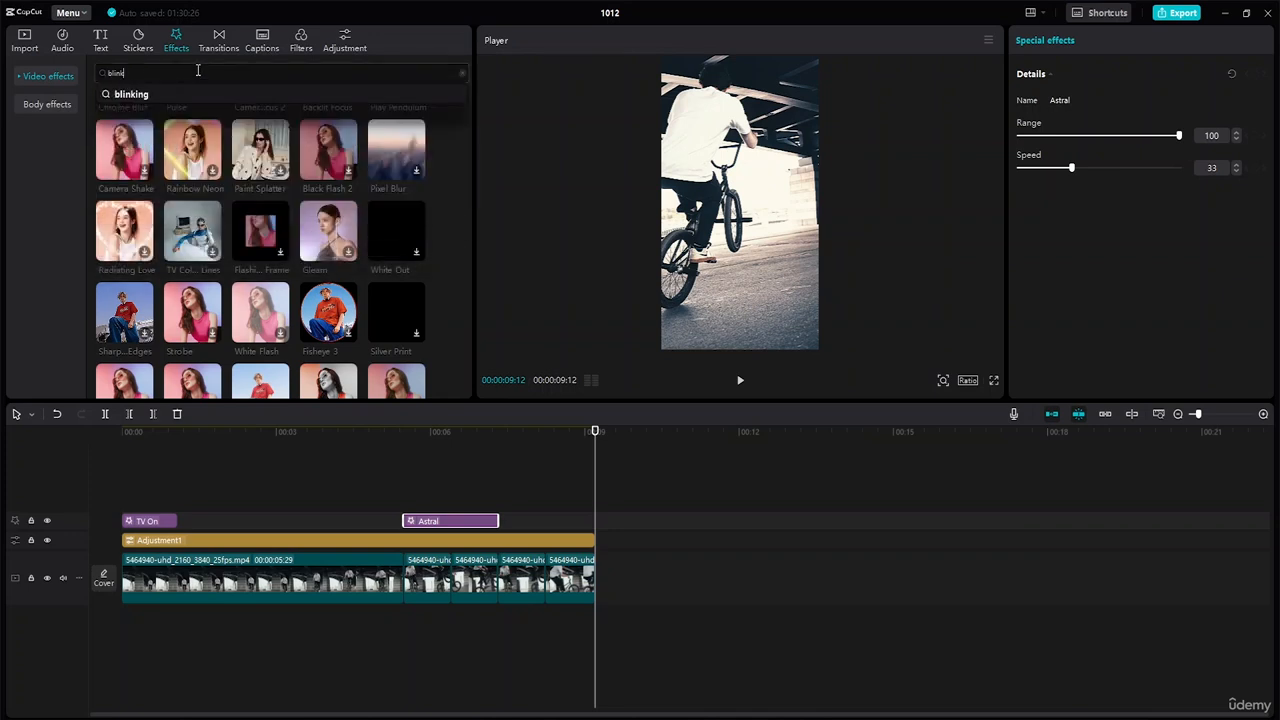
{"action": "key", "text": "Return"}
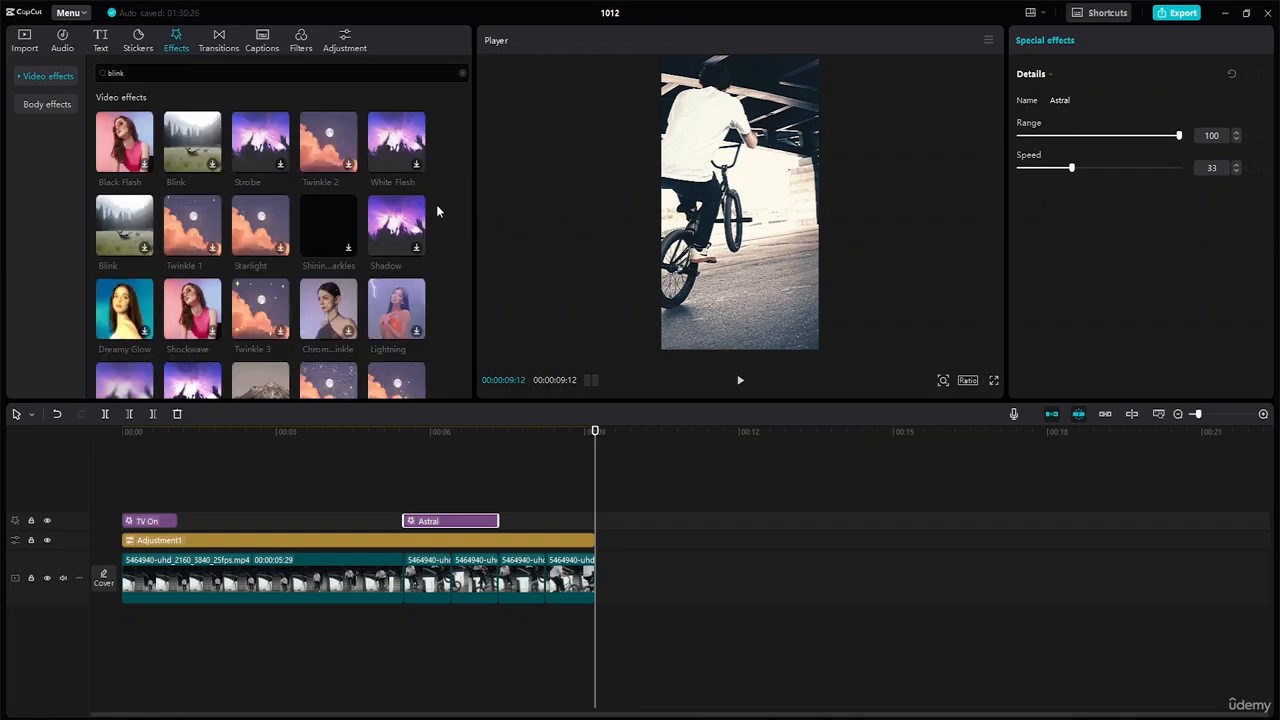
{"action": "left_click", "coordinate": [142, 161]}
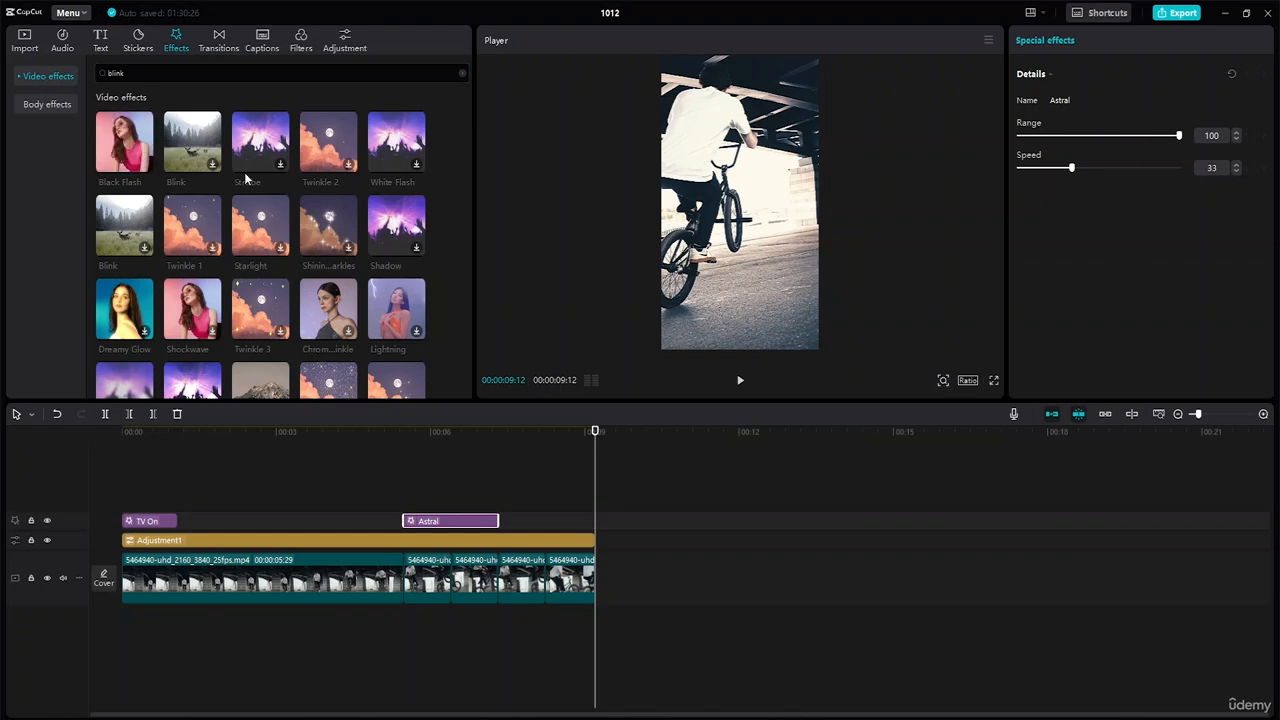
{"action": "left_click", "coordinate": [143, 162]}
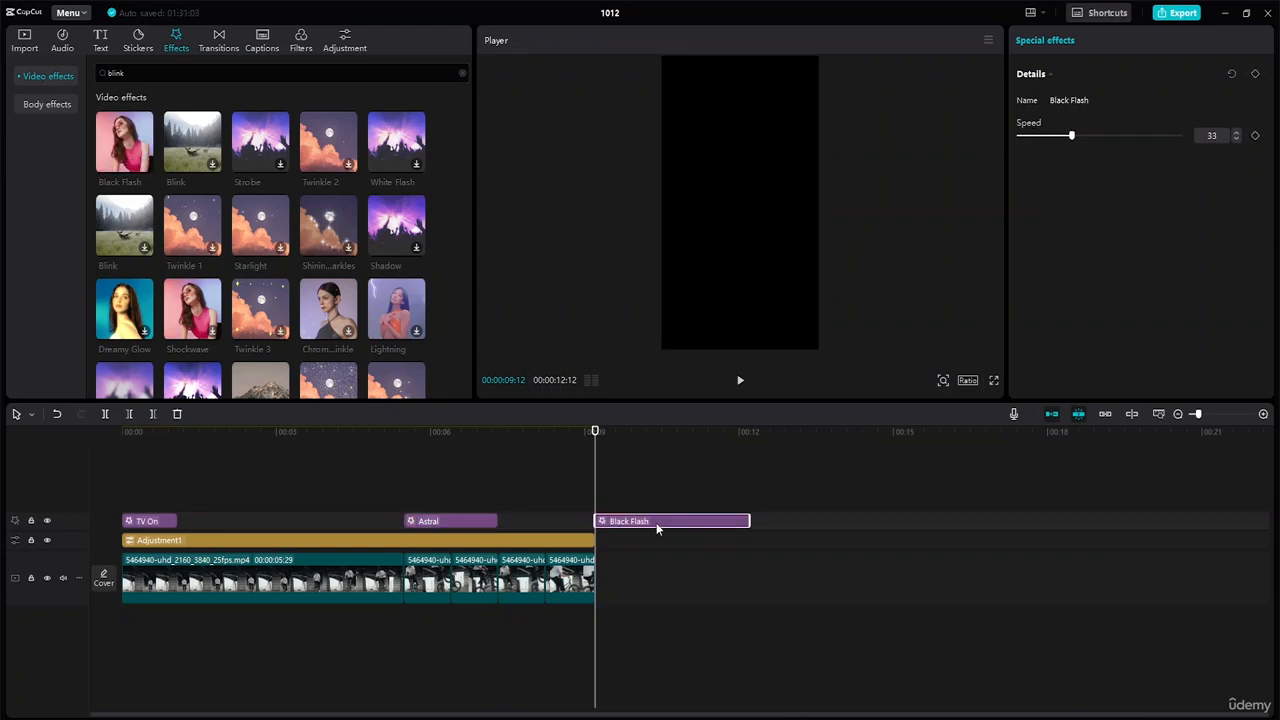
{"action": "left_click_drag", "start_coordinate": [657, 528], "coordinate": [463, 498]}
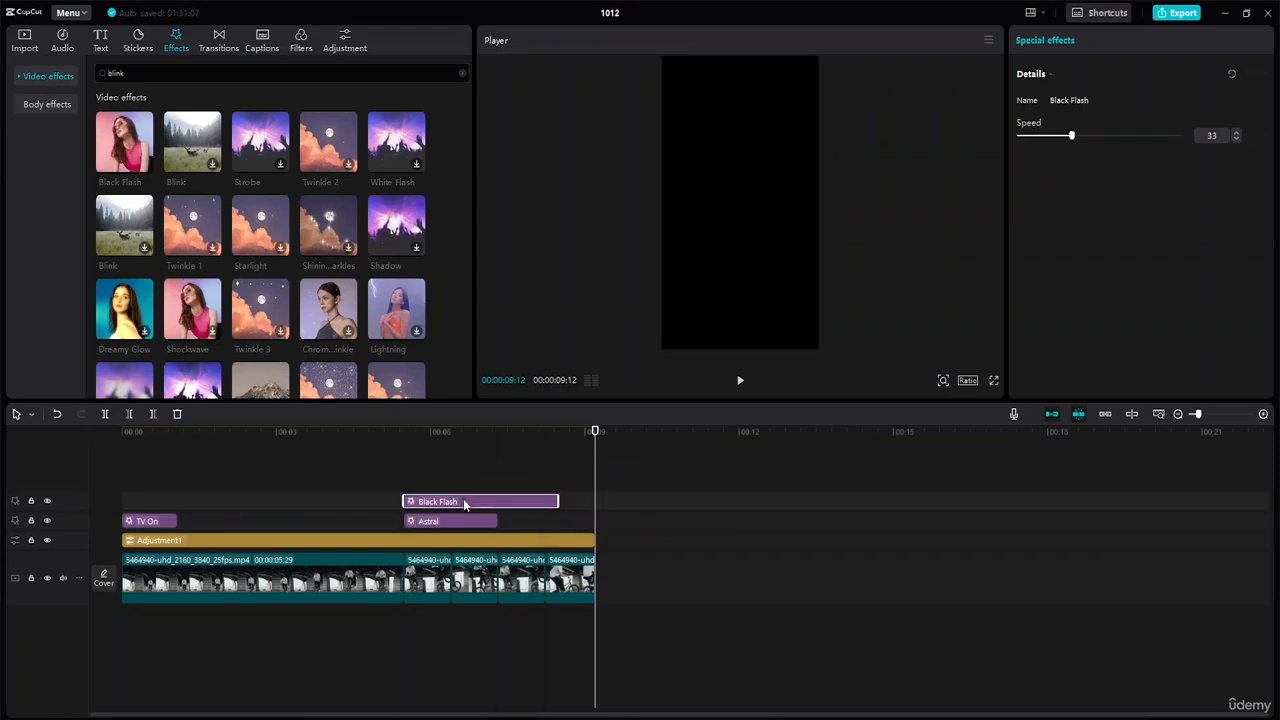
{"action": "left_click_drag", "start_coordinate": [561, 497], "coordinate": [551, 501]}
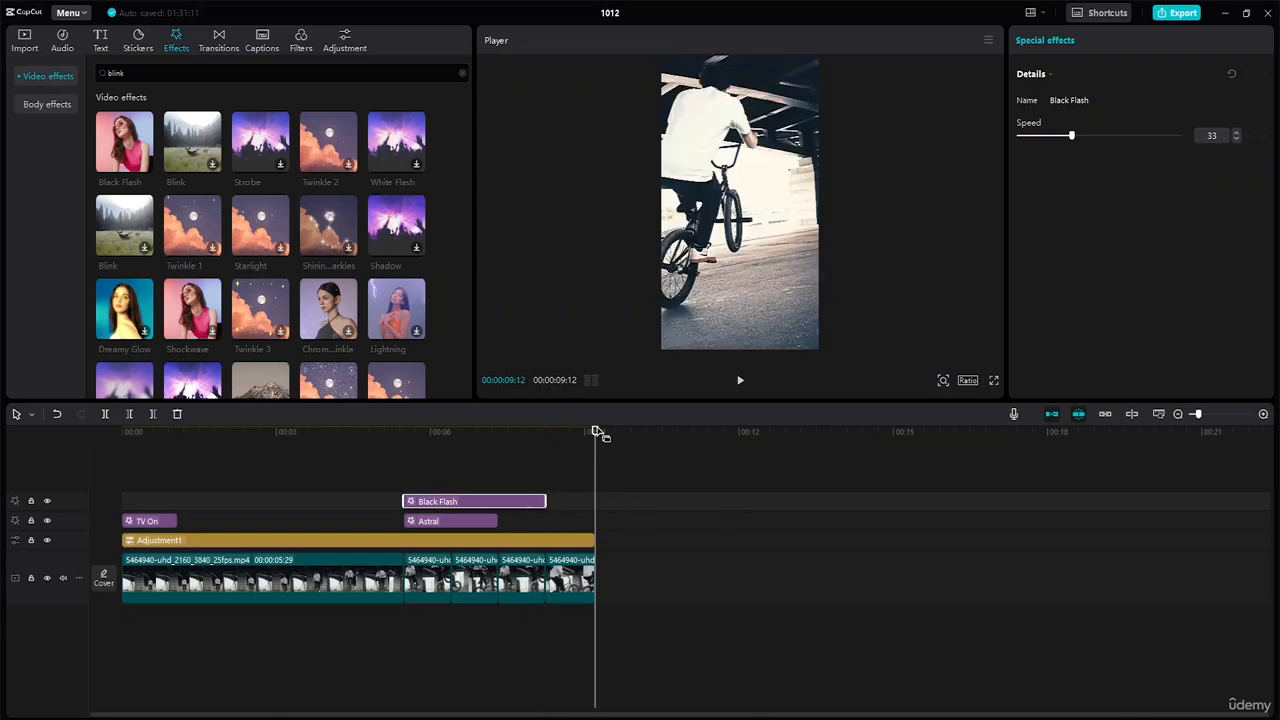
- Play back the effects and slightly lower the speed of Black Flash and the speed and range of Astral
{"action": "key", "text": "space"}
{"action": "left_click_drag", "start_coordinate": [1076, 137], "coordinate": [1061, 141]}
{"action": "left_click", "coordinate": [449, 520]}
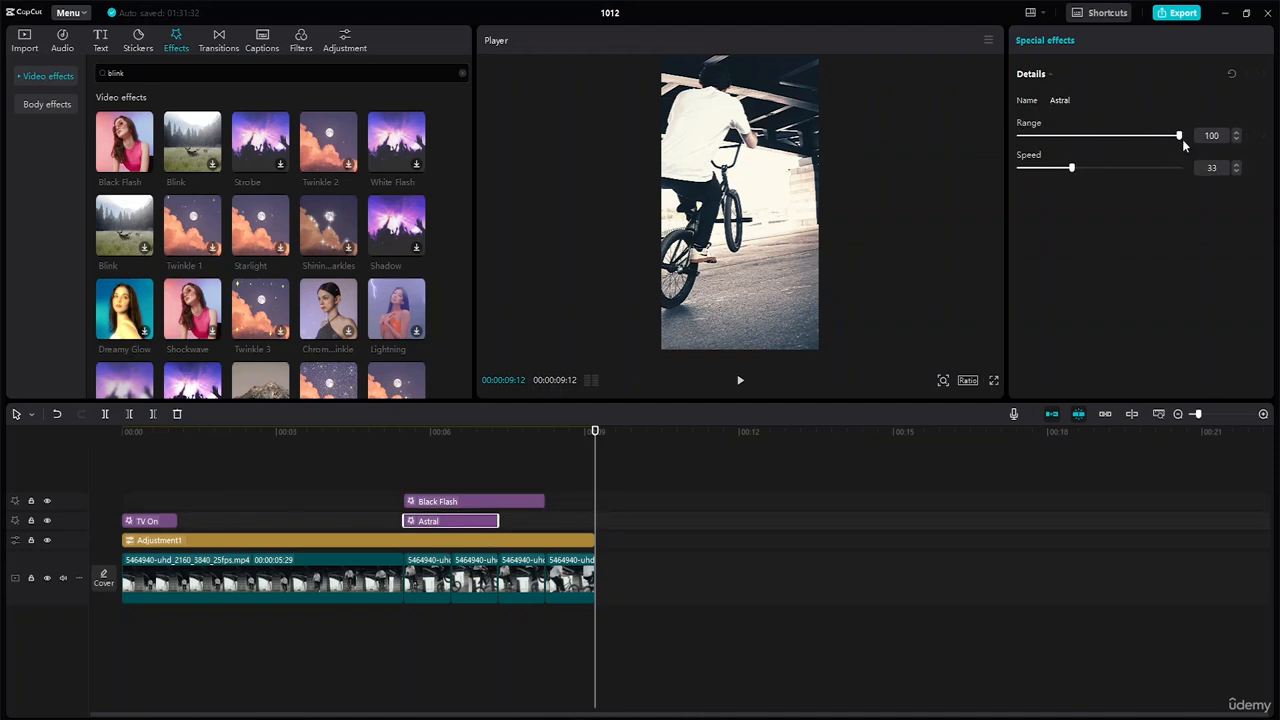
{"action": "left_click", "coordinate": [1077, 169]}
{"action": "left_click_drag", "start_coordinate": [1079, 169], "coordinate": [1066, 169]}
{"action": "left_click_drag", "start_coordinate": [1182, 136], "coordinate": [1163, 136]}
- Check the TV On effect's settings and play the whole edit from the start
{"action": "left_click", "coordinate": [171, 521]}
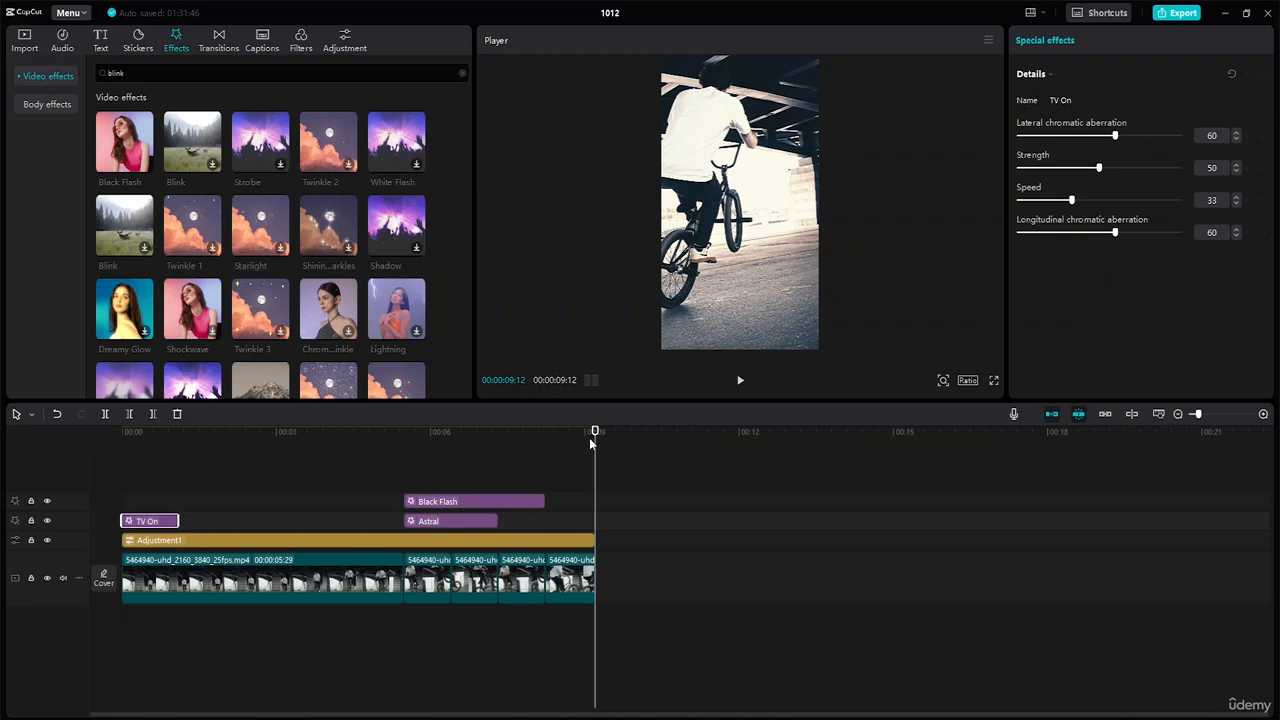
{"action": "left_click_drag", "start_coordinate": [594, 432], "coordinate": [3, 429]}
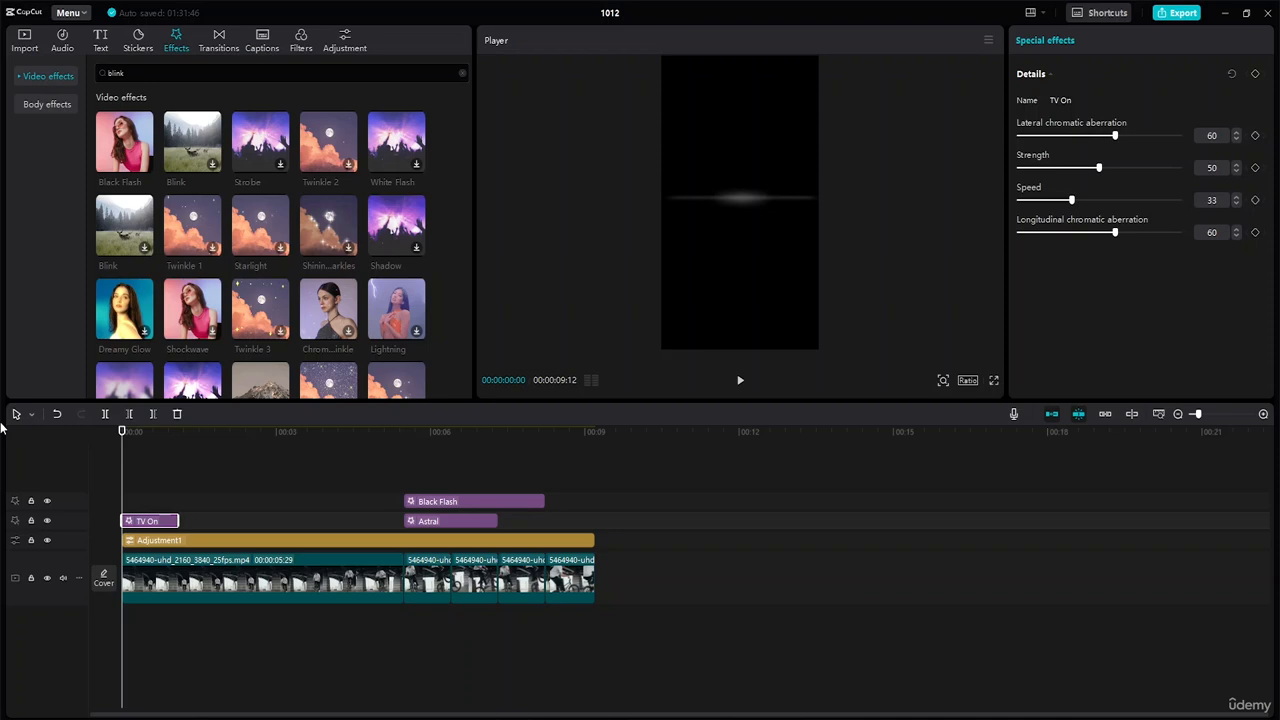
{"action": "key", "text": "space"}
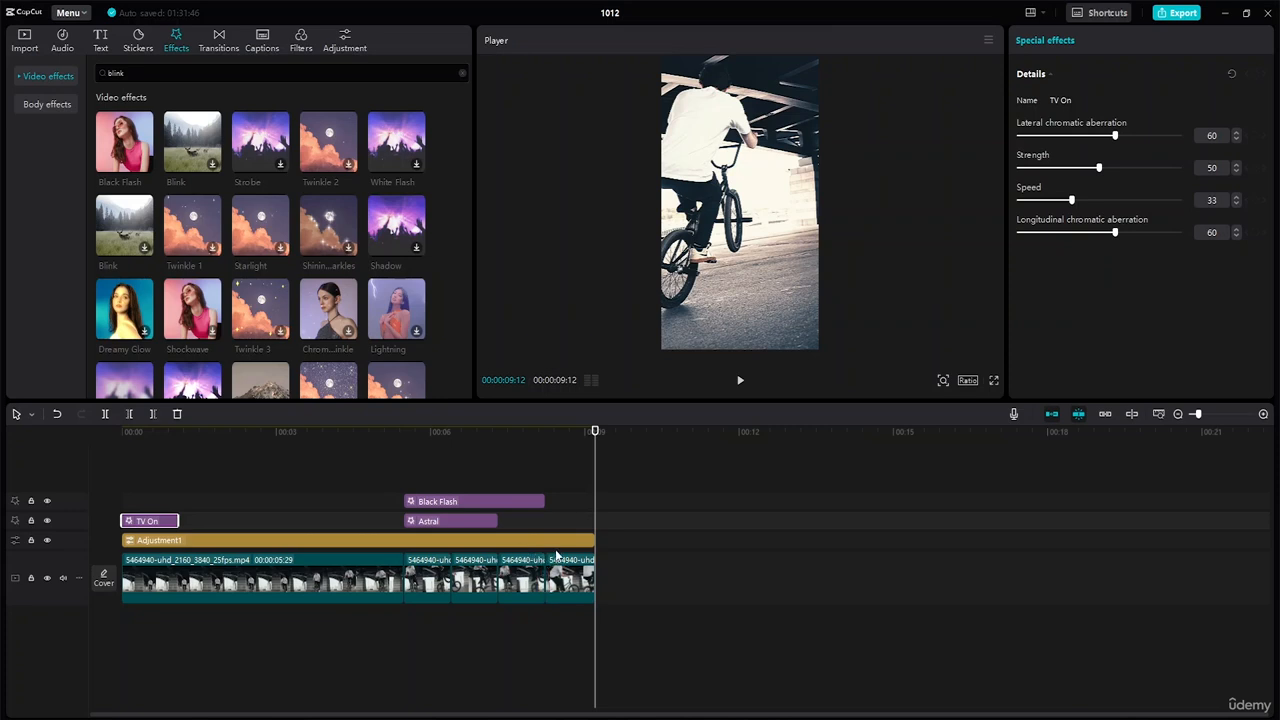
- Examine the available text templates, the Trending and Basic text effects, and the auto and local caption options
{"action": "left_click", "coordinate": [100, 40]}
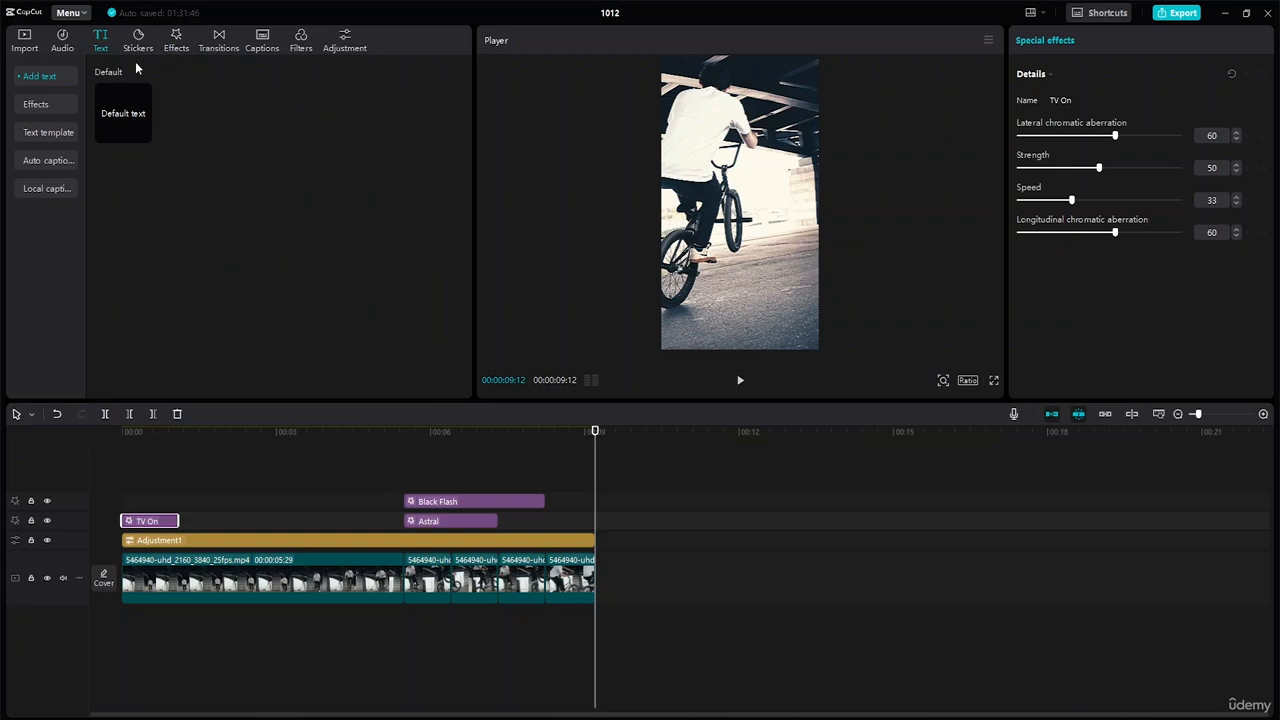
{"action": "mouse_move", "coordinate": [143, 134]}
{"action": "left_click", "coordinate": [298, 513]}
{"action": "left_click", "coordinate": [50, 132]}
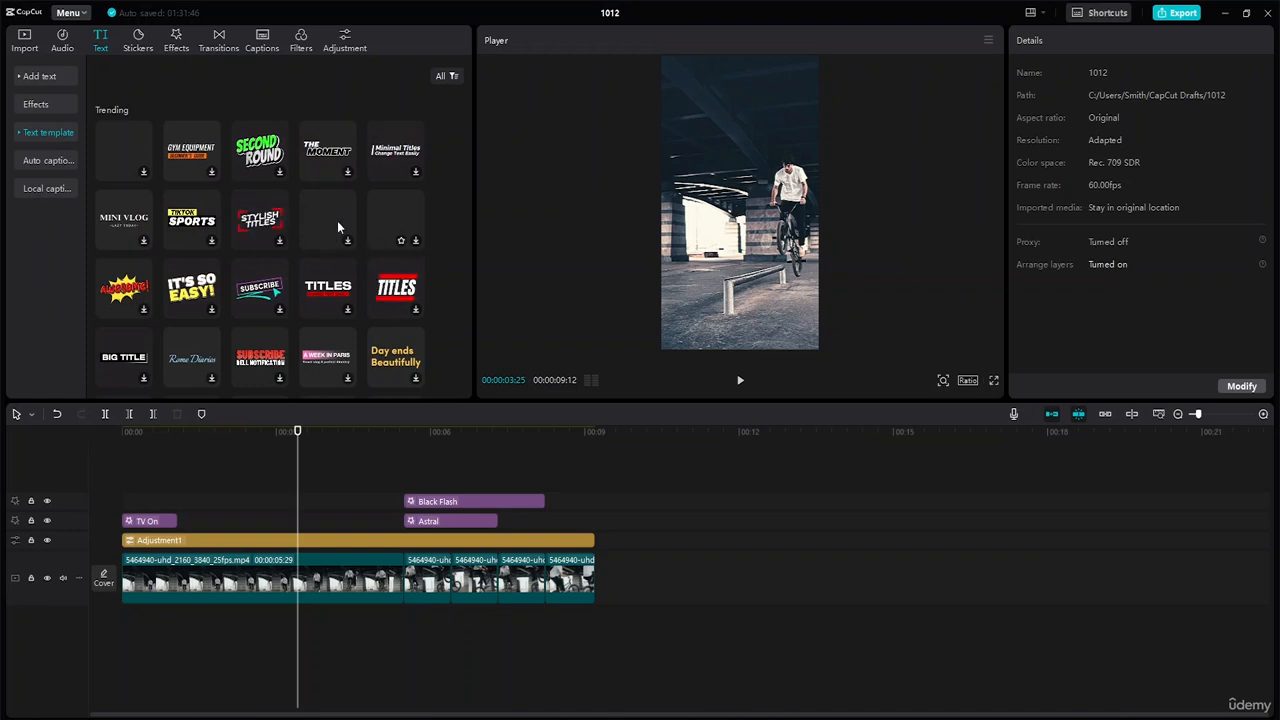
{"action": "left_click", "coordinate": [40, 106]}
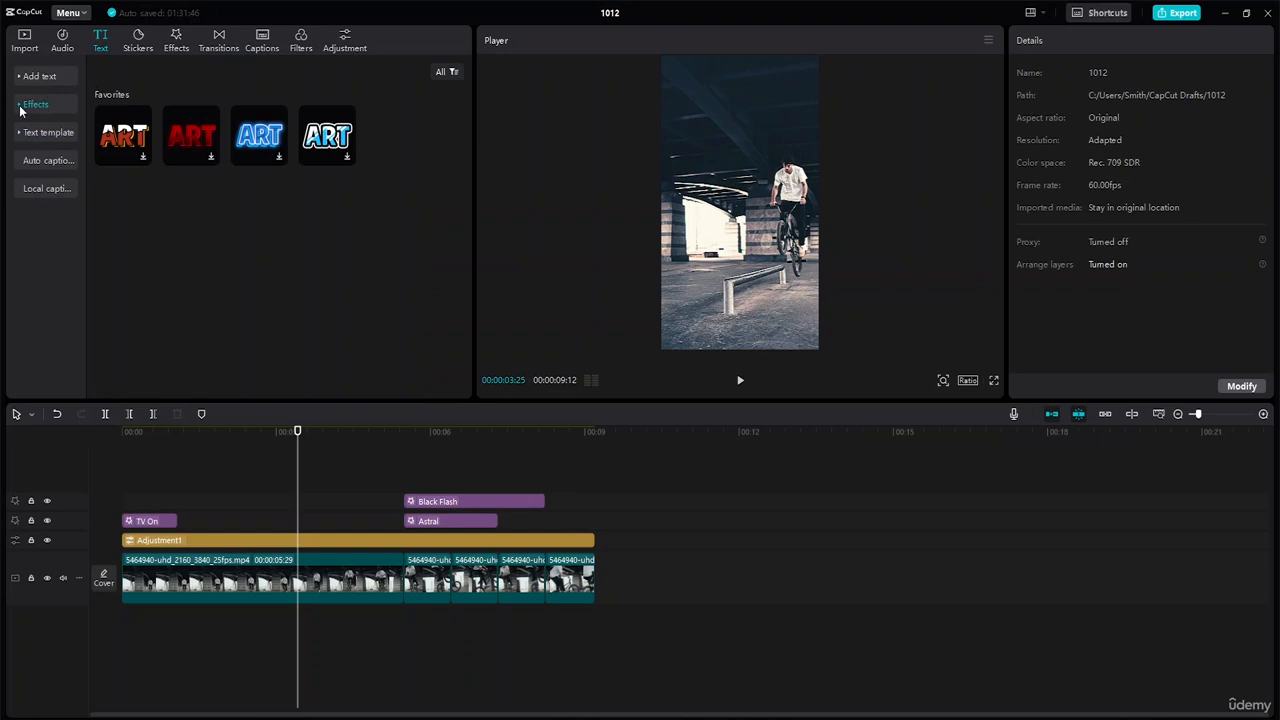
{"action": "left_click", "coordinate": [19, 106]}
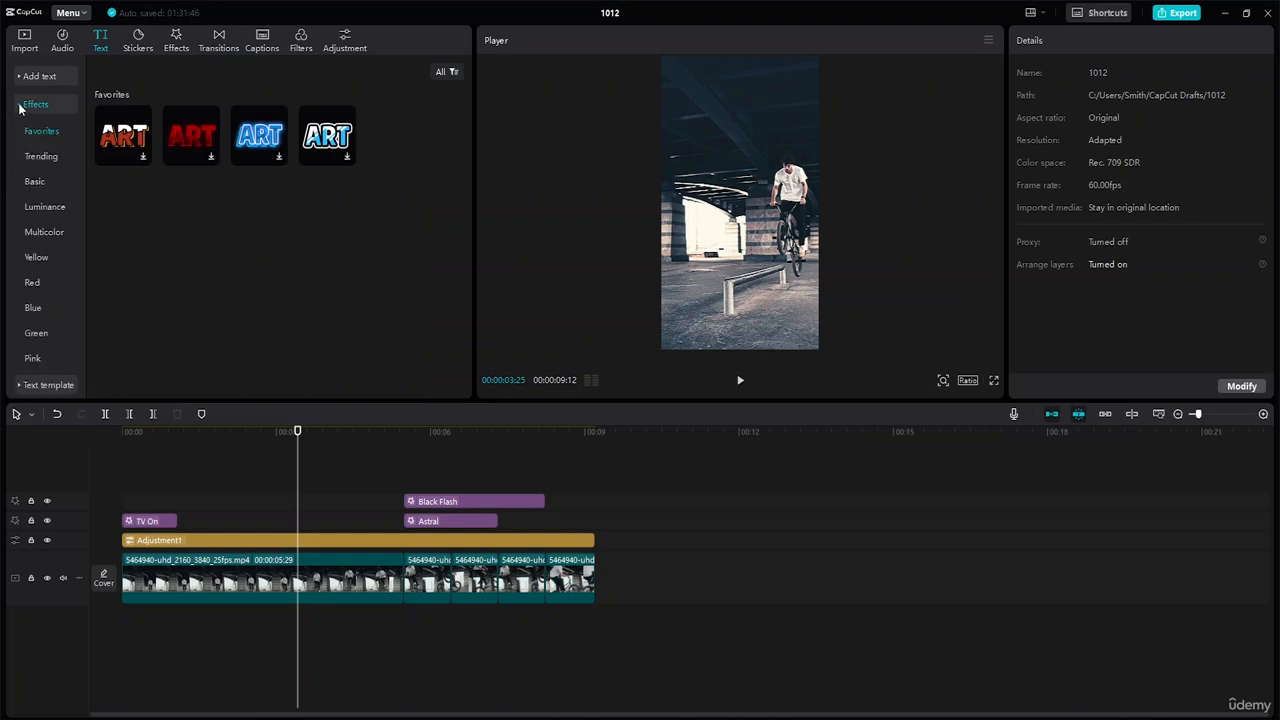
{"action": "left_click", "coordinate": [55, 158]}
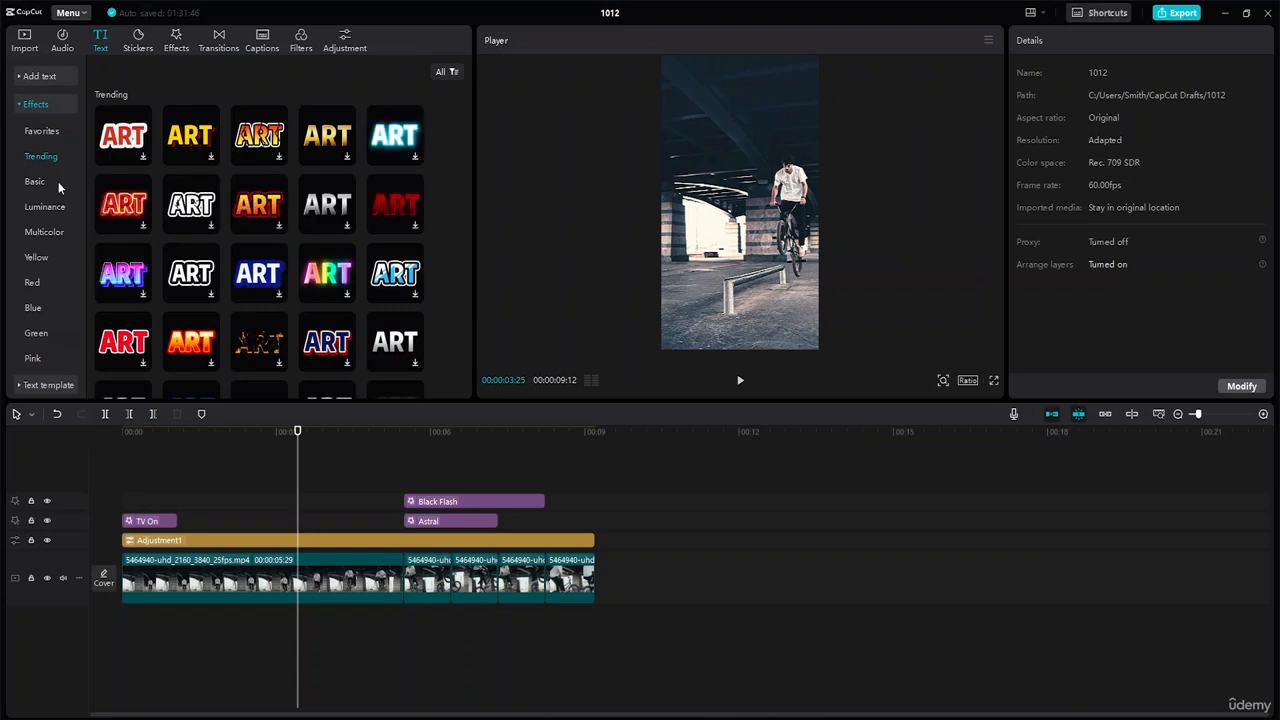
{"action": "left_click", "coordinate": [39, 183]}
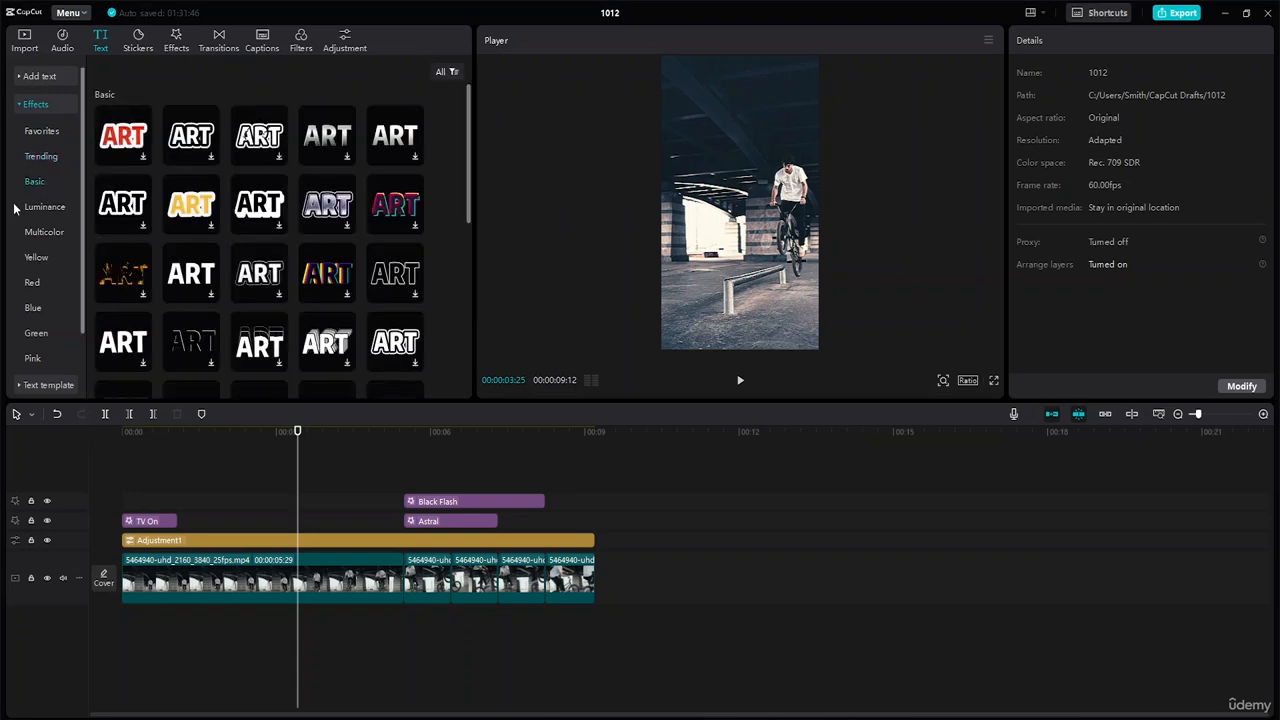
{"action": "left_click", "coordinate": [35, 104]}
{"action": "left_click", "coordinate": [47, 161]}
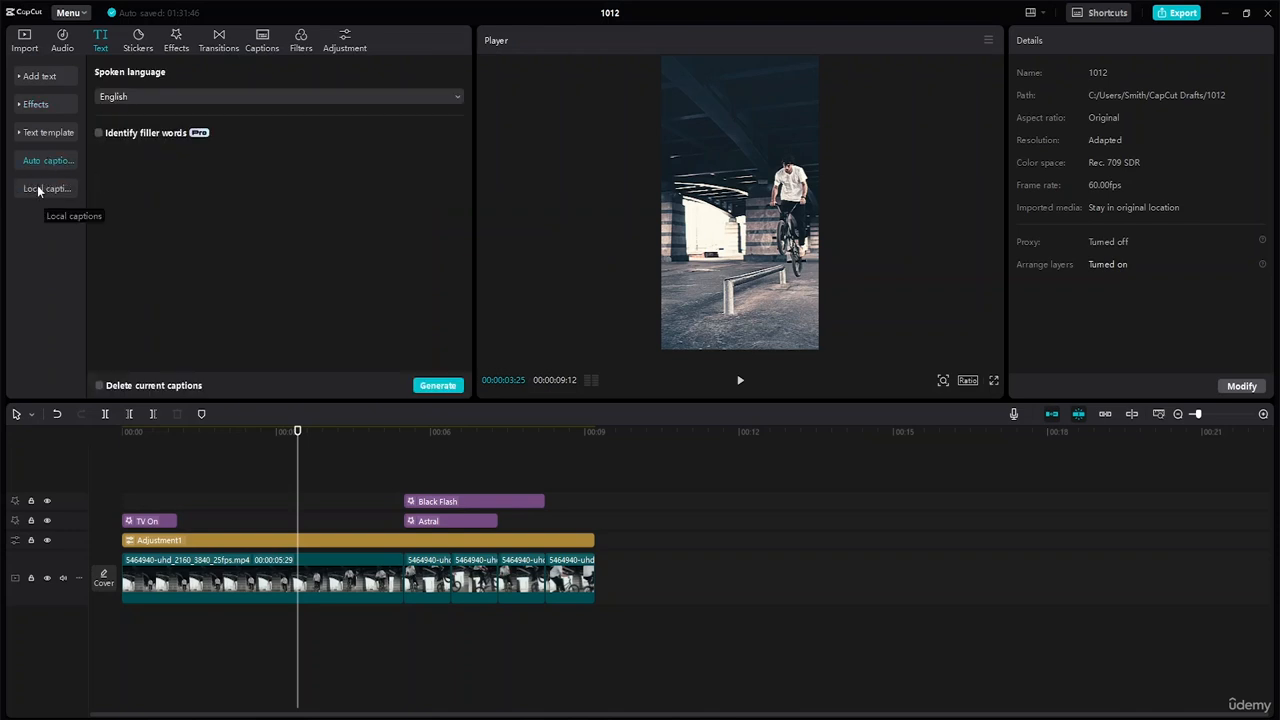
{"action": "left_click", "coordinate": [41, 190]}
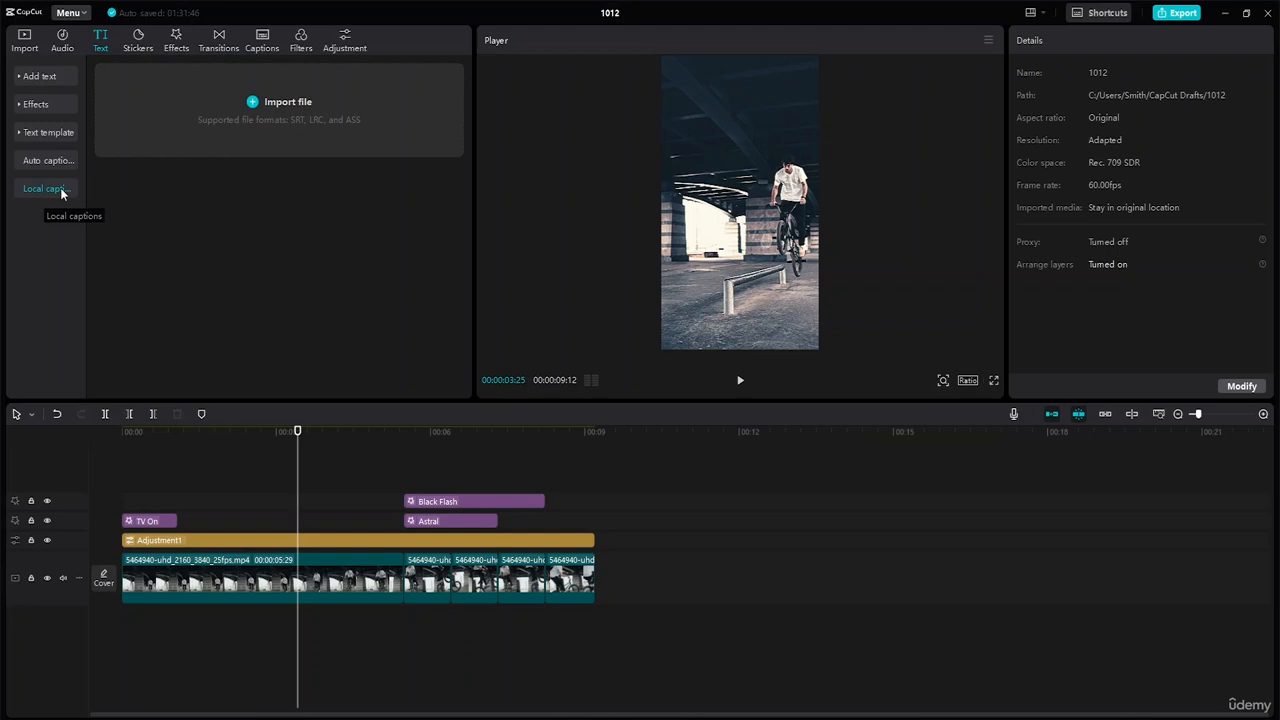
- Add a default text clip above the effects and move it to start about 0.4 seconds into the video
{"action": "left_click", "coordinate": [42, 77]}
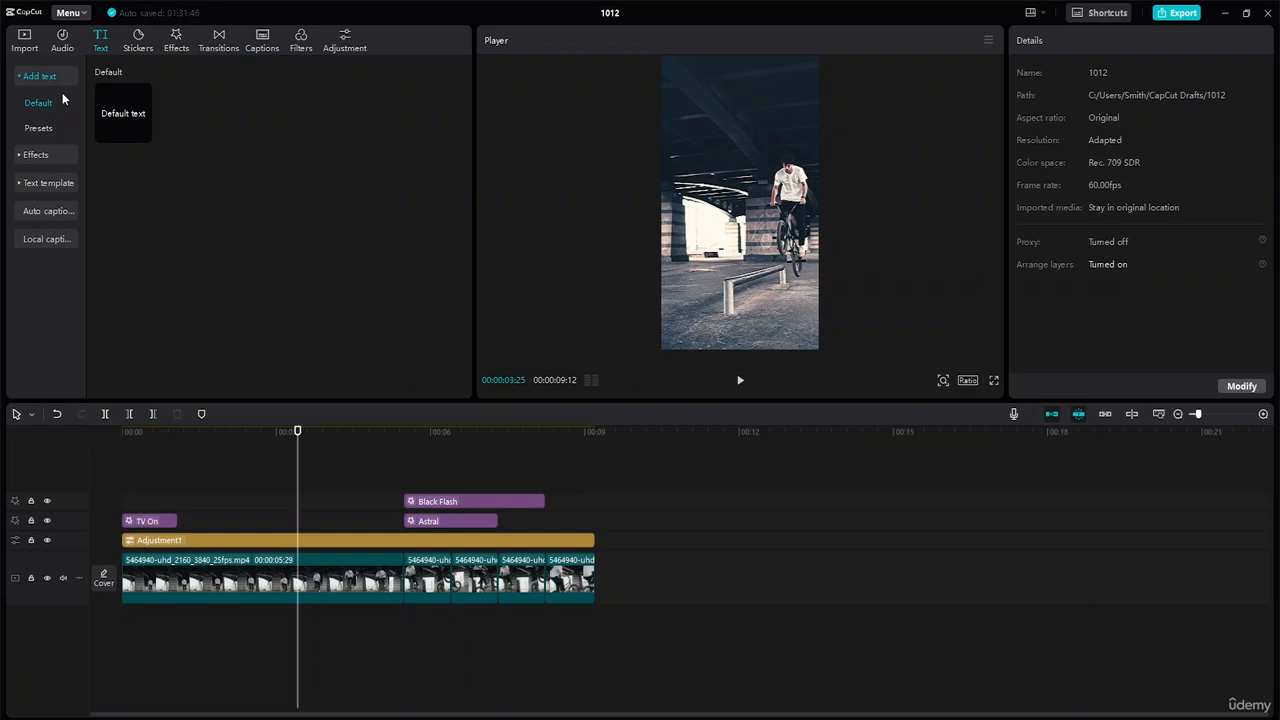
{"action": "left_click", "coordinate": [144, 134]}
{"action": "left_click", "coordinate": [327, 487]}
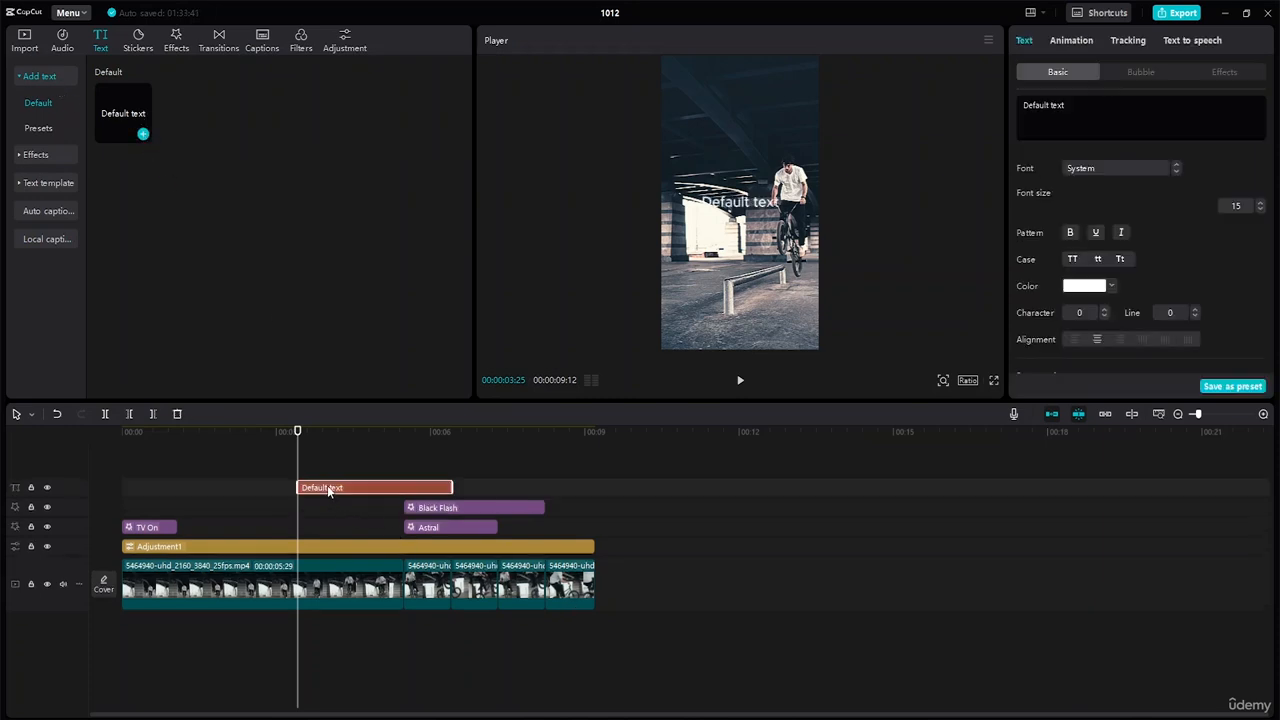
{"action": "left_click_drag", "start_coordinate": [327, 487], "coordinate": [194, 488]}
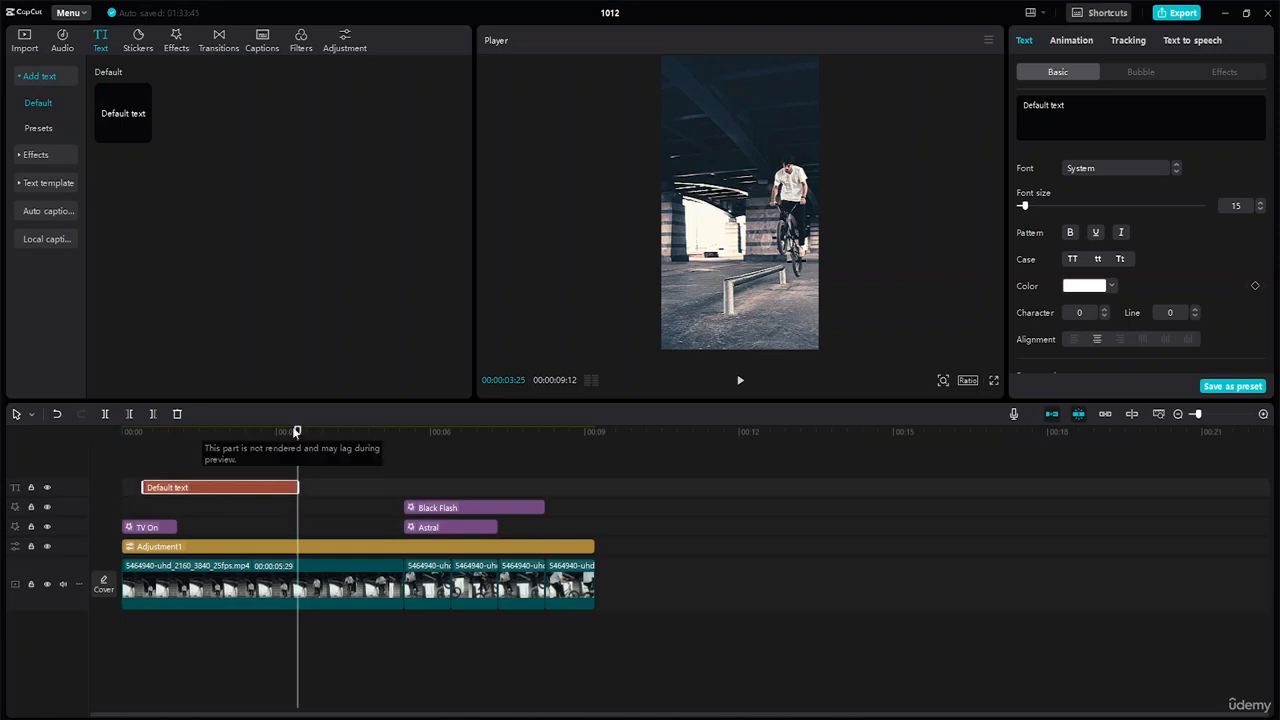
- Play the opening from the start and shift the text clip to begin at about 0.7 seconds
{"action": "left_click_drag", "start_coordinate": [297, 431], "coordinate": [45, 431]}
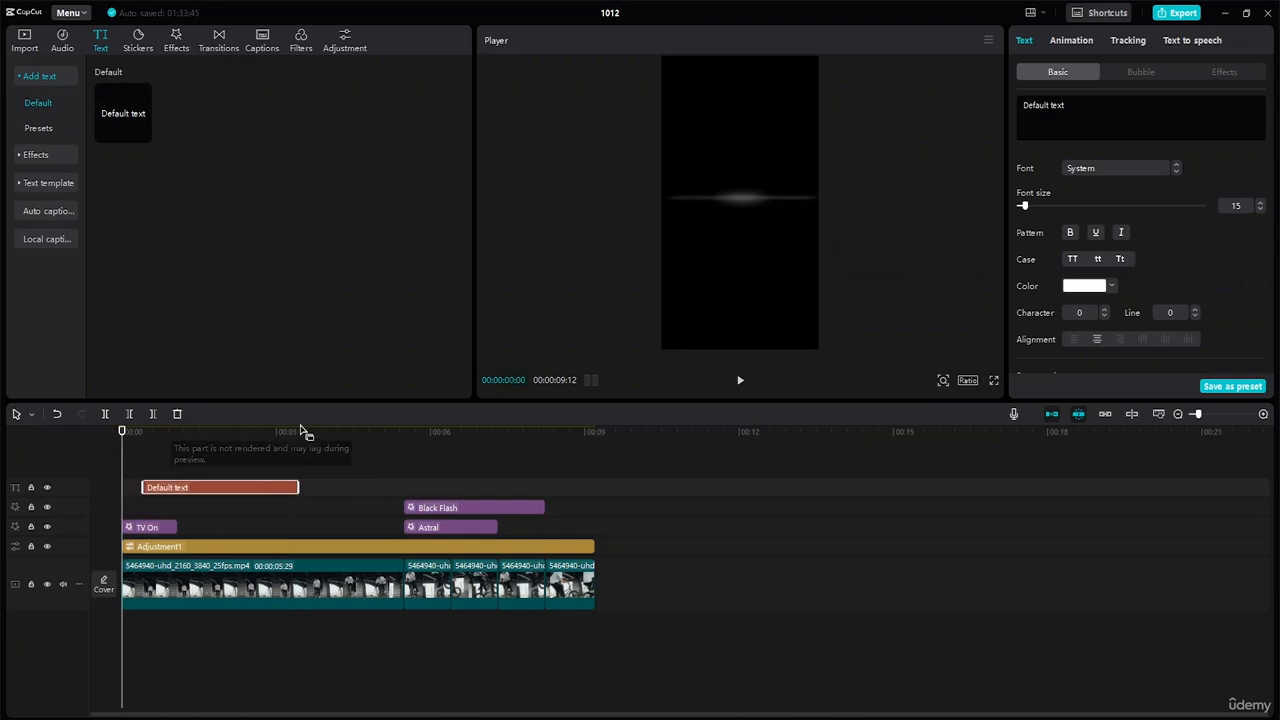
{"action": "key", "text": "space"}
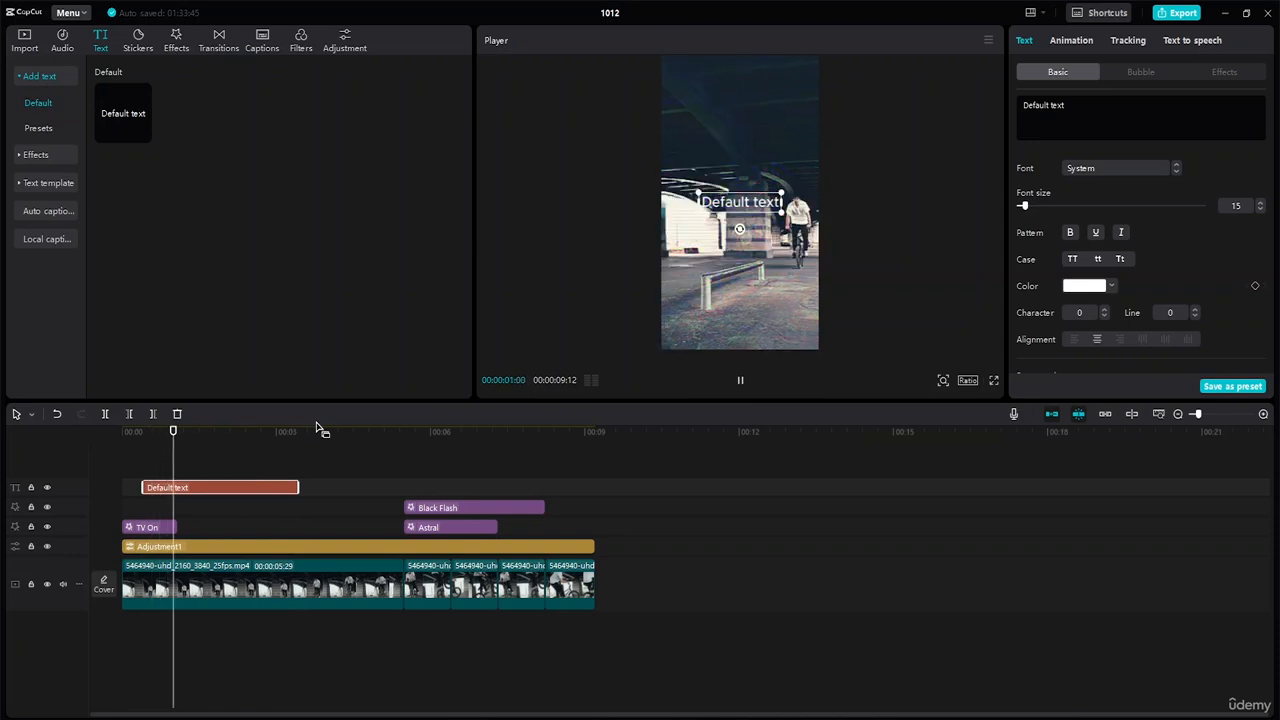
{"action": "key", "text": "space"}
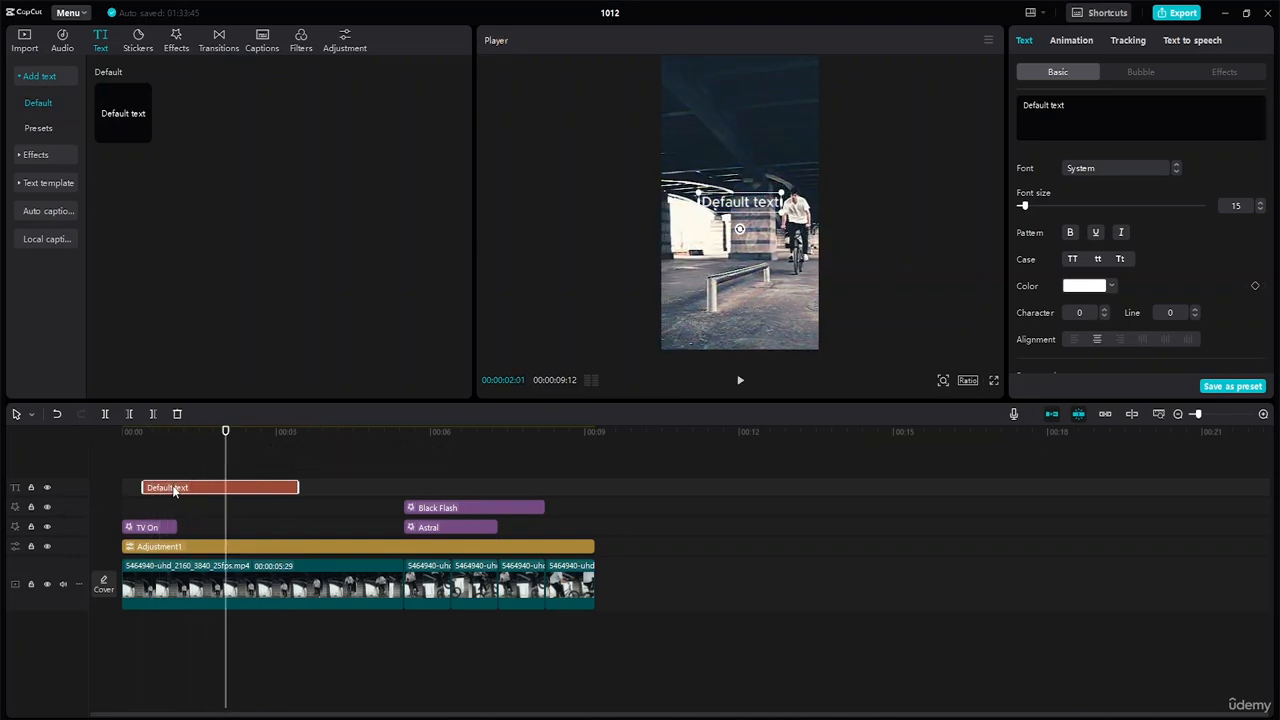
{"action": "left_click_drag", "start_coordinate": [175, 488], "coordinate": [191, 487]}
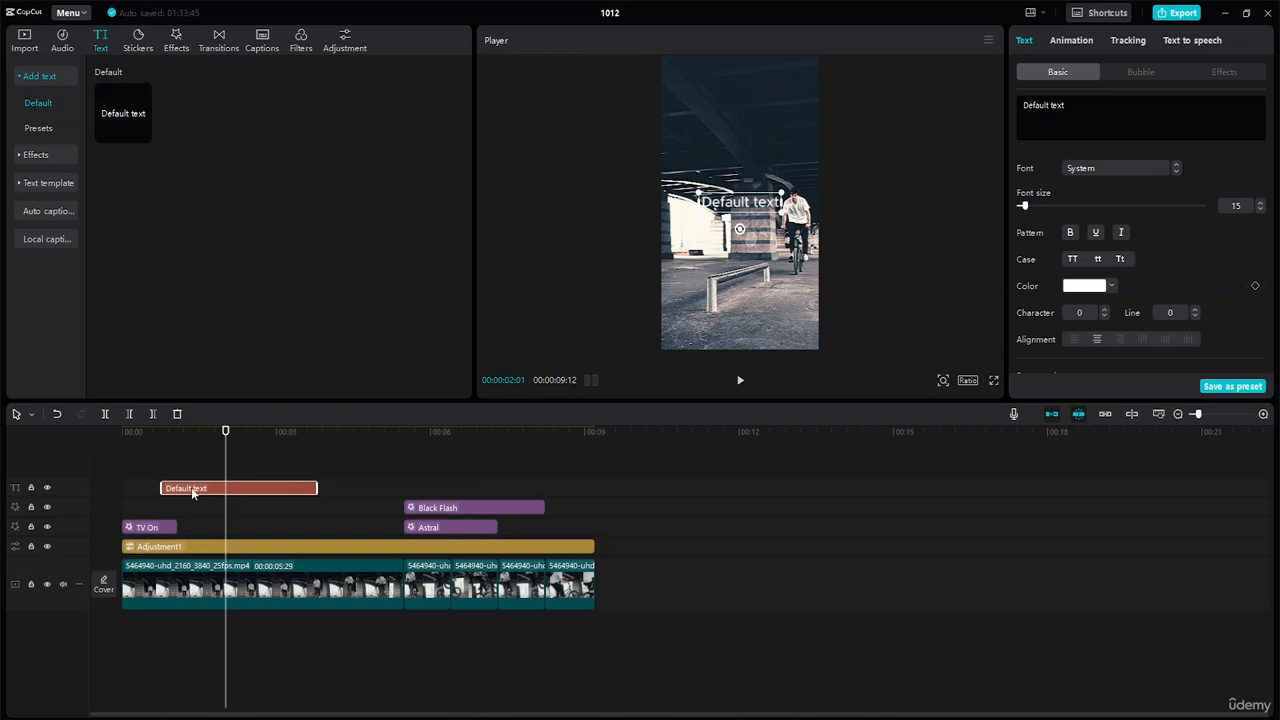
- Extend the text clip to end at about 4.1 seconds and clear its default wording
{"action": "mouse_move", "coordinate": [316, 487]}
{"action": "left_mouse_down"}
{"action": "mouse_move", "coordinate": [366, 487]}
{"action": "mouse_move", "coordinate": [272, 480]}
{"action": "mouse_move", "coordinate": [357, 487]}
{"action": "mouse_move", "coordinate": [335, 487]}
{"action": "left_mouse_up"}
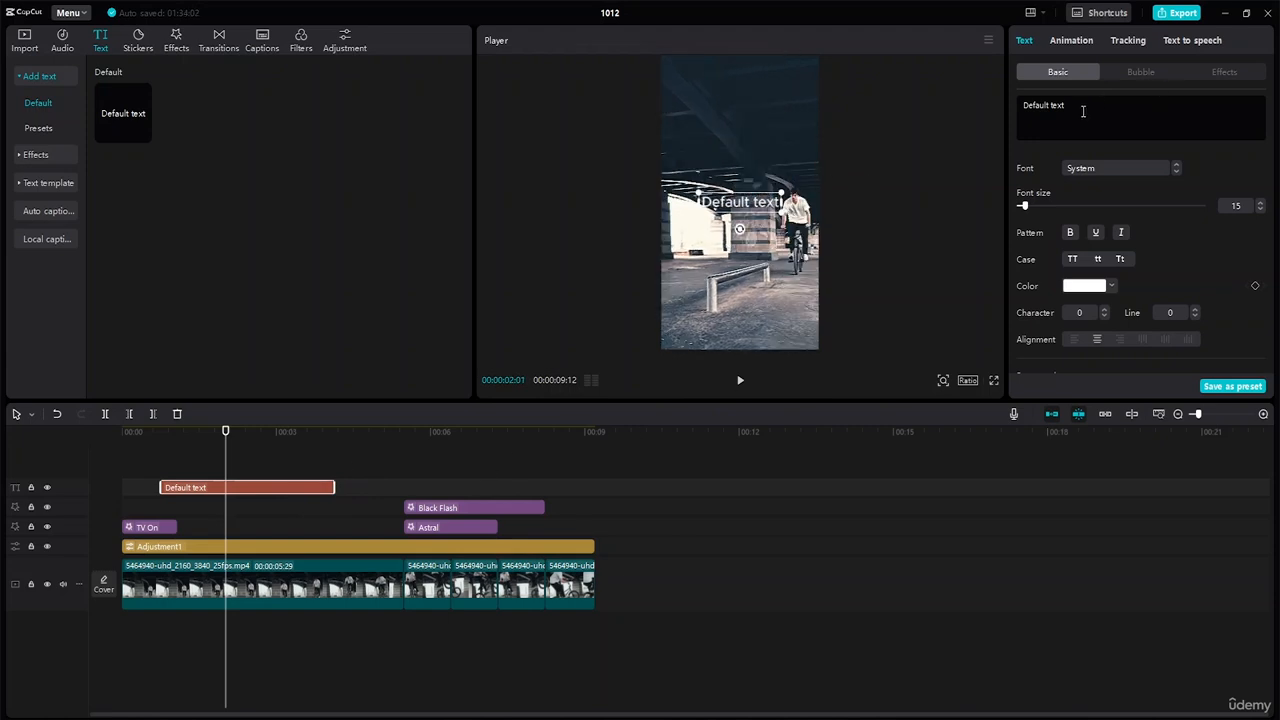
{"action": "left_click_drag", "start_coordinate": [1083, 108], "coordinate": [966, 111]}
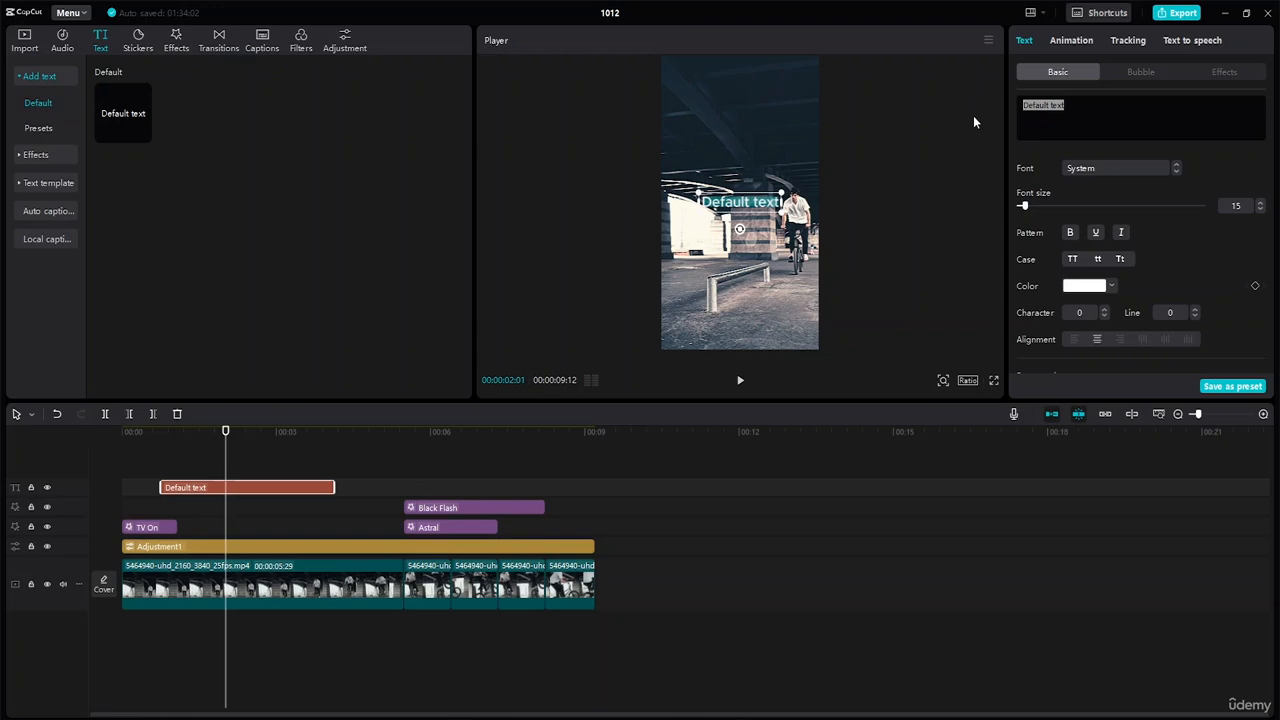
{"action": "key", "text": "BackSpace"}
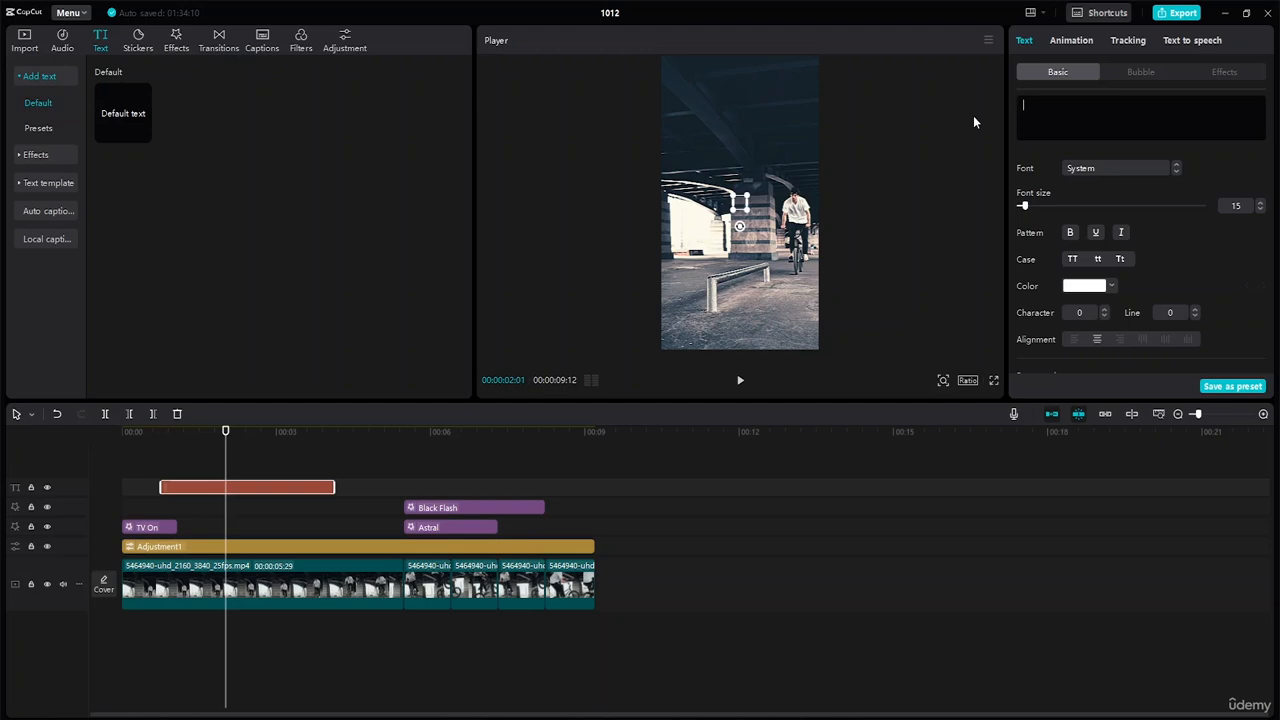
{"action": "type", "text": "c"}
{"action": "key", "text": "BackSpace"}
{"action": "type", "text": "CYC"}
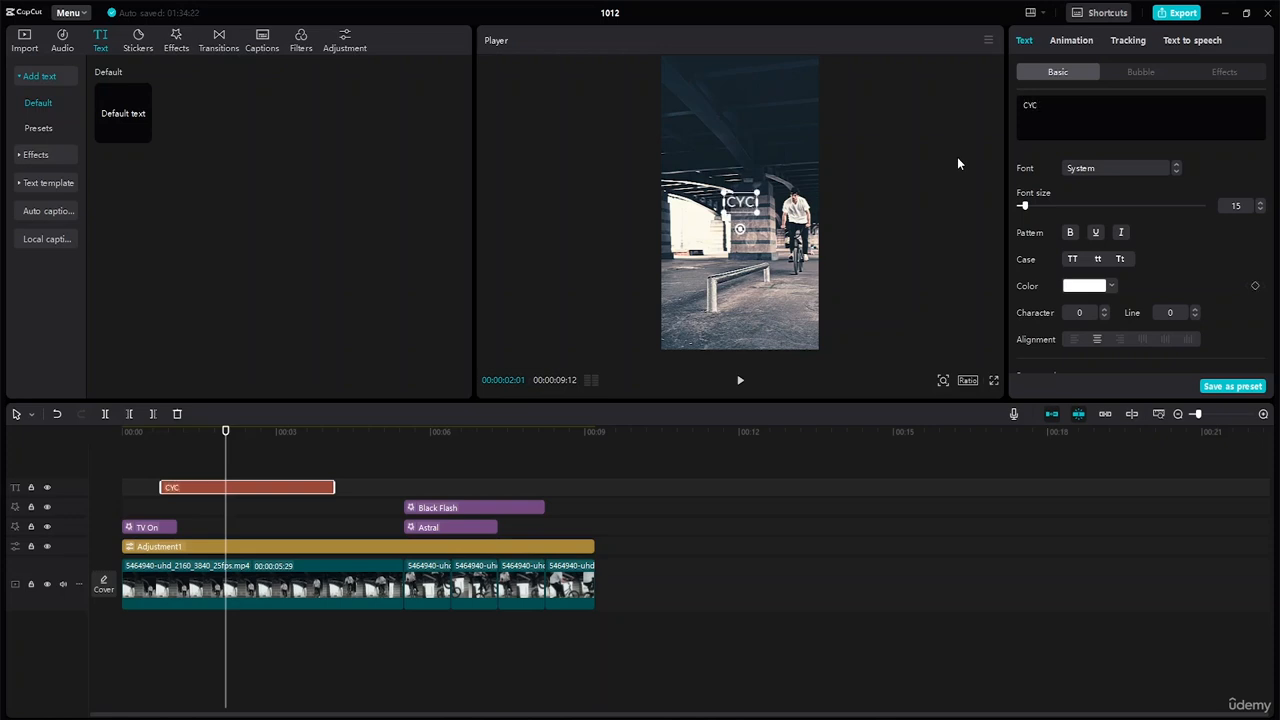
{"action": "key", "text": "BackSpace"}
{"action": "key", "text": "BackSpace"}
{"action": "key", "text": "BackSpace"}
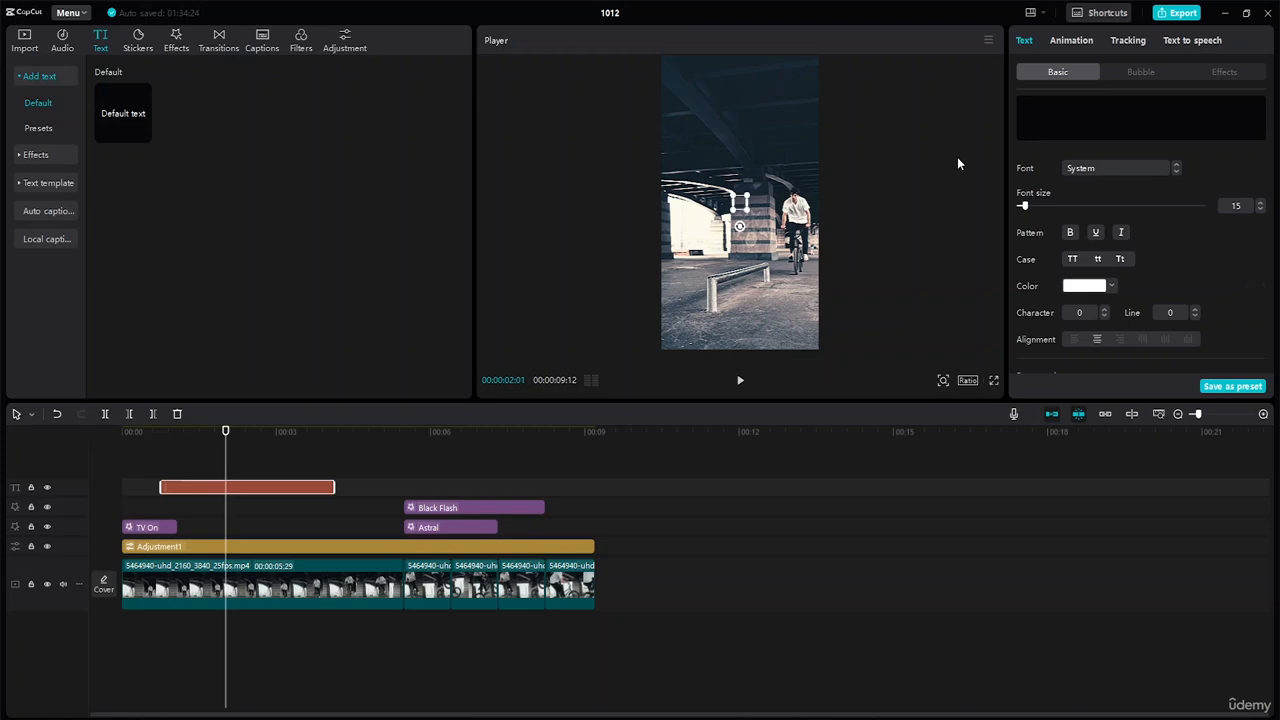
- Enter the title text "CYCLING IS" with "FUN" on a second line
{"action": "type", "text": "CYCLI"}
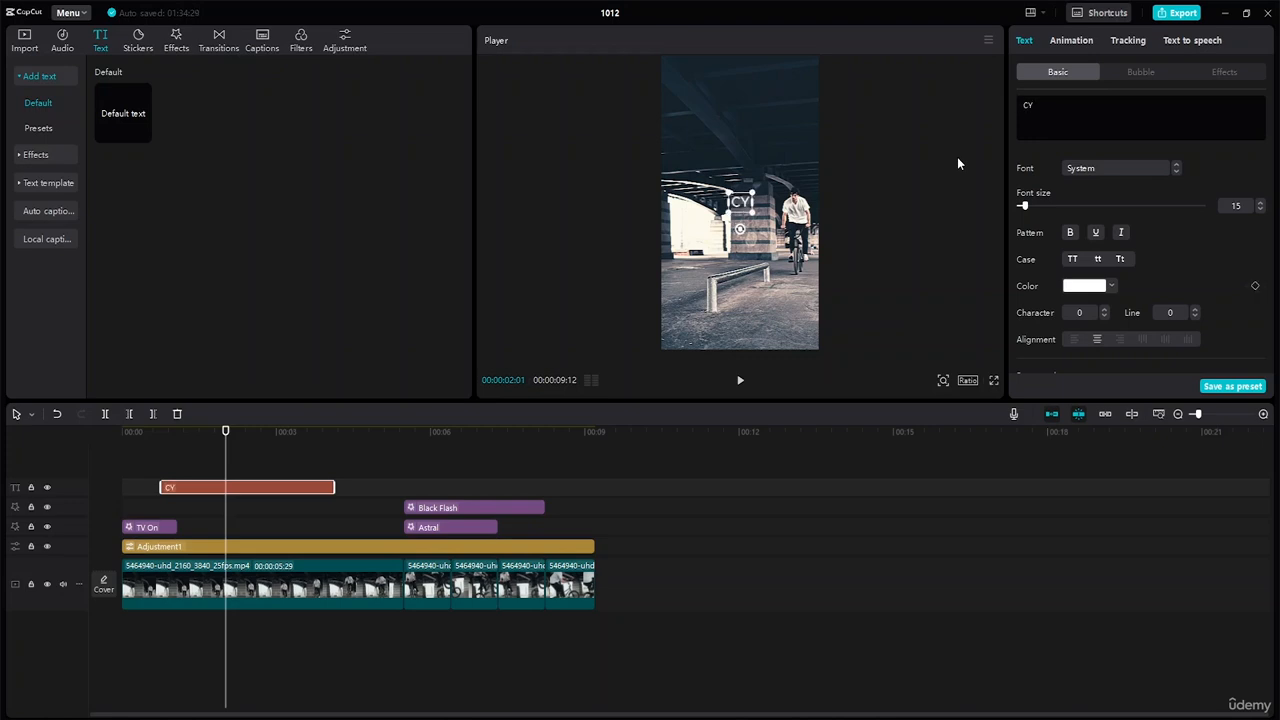
{"action": "type", "text": "G"}
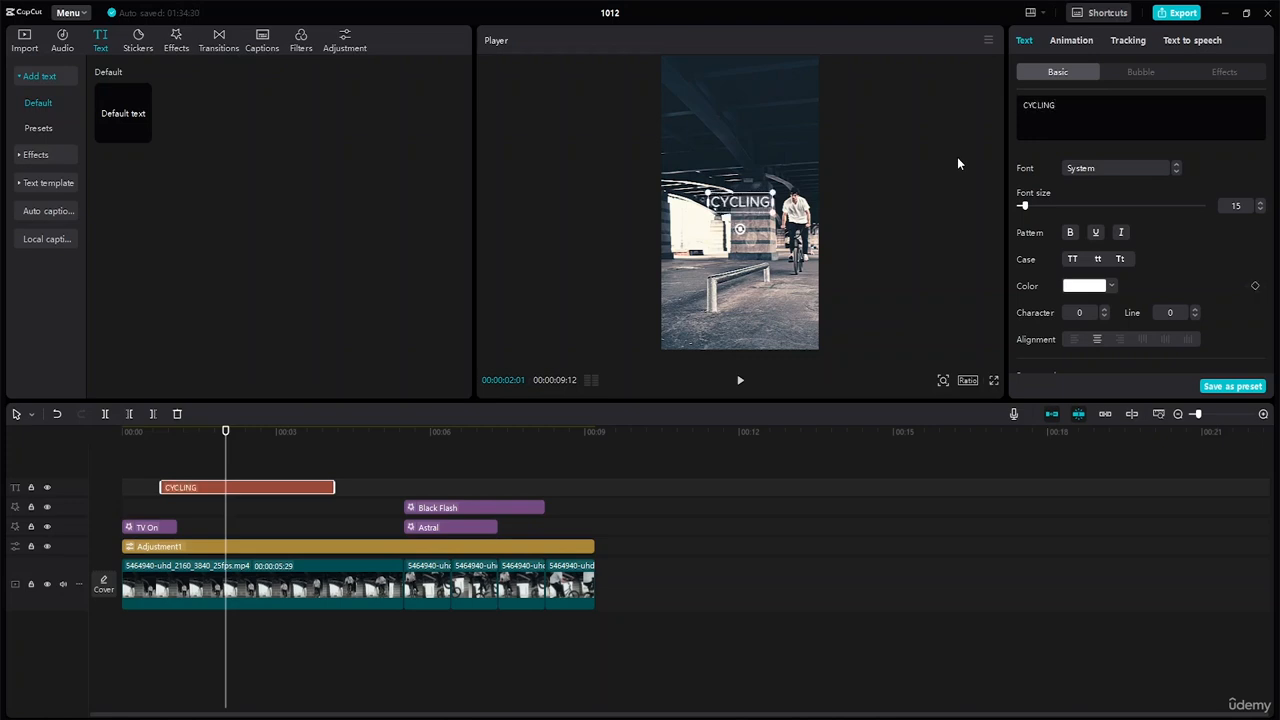
{"action": "type", "text": " IN"}
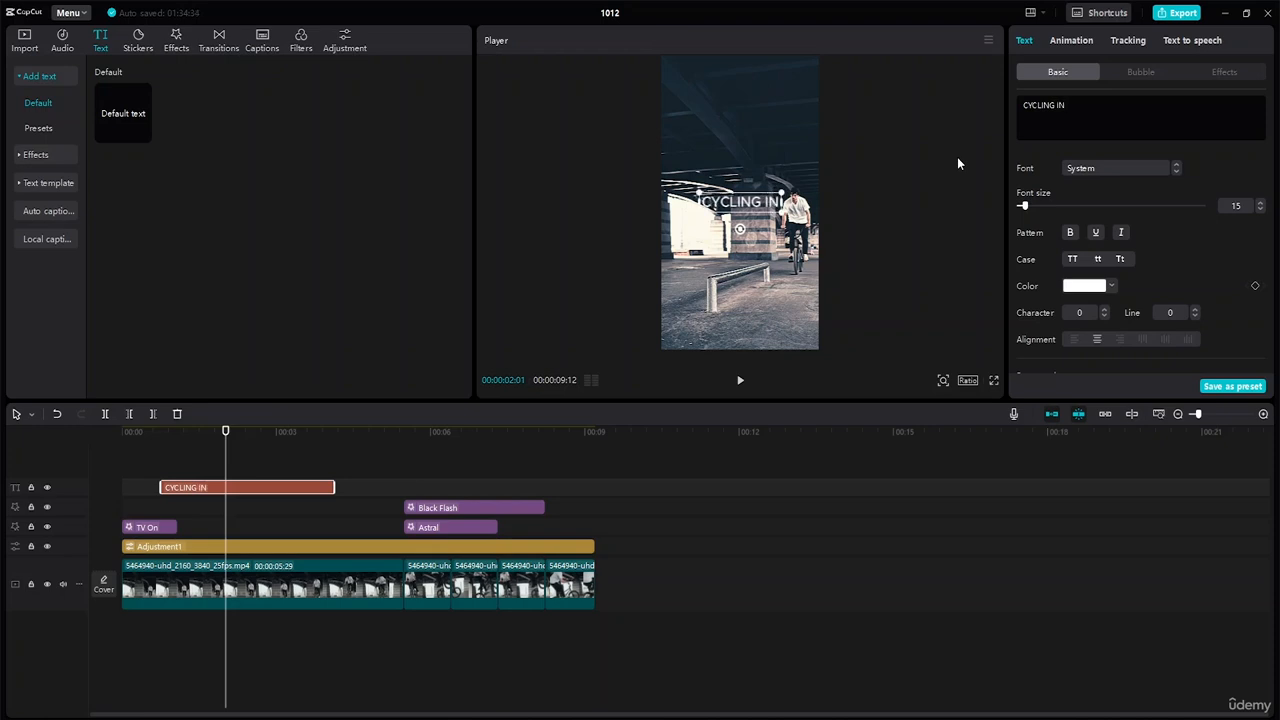
{"action": "key", "text": "BackSpace"}
{"action": "type", "text": "S"}
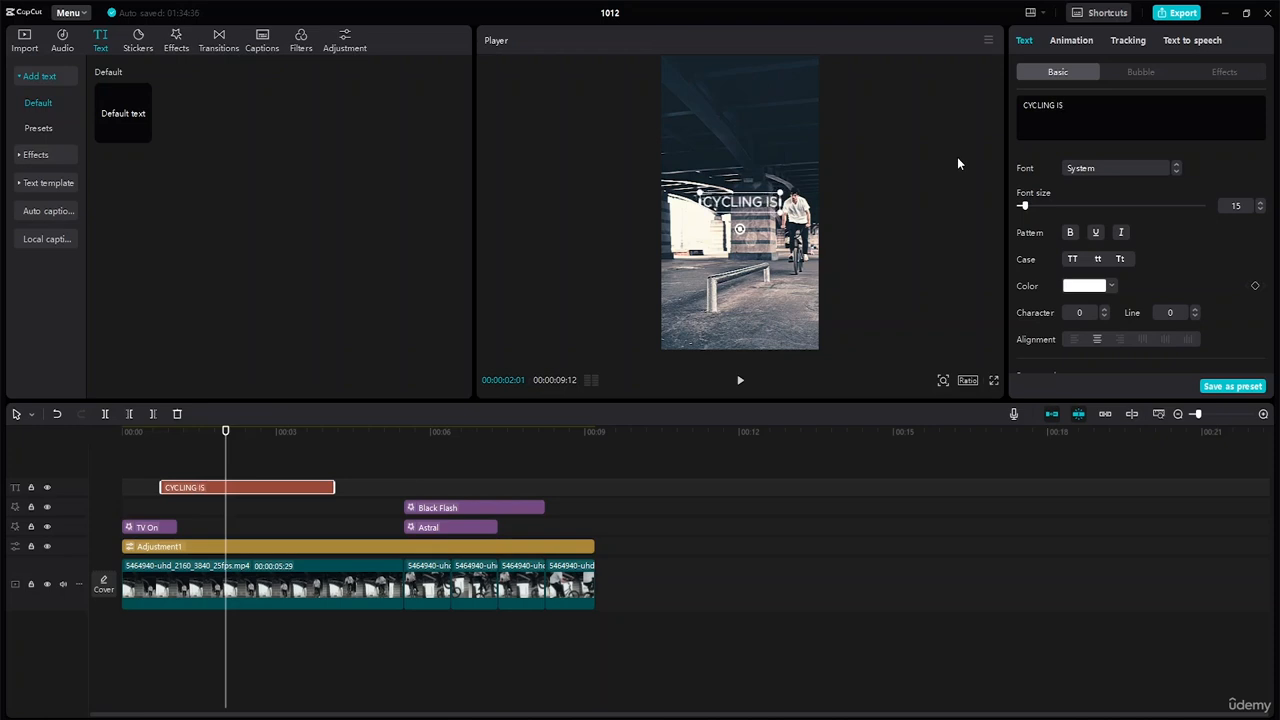
{"action": "key", "text": "Return"}
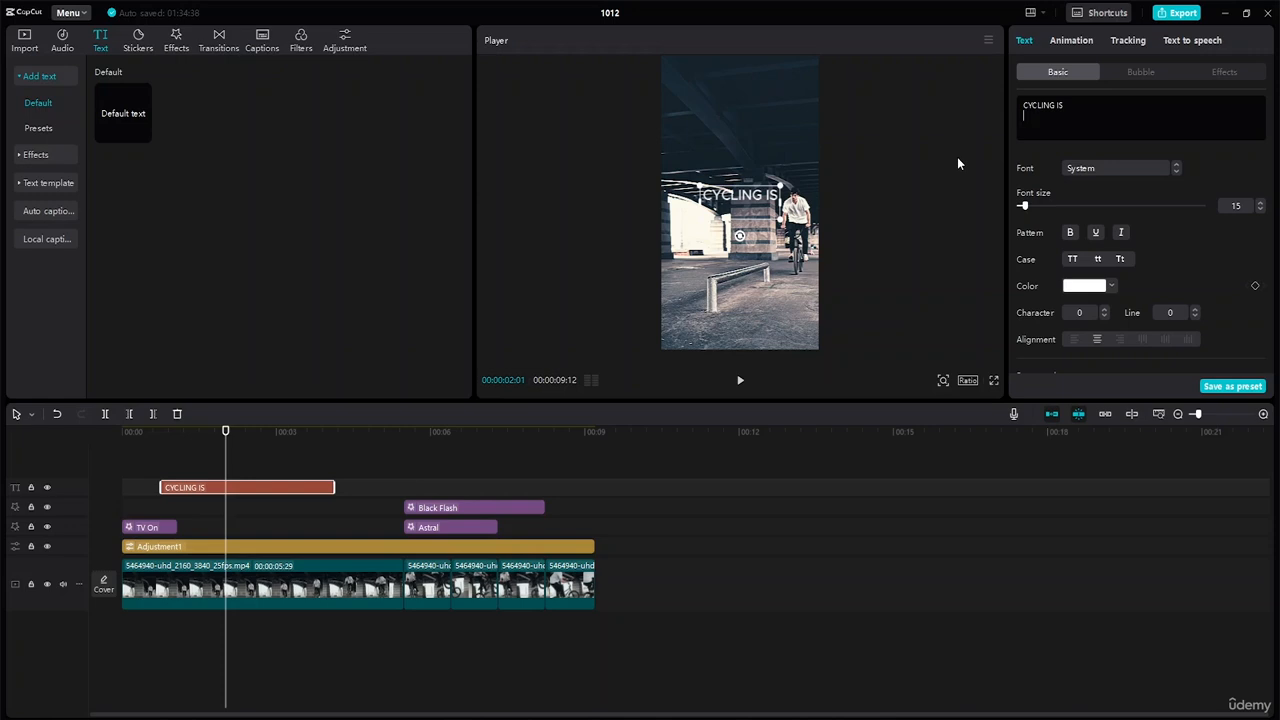
{"action": "type", "text": "FUN"}
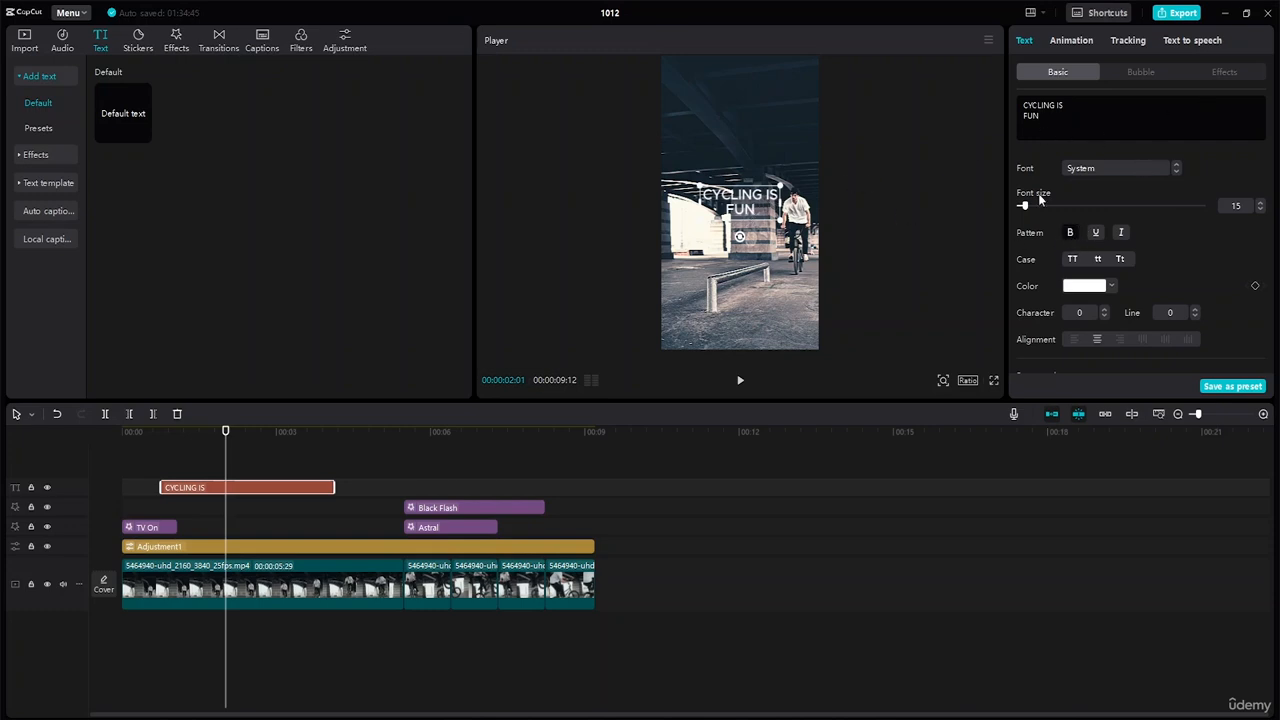
- Set the title's font to HelveticaNeueLTPro77 and enlarge the title to about 158% scale
{"action": "left_click", "coordinate": [1176, 168]}
{"action": "left_click", "coordinate": [1175, 171]}
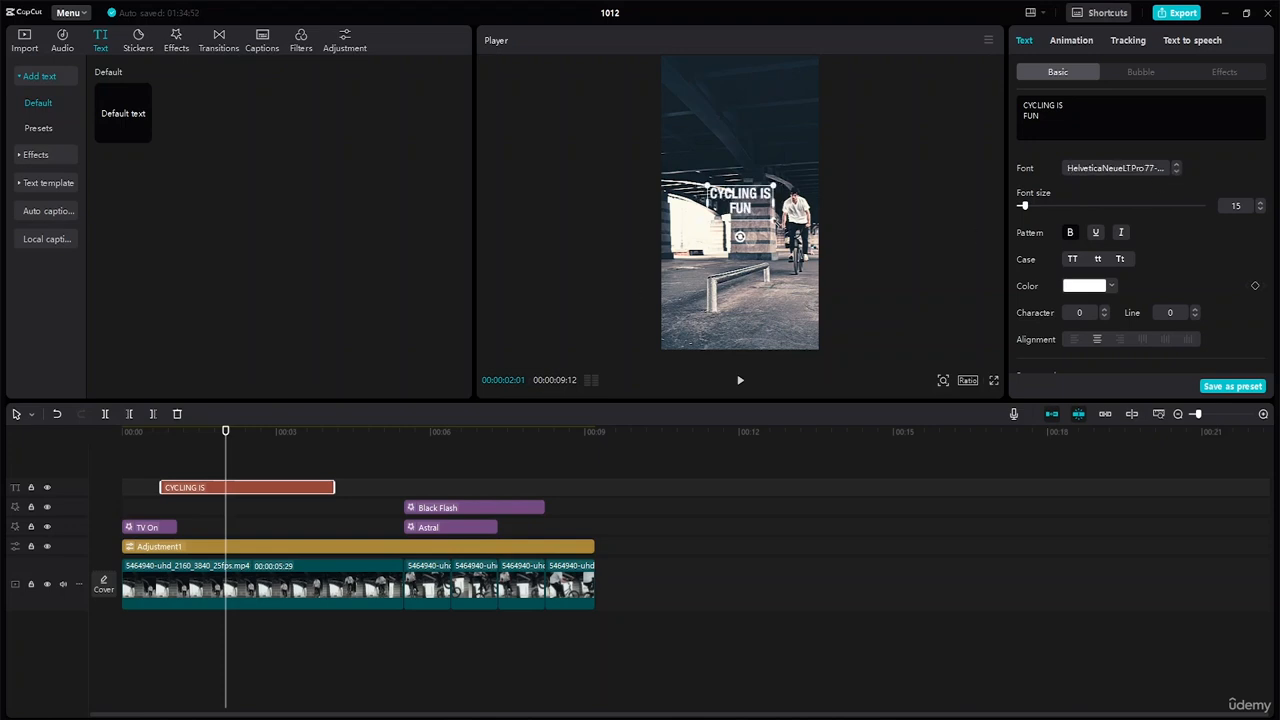
{"action": "left_click_drag", "start_coordinate": [776, 221], "coordinate": [805, 240]}
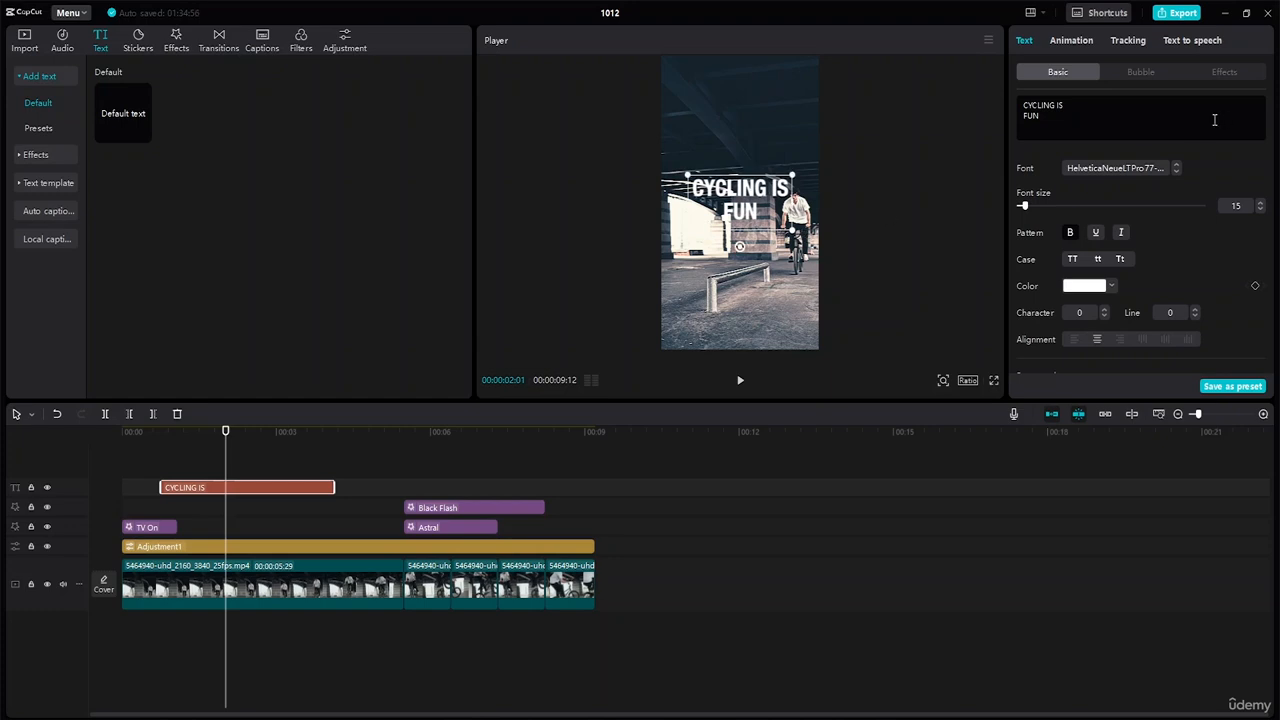
- Left-align the title's two lines and move it into the upper part of the frame, at about X -215, Y 1246
{"action": "scroll", "coordinate": [1144, 266], "scroll_direction": "down", "scroll_amount": 5}
{"action": "scroll", "coordinate": [1158, 233], "scroll_direction": "up", "scroll_amount": 3}
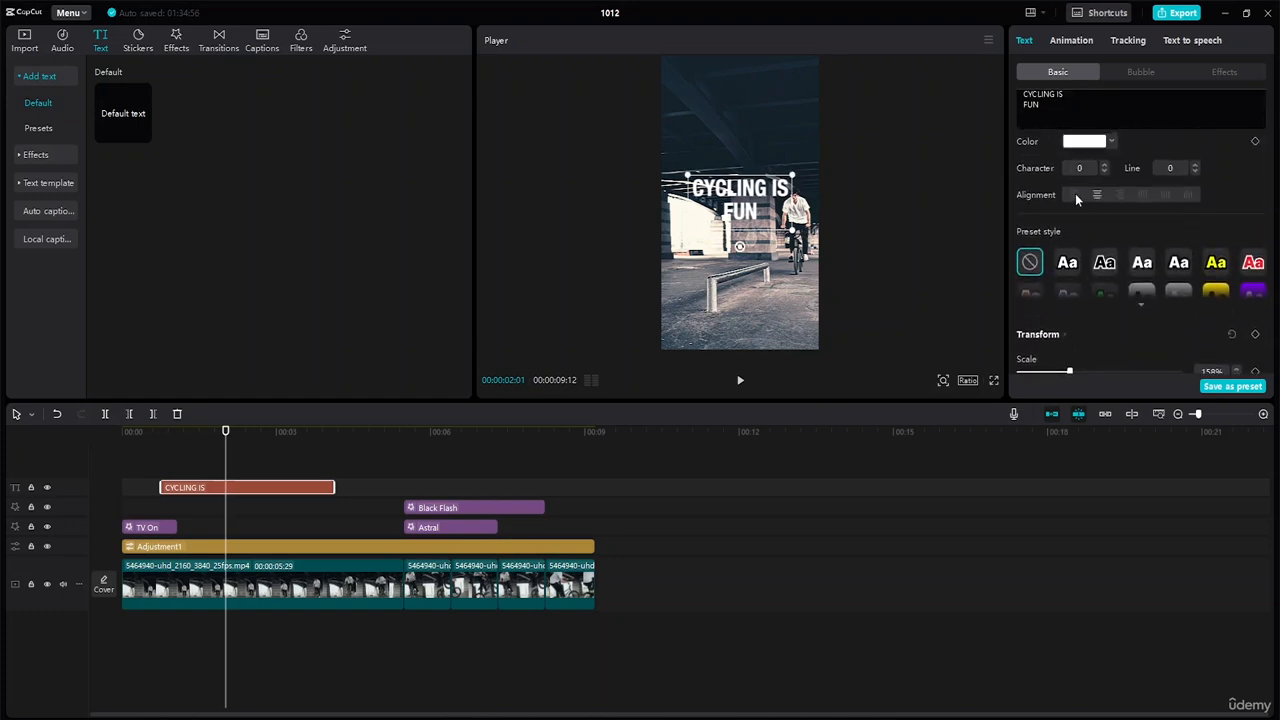
{"action": "left_click", "coordinate": [1075, 193]}
{"action": "left_click_drag", "start_coordinate": [752, 190], "coordinate": [737, 95]}
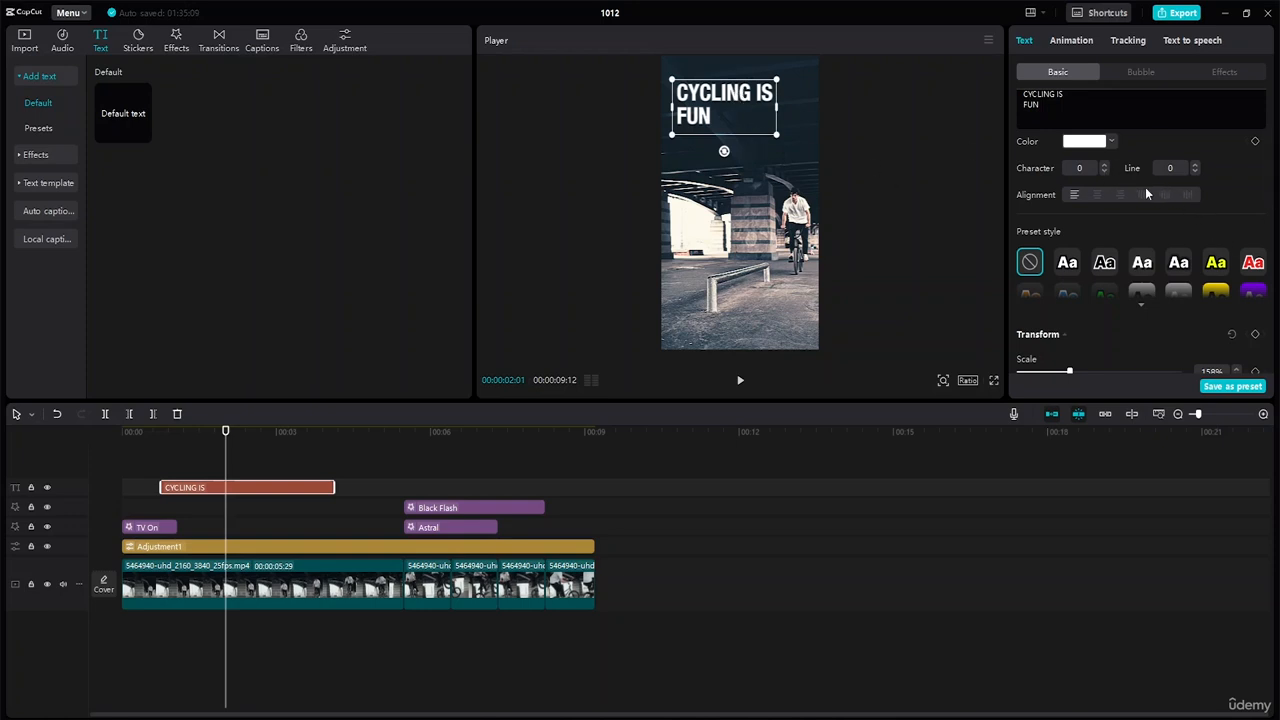
- Change the title's font to ZY Evangel and its text colour to dark red A40000
{"action": "scroll", "coordinate": [1140, 200], "scroll_direction": "up", "scroll_amount": 3}
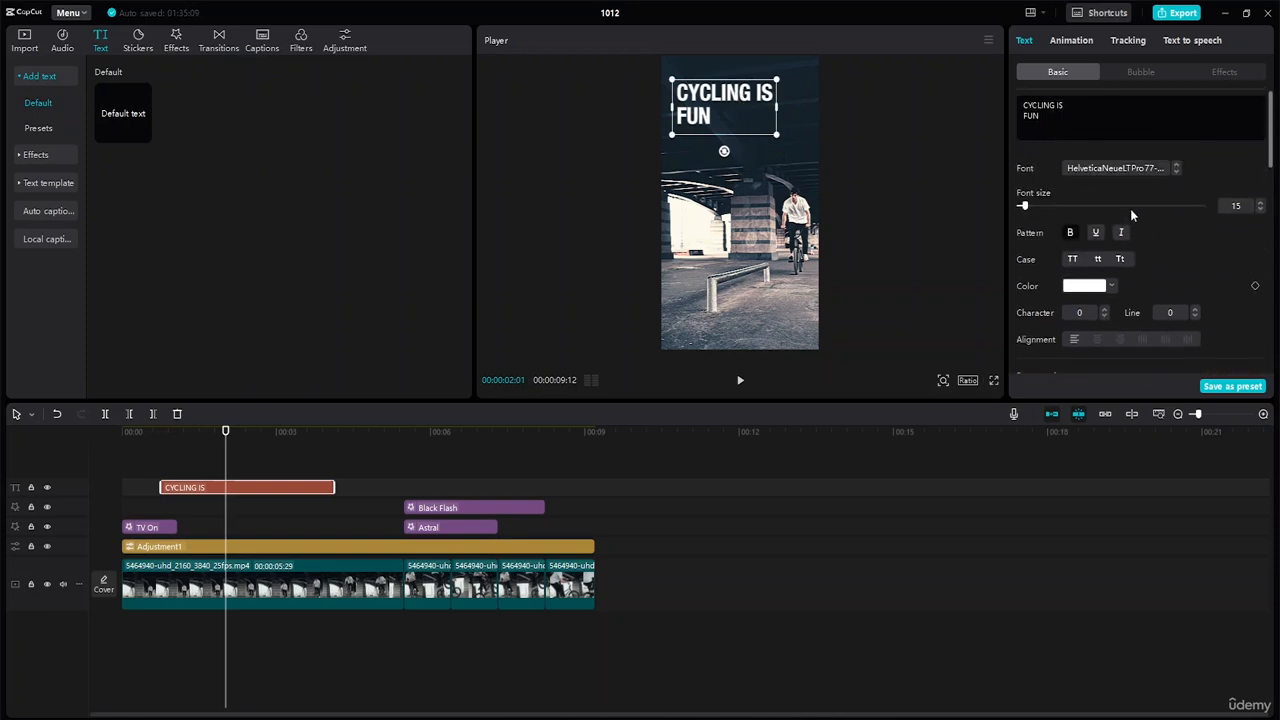
{"action": "left_click", "coordinate": [1177, 171]}
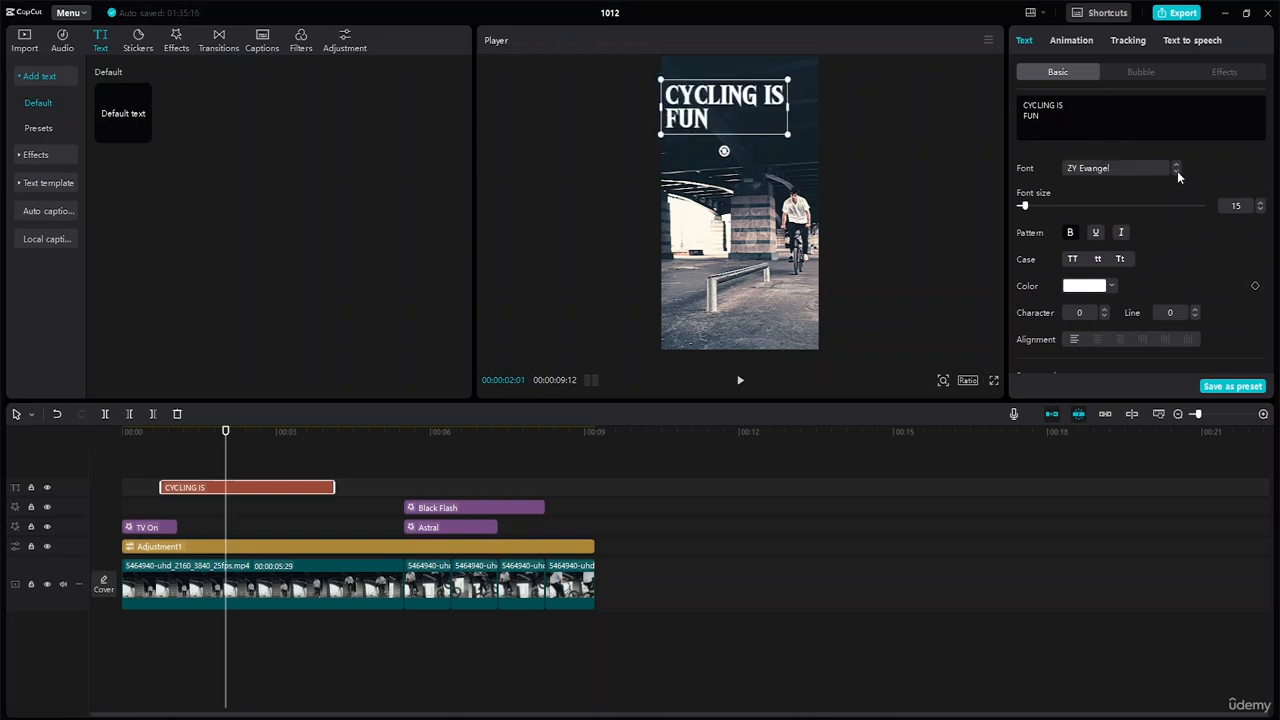
{"action": "left_click", "coordinate": [1113, 287]}
{"action": "mouse_move", "coordinate": [1060, 336]}
{"action": "left_mouse_down"}
{"action": "mouse_move", "coordinate": [1115, 311]}
{"action": "mouse_move", "coordinate": [1147, 361]}
{"action": "mouse_move", "coordinate": [1164, 324]}
{"action": "mouse_move", "coordinate": [1186, 320]}
{"action": "mouse_move", "coordinate": [1185, 352]}
{"action": "mouse_move", "coordinate": [1207, 380]}
{"action": "mouse_move", "coordinate": [1228, 334]}
{"action": "left_mouse_up"}
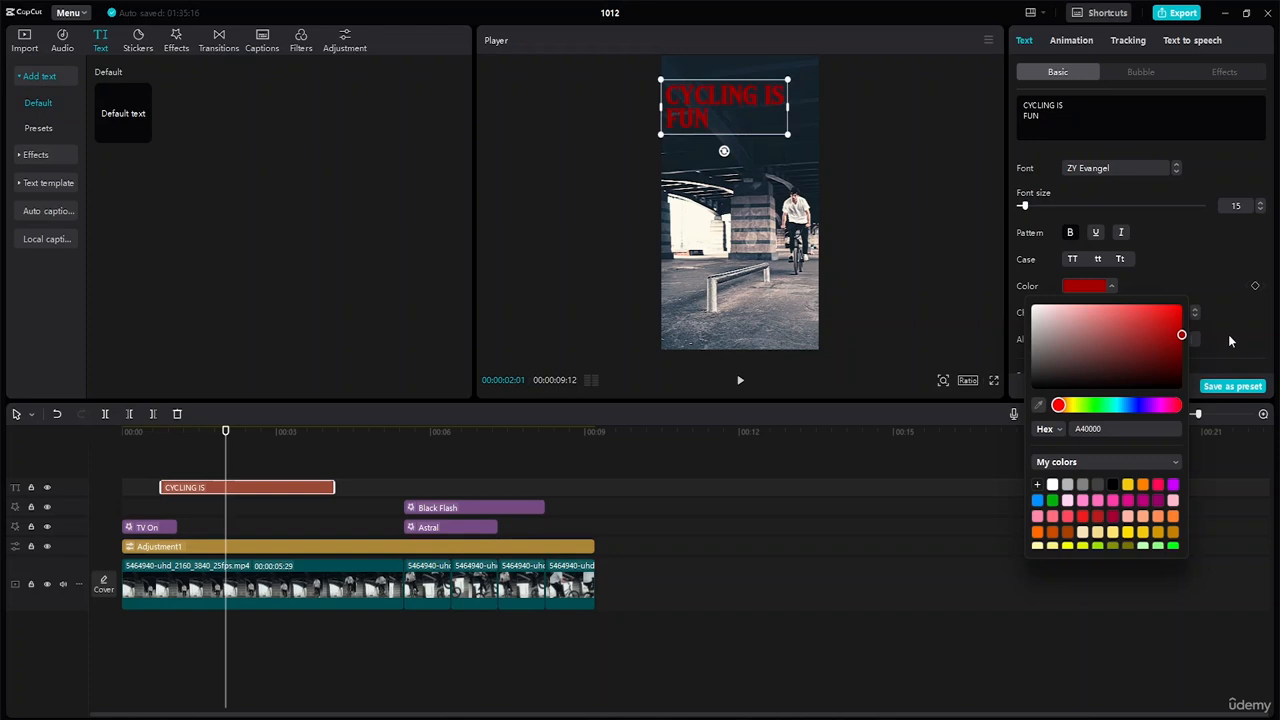
{"action": "left_click", "coordinate": [1250, 262]}
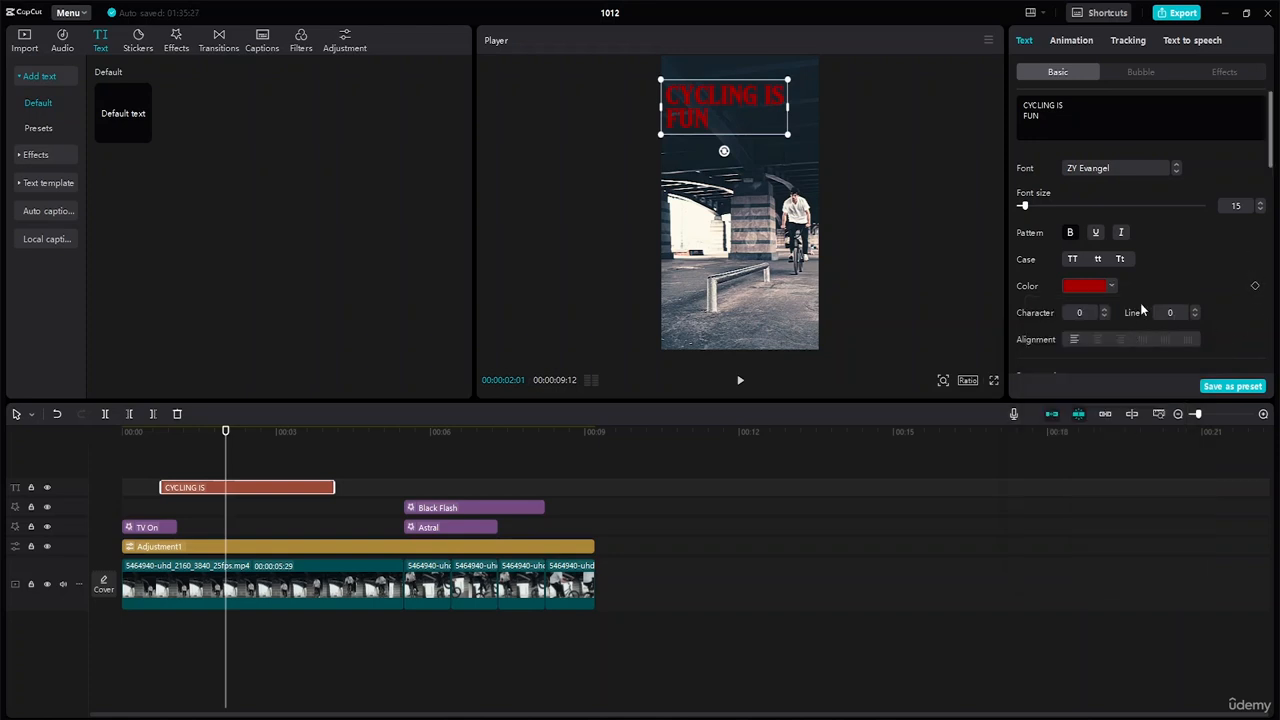
- Try the white preset style with a dark outline on the title and apply the red one with a white outline
{"action": "scroll", "coordinate": [1142, 300], "scroll_direction": "down", "scroll_amount": 2}
{"action": "scroll", "coordinate": [1142, 296], "scroll_direction": "down", "scroll_amount": 1}
{"action": "left_click", "coordinate": [1068, 308]}
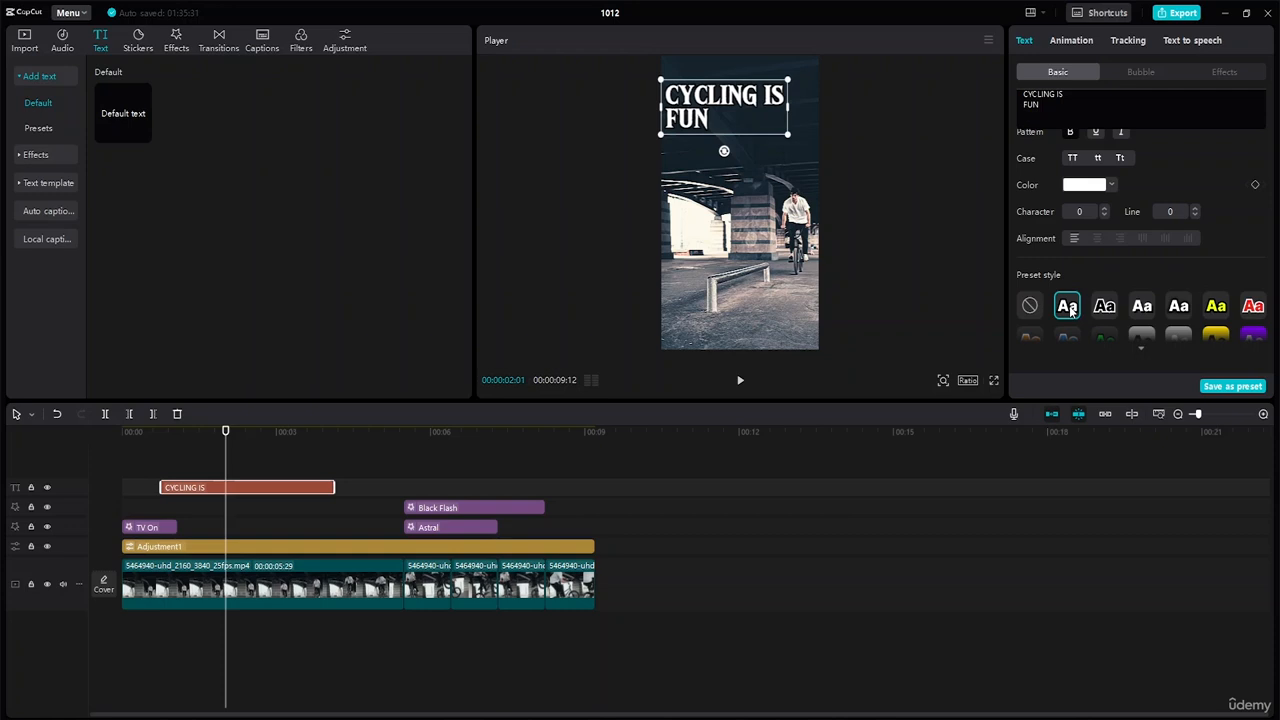
{"action": "left_click", "coordinate": [1253, 307]}
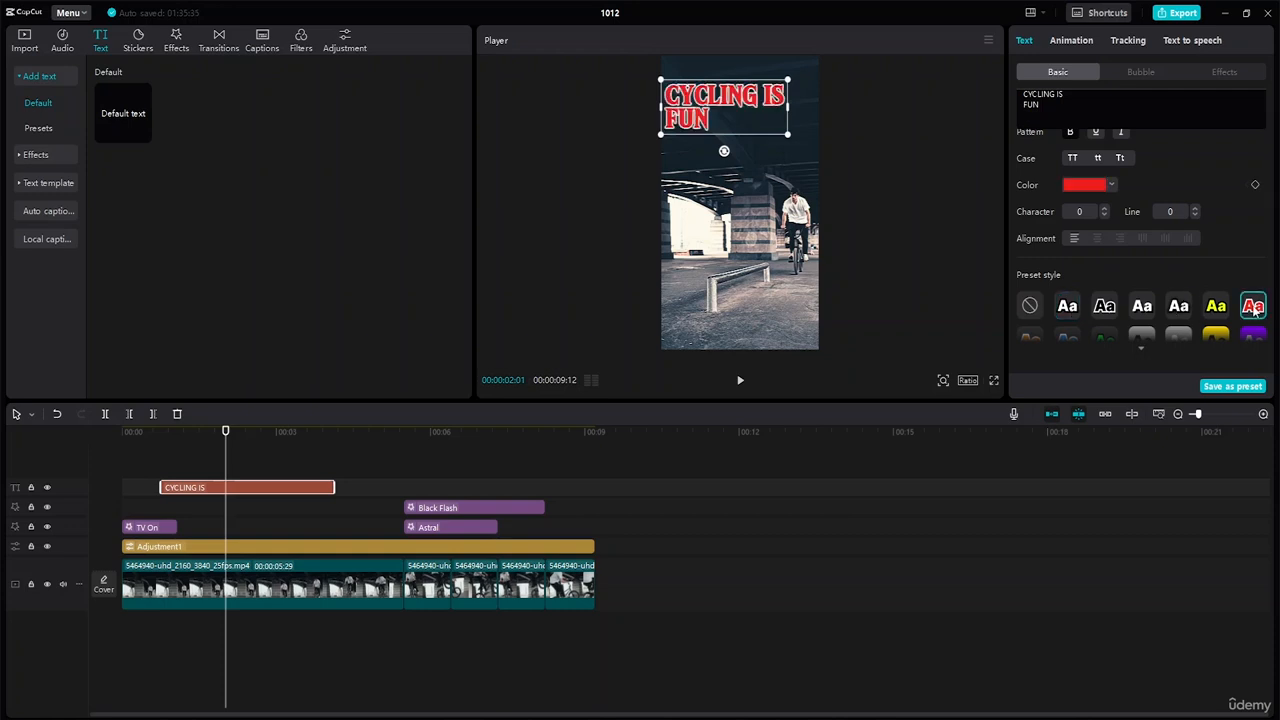
- Set the title's fill colour to dark red 800000 and nudge the title slightly right and down within the frame
{"action": "scroll", "coordinate": [1232, 292], "scroll_direction": "down", "scroll_amount": 5}
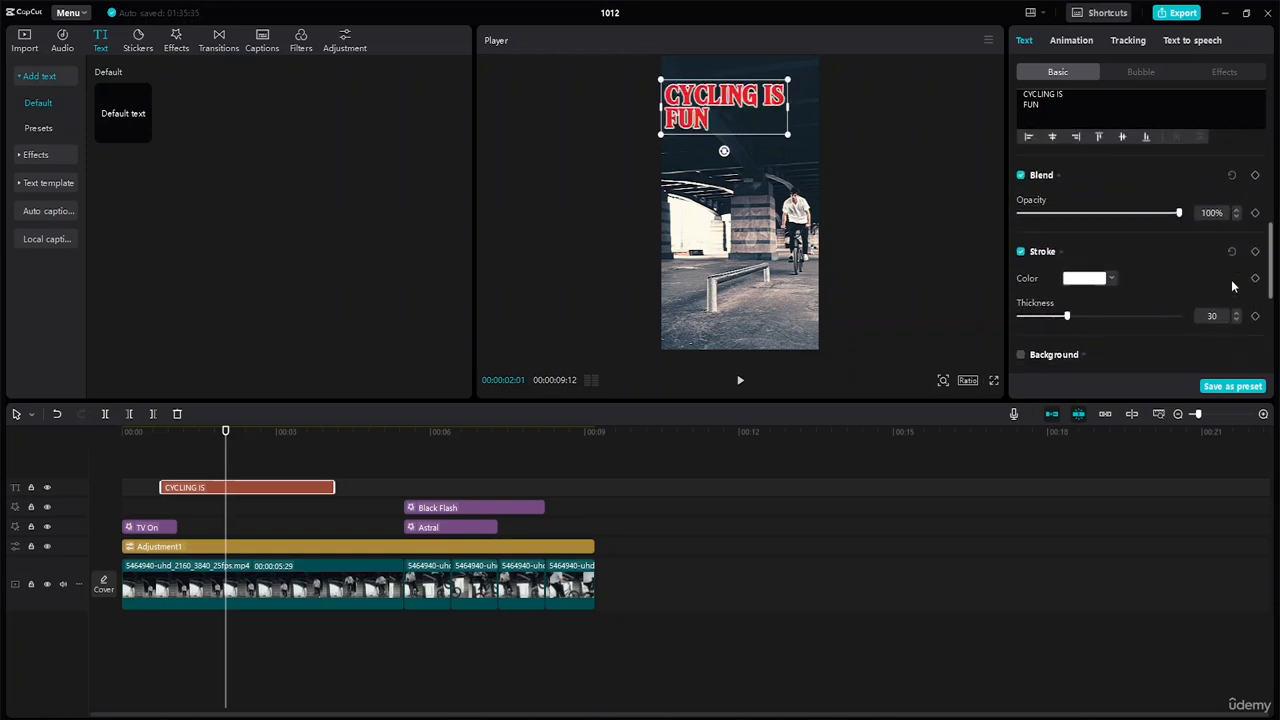
{"action": "scroll", "coordinate": [1236, 287], "scroll_direction": "up", "scroll_amount": 6}
{"action": "scroll", "coordinate": [1250, 285], "scroll_direction": "down", "scroll_amount": 6}
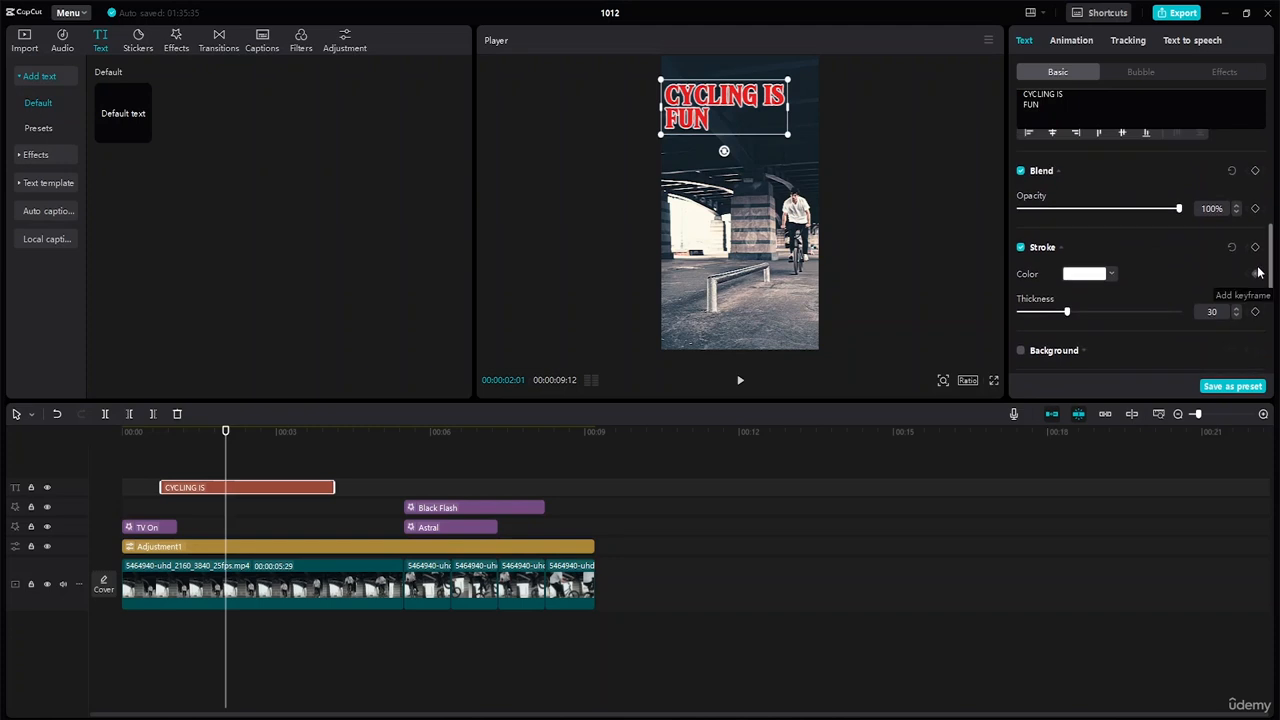
{"action": "scroll", "coordinate": [1257, 284], "scroll_direction": "up", "scroll_amount": 4}
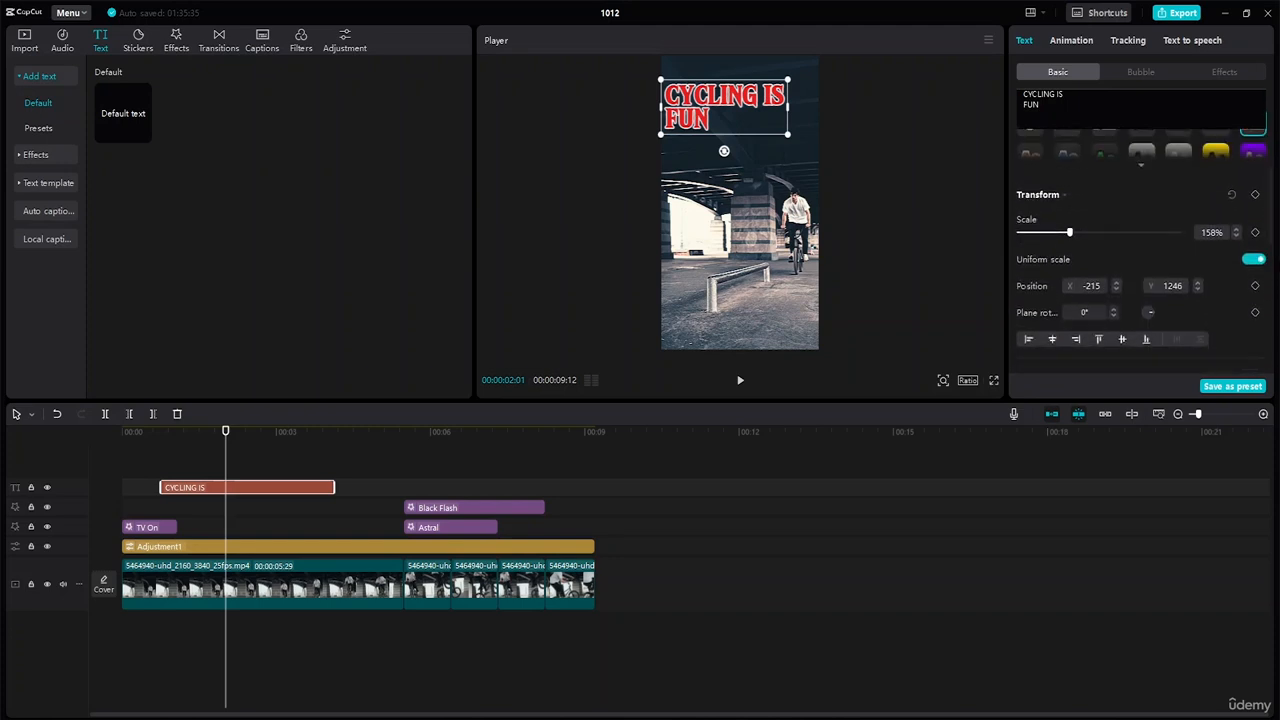
{"action": "scroll", "coordinate": [1160, 277], "scroll_direction": "up", "scroll_amount": 5}
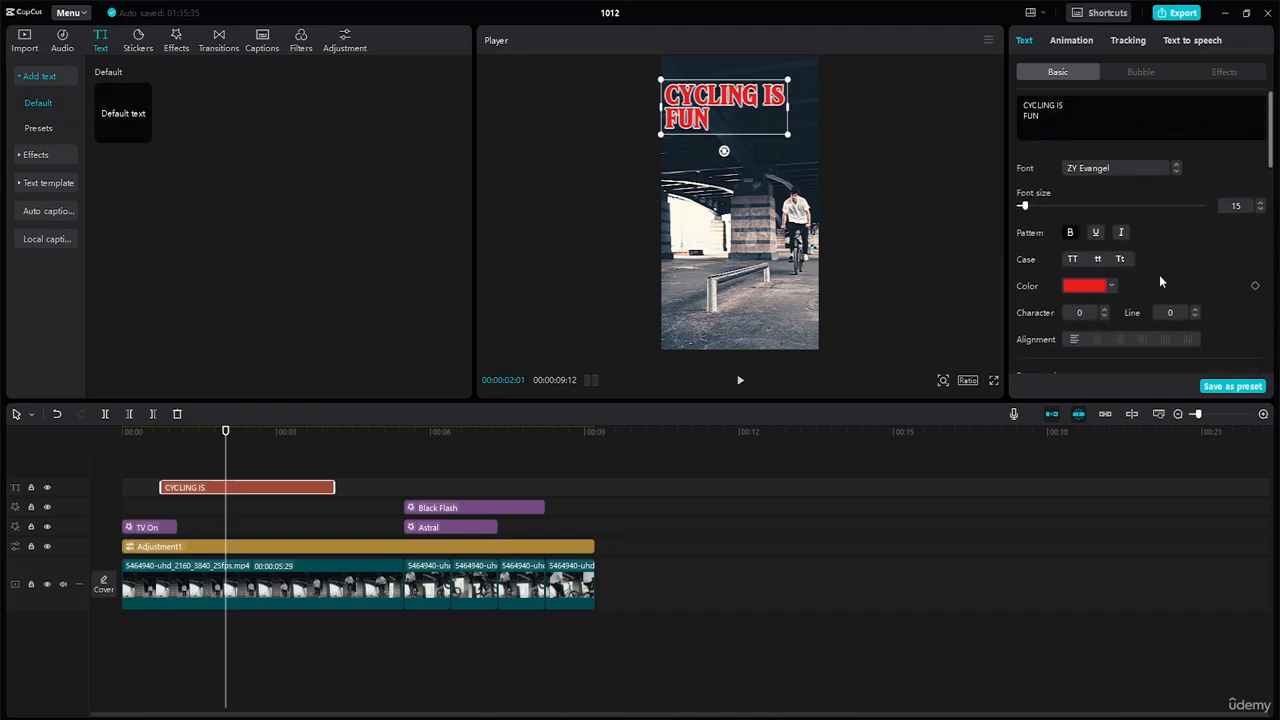
{"action": "left_click", "coordinate": [1112, 286]}
{"action": "left_click_drag", "start_coordinate": [1135, 333], "coordinate": [1213, 346]}
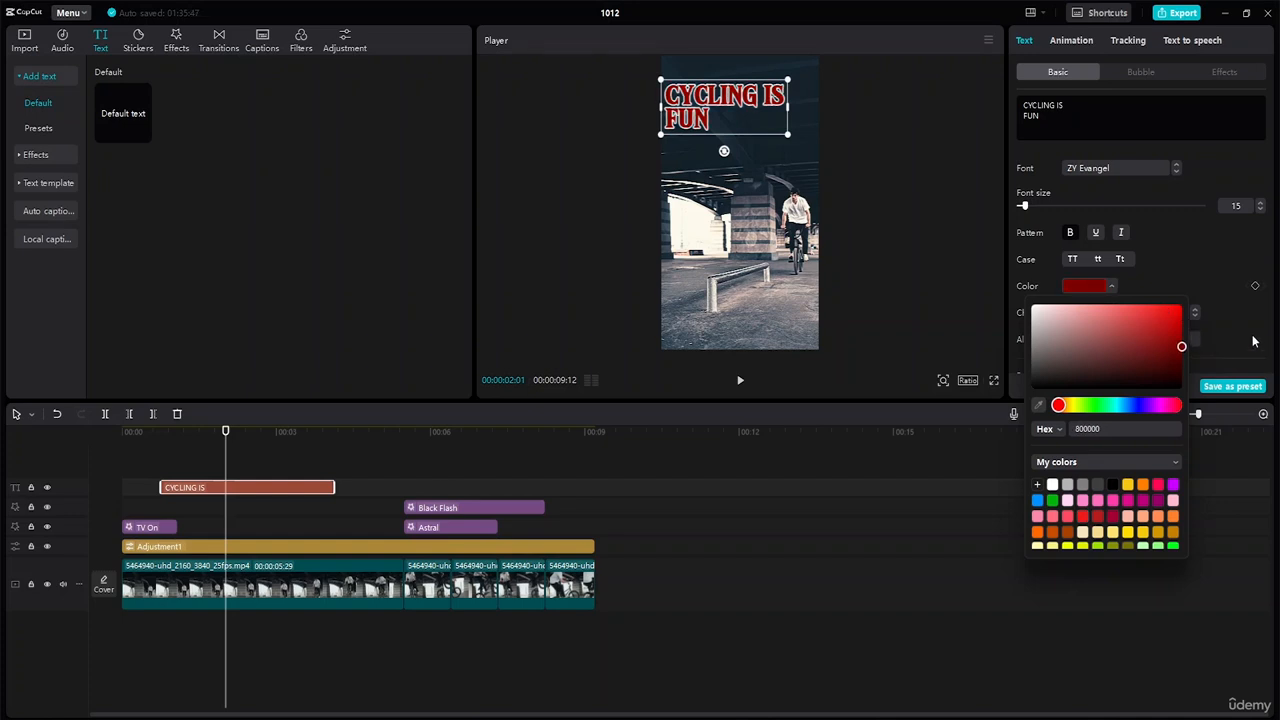
{"action": "left_click", "coordinate": [1248, 263]}
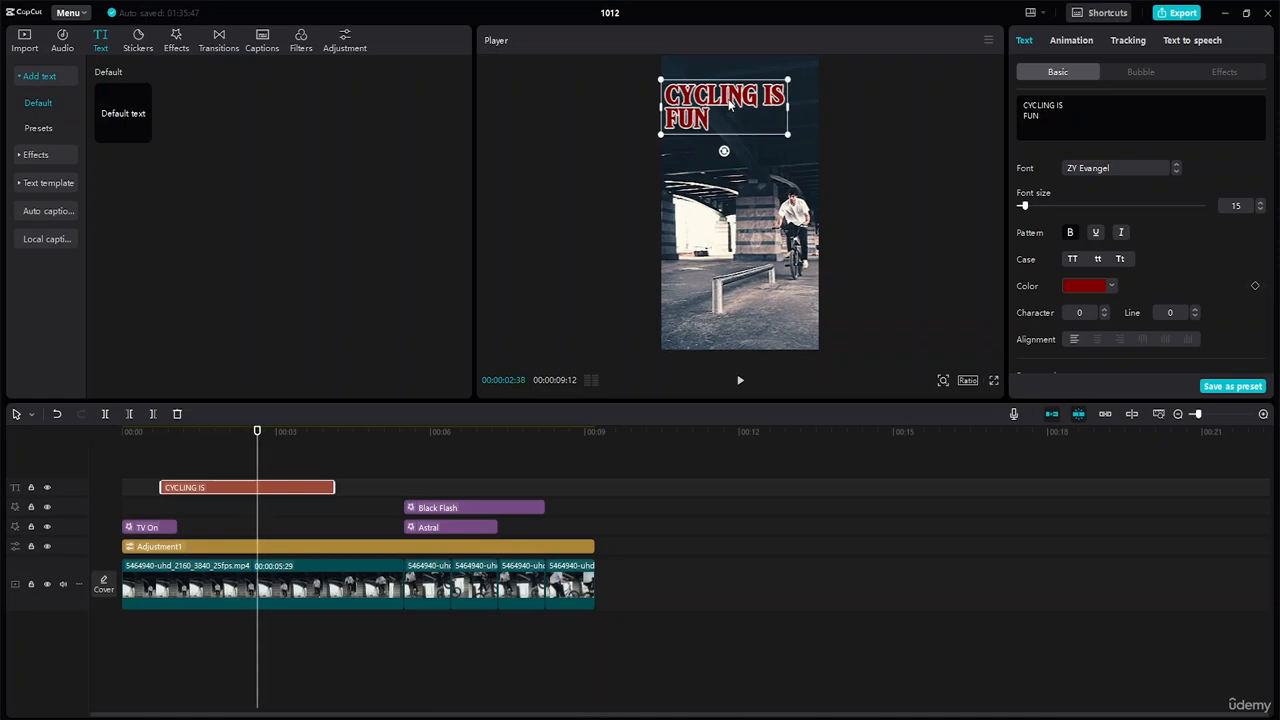
{"action": "left_click_drag", "start_coordinate": [722, 98], "coordinate": [724, 101]}
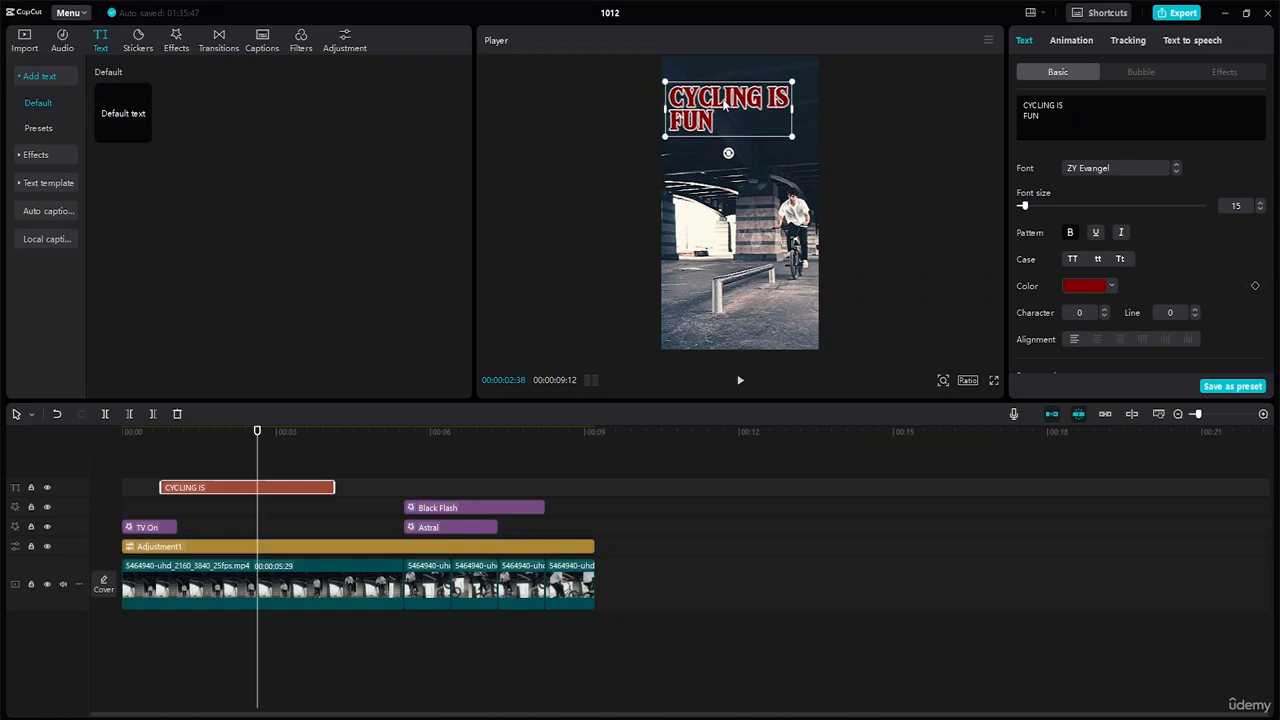
{"action": "left_click", "coordinate": [831, 133]}
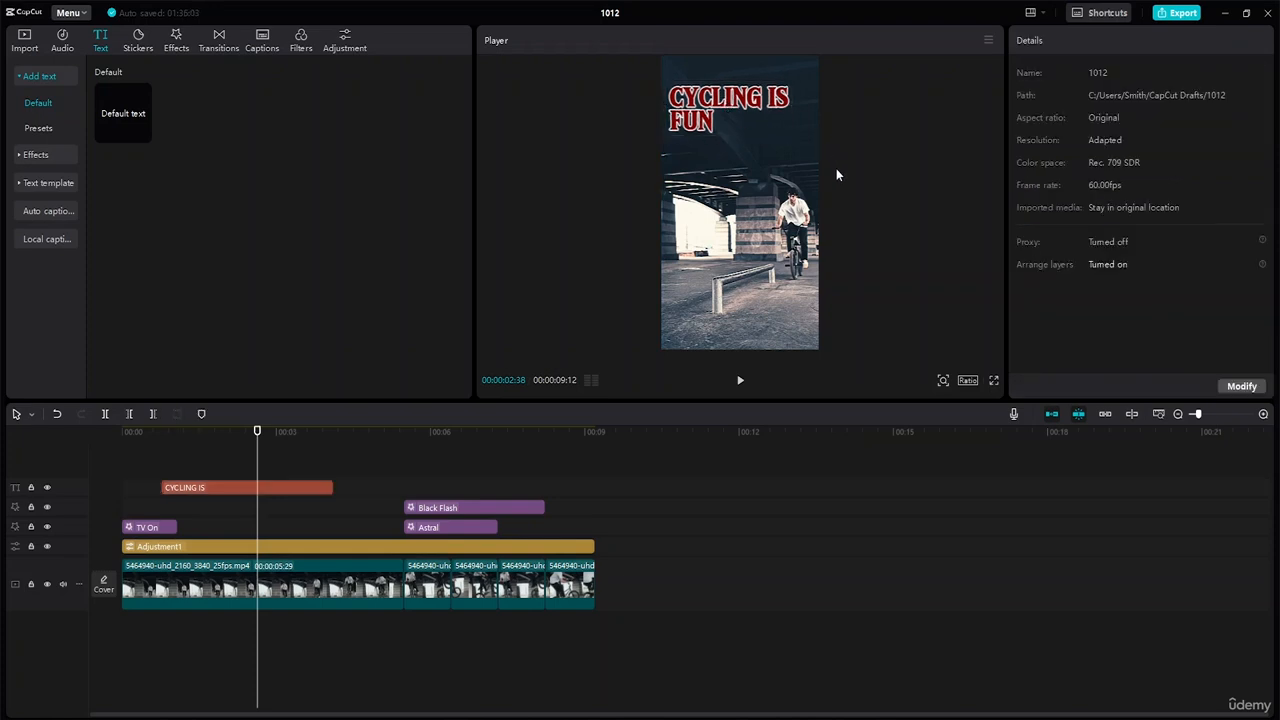
- Check the title's bubble and text effect styles, try the Typewriter entrance animation and apply Type 2 instead
{"action": "left_click", "coordinate": [213, 486]}
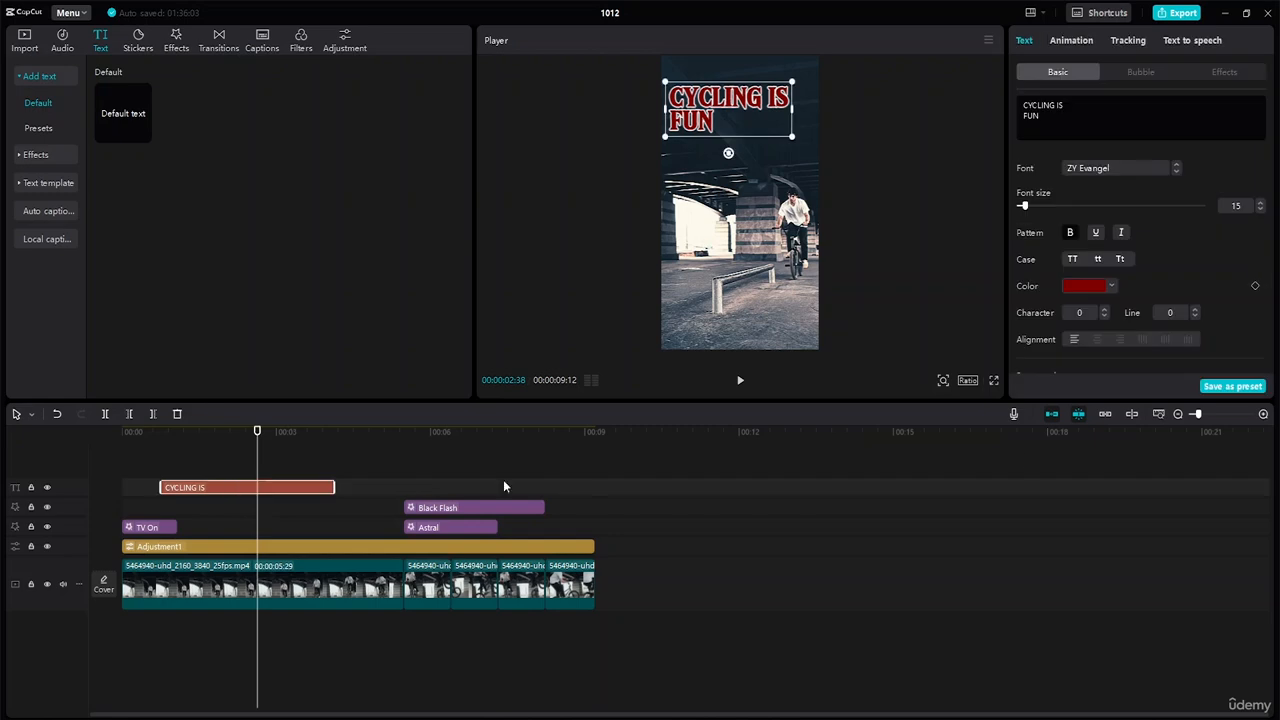
{"action": "left_click", "coordinate": [1162, 72]}
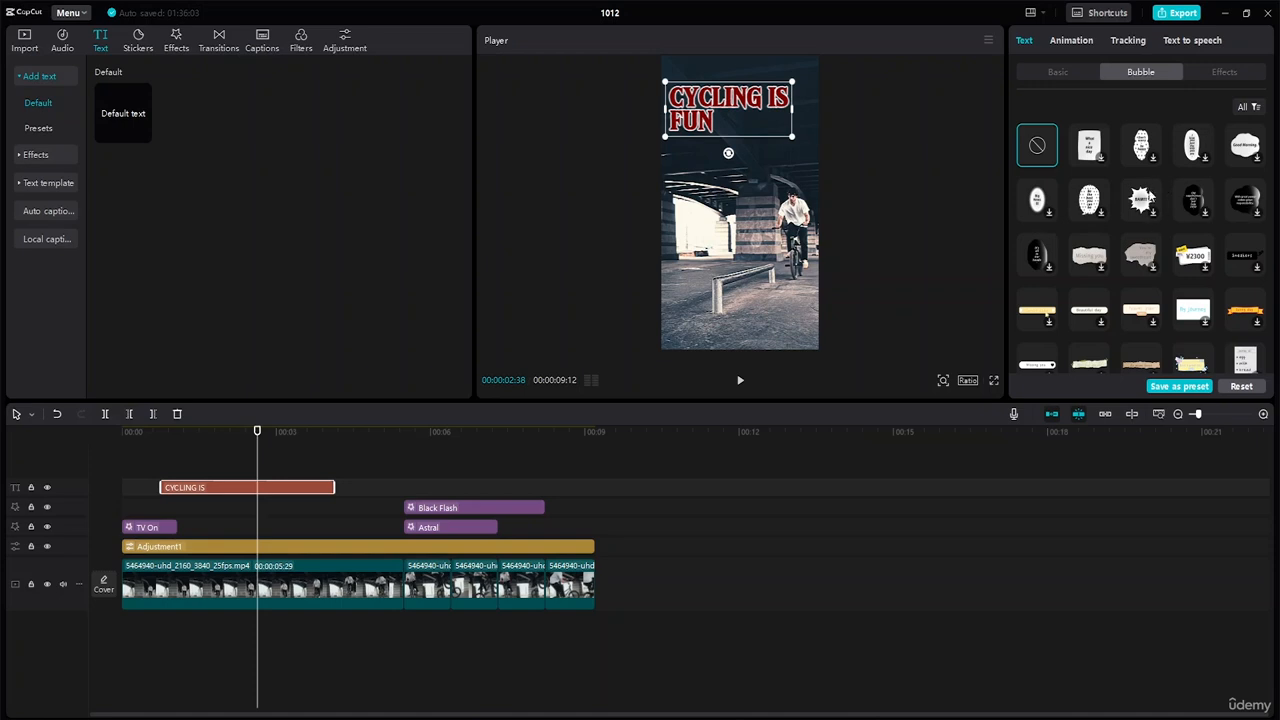
{"action": "left_click", "coordinate": [1230, 72]}
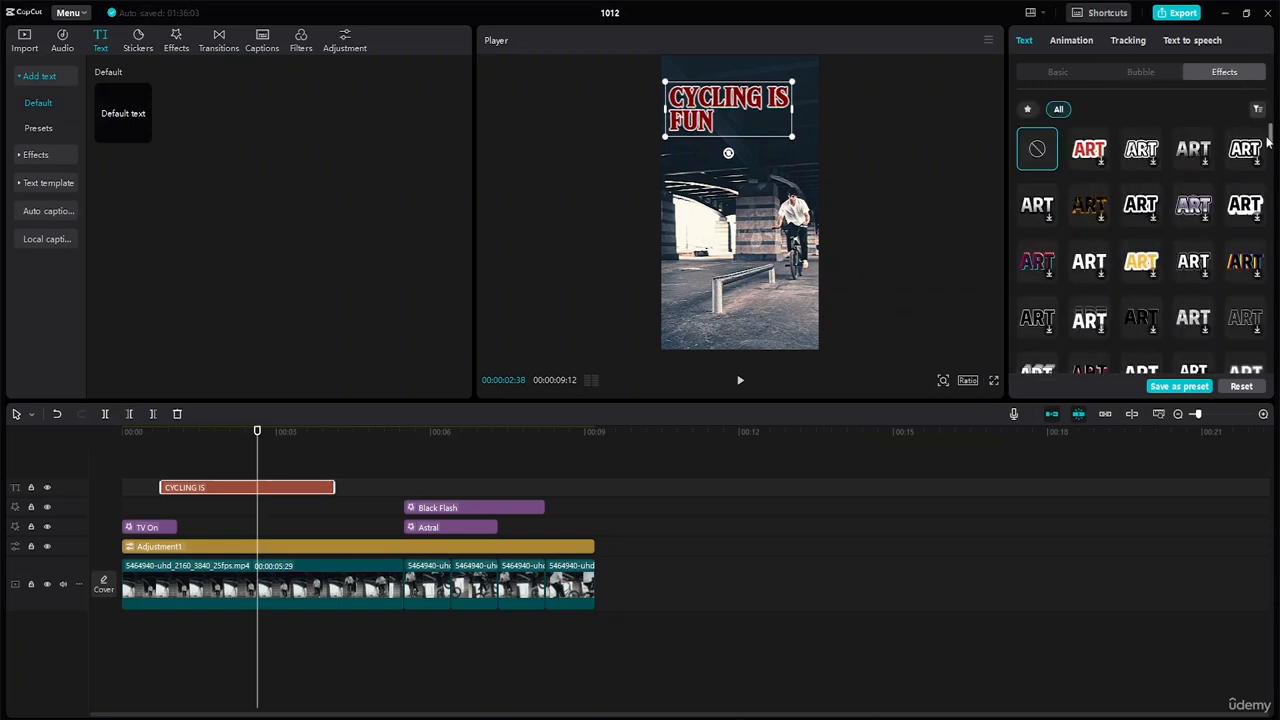
{"action": "left_click", "coordinate": [1083, 44]}
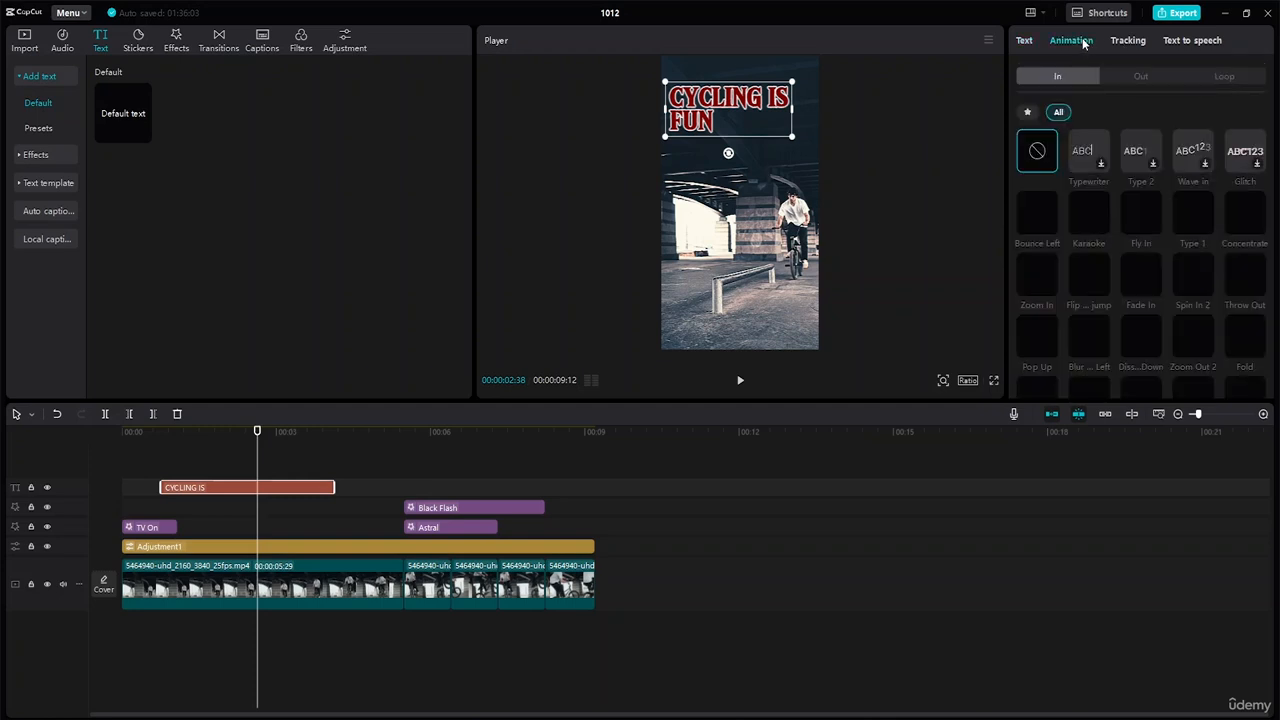
{"action": "left_click", "coordinate": [1102, 163]}
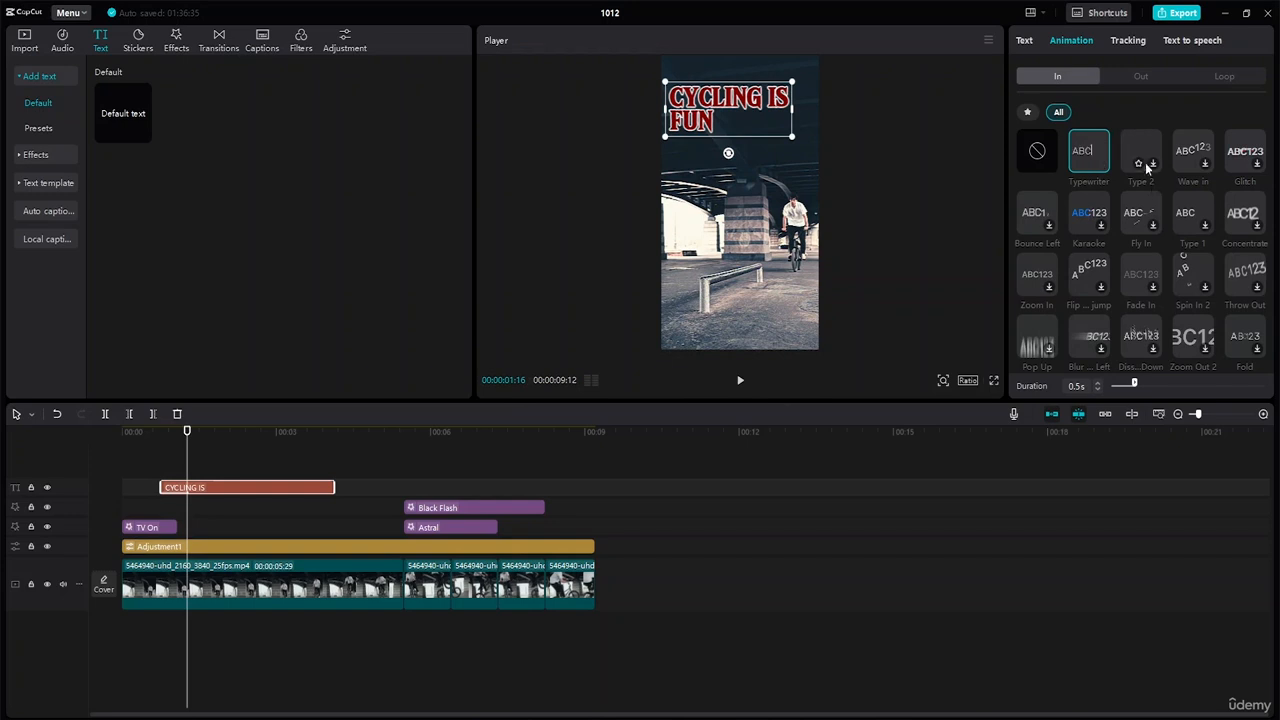
{"action": "left_click", "coordinate": [1134, 146]}
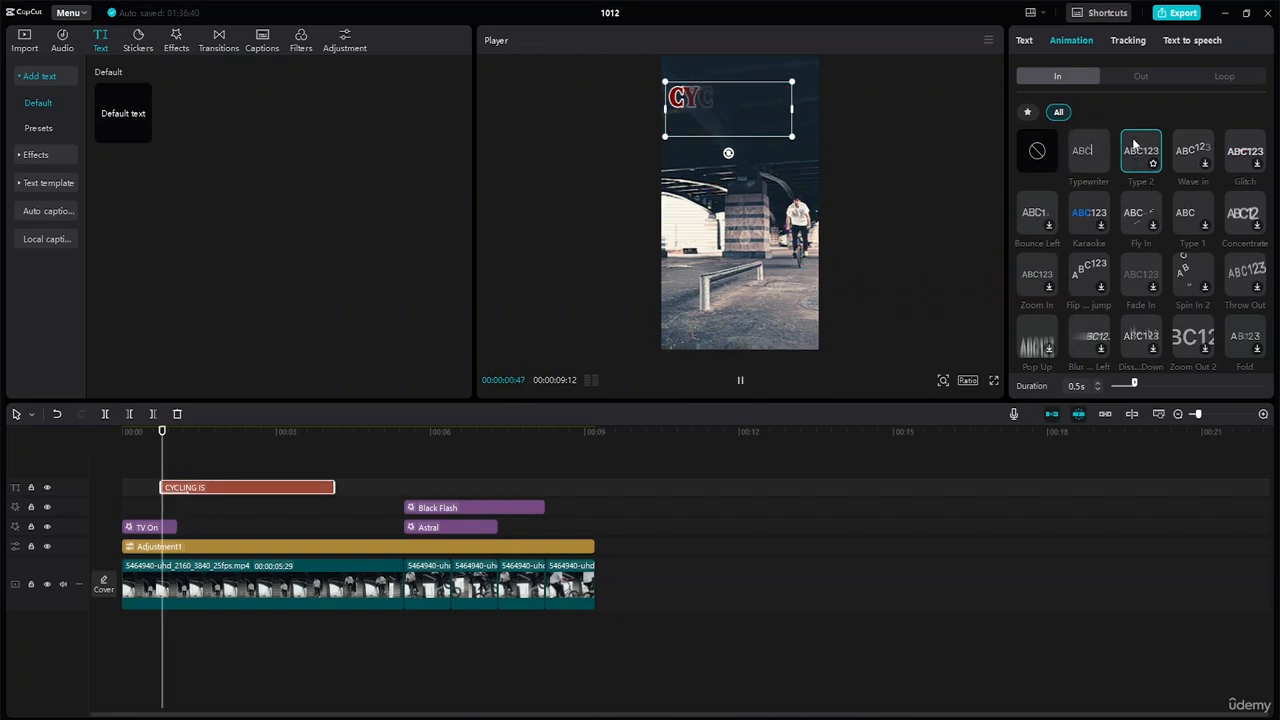
- Try the Wave In and Karaoke entrance animations on the title and apply Typewriter instead
{"action": "left_click", "coordinate": [1190, 150]}
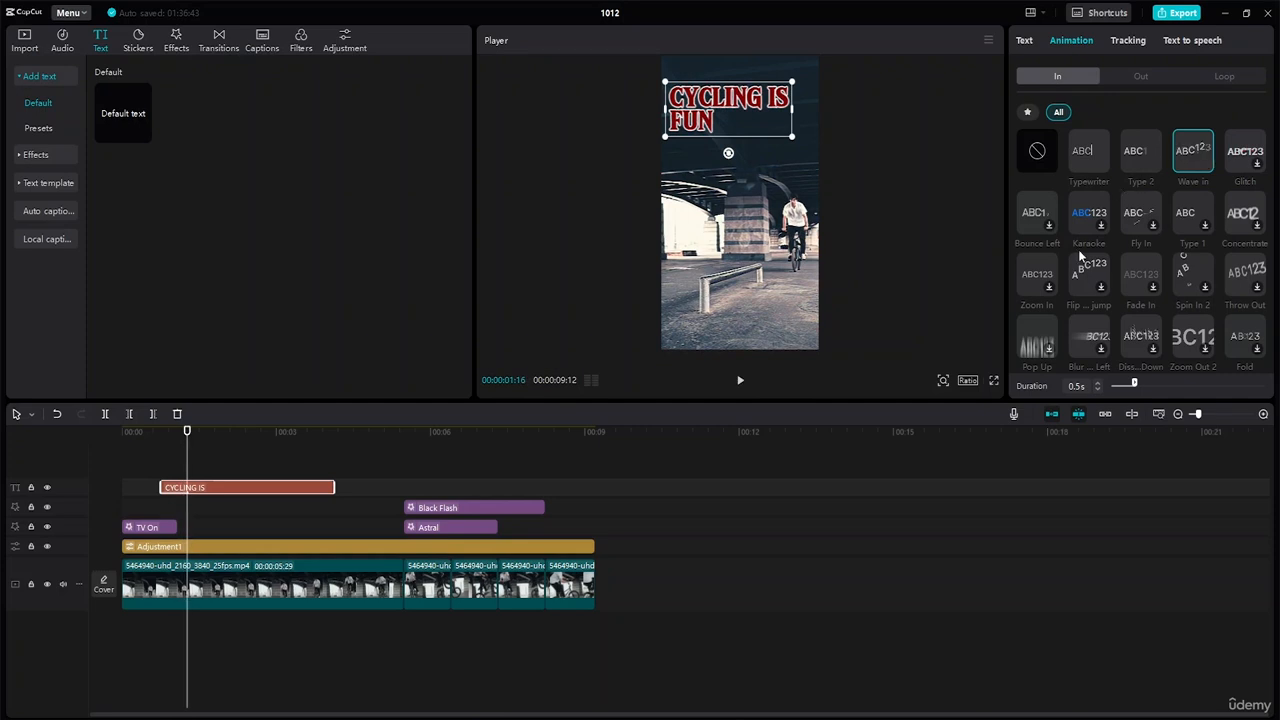
{"action": "left_click", "coordinate": [1081, 208]}
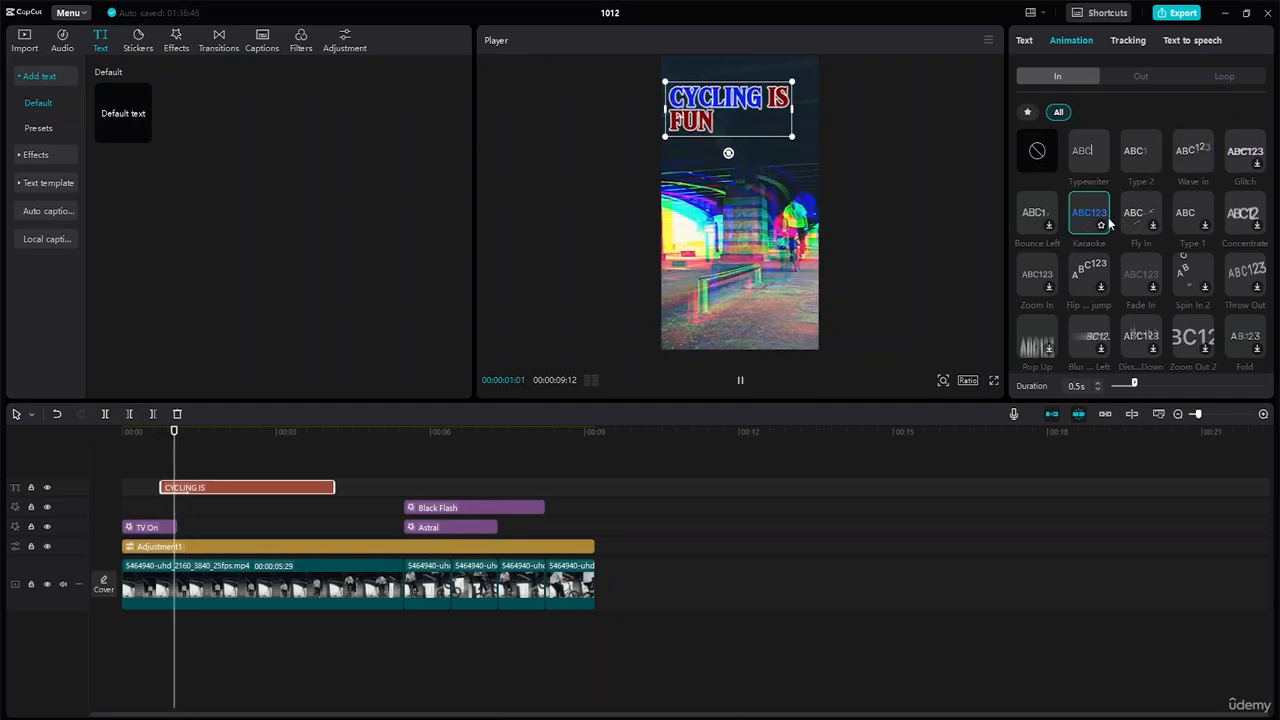
{"action": "left_click", "coordinate": [1095, 157]}
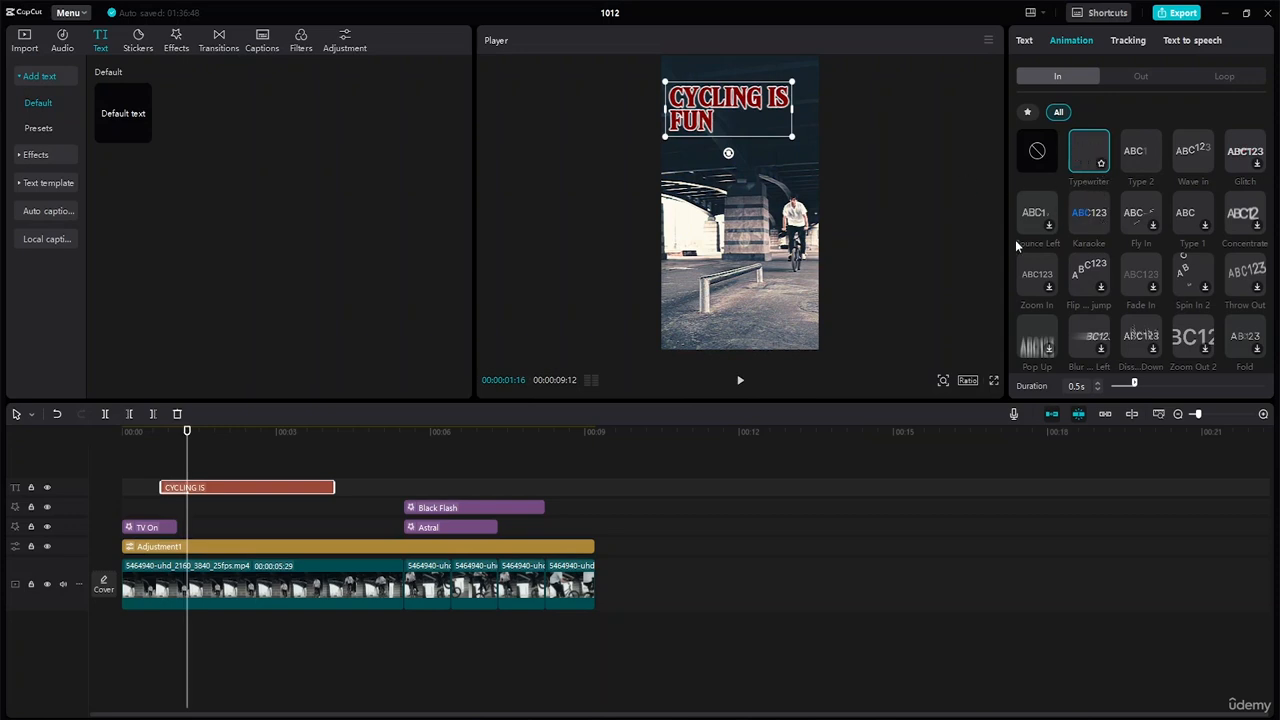
{"action": "left_click", "coordinate": [1084, 156]}
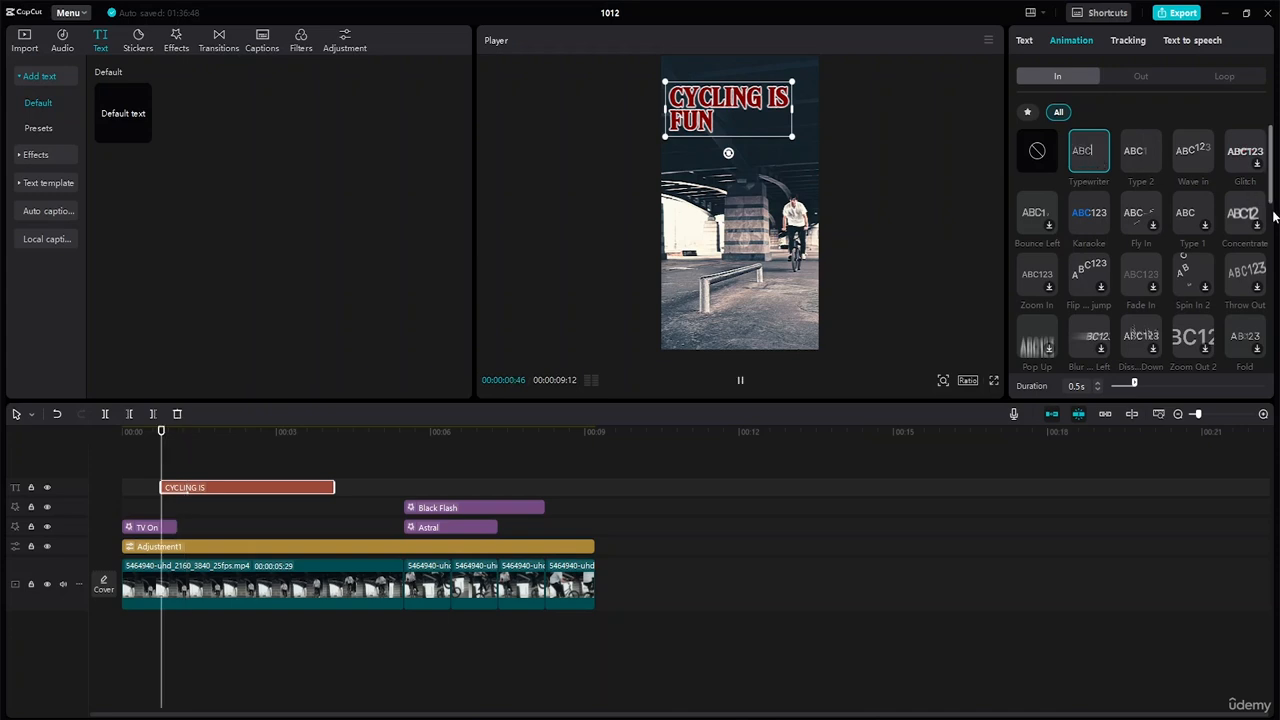
- Apply the Glitch exit animation to the title and play the edit from the start to check it
{"action": "left_click", "coordinate": [1144, 76]}
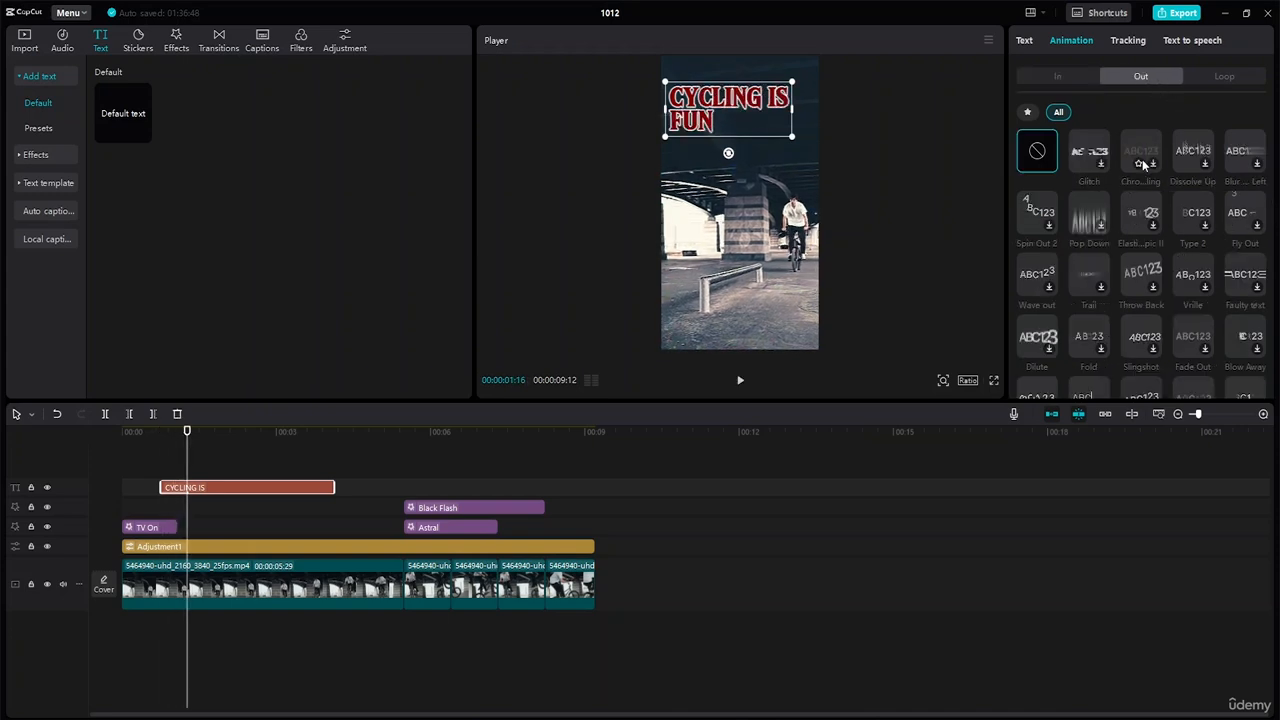
{"action": "left_click", "coordinate": [1091, 155]}
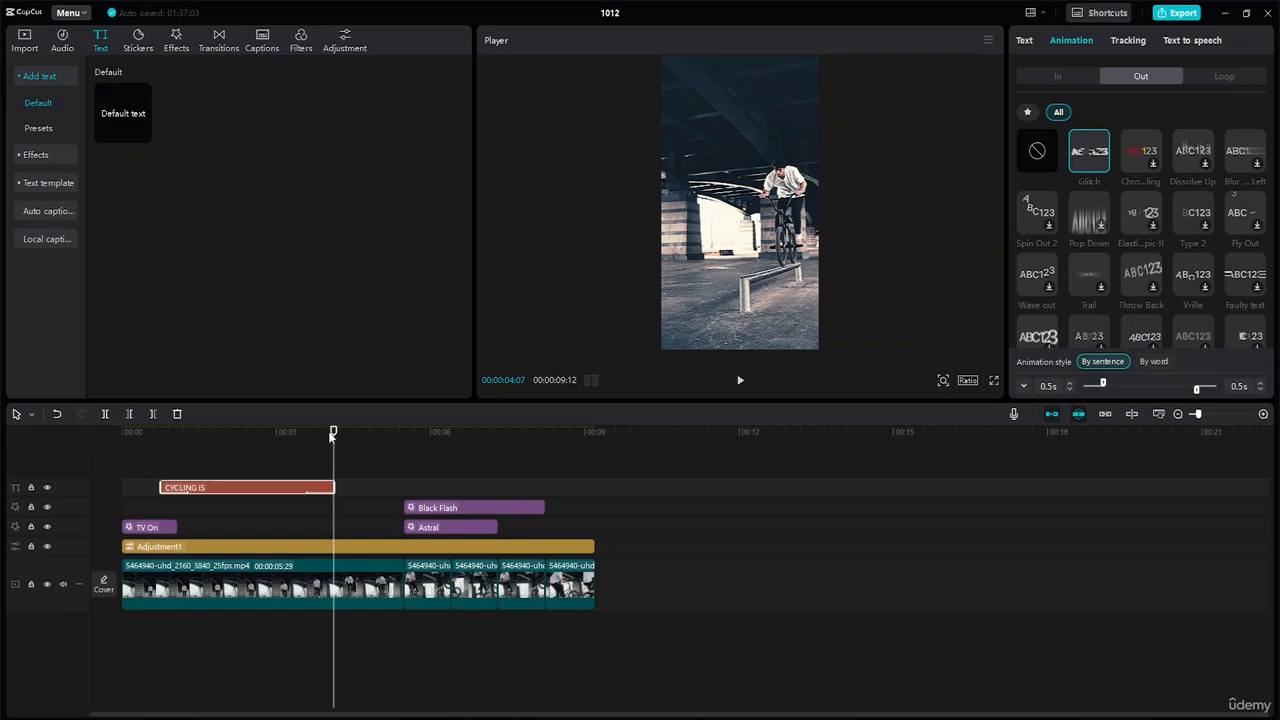
{"action": "left_click_drag", "start_coordinate": [334, 432], "coordinate": [12, 422]}
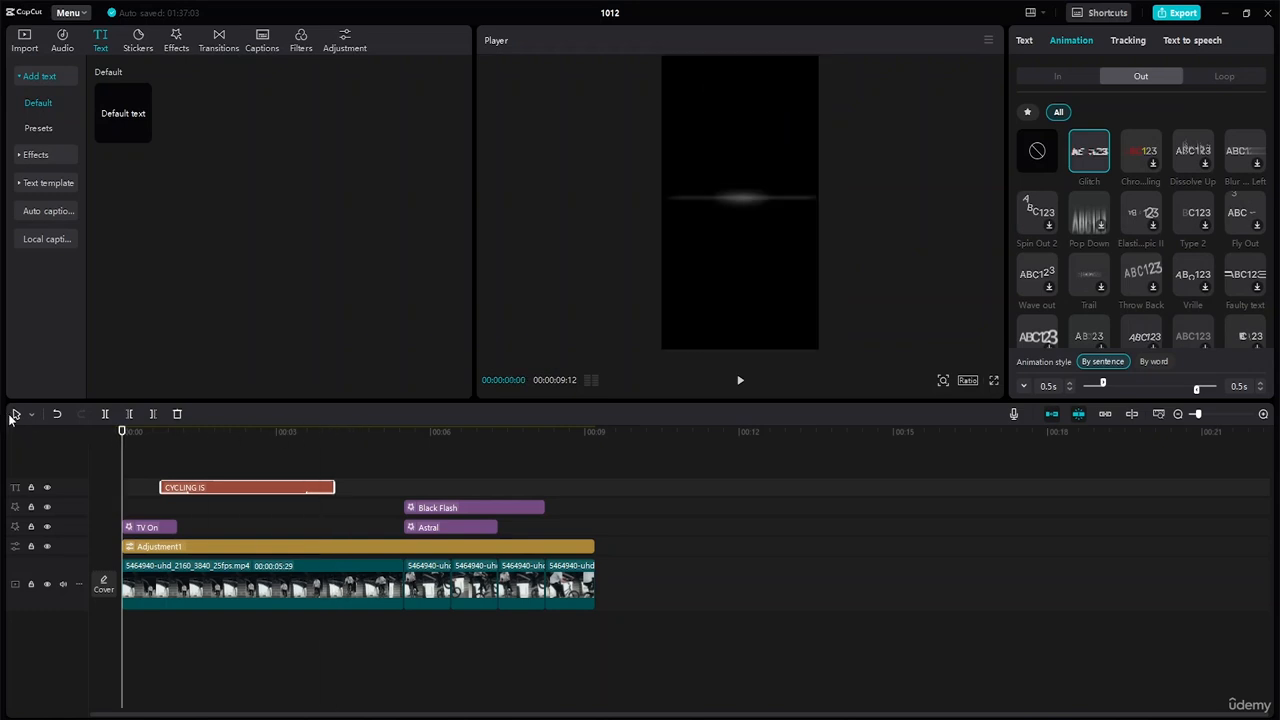
{"action": "key", "text": "space"}
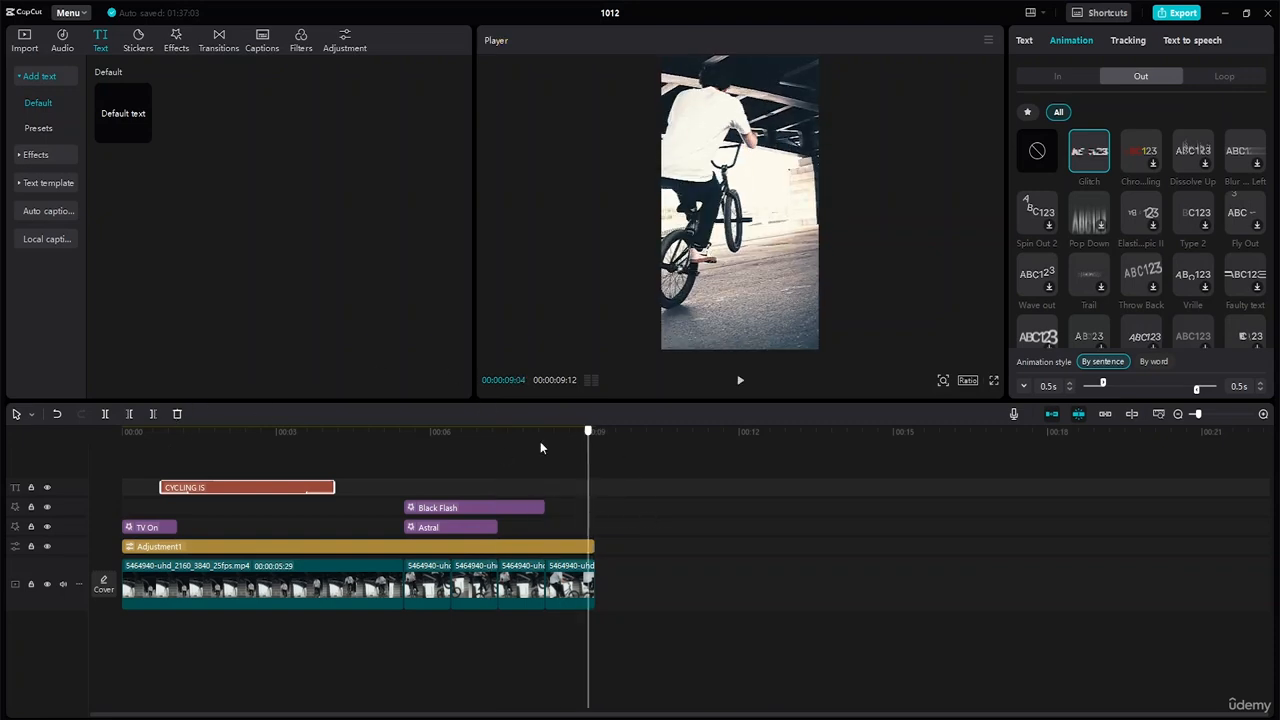
{"action": "key", "text": "space"}
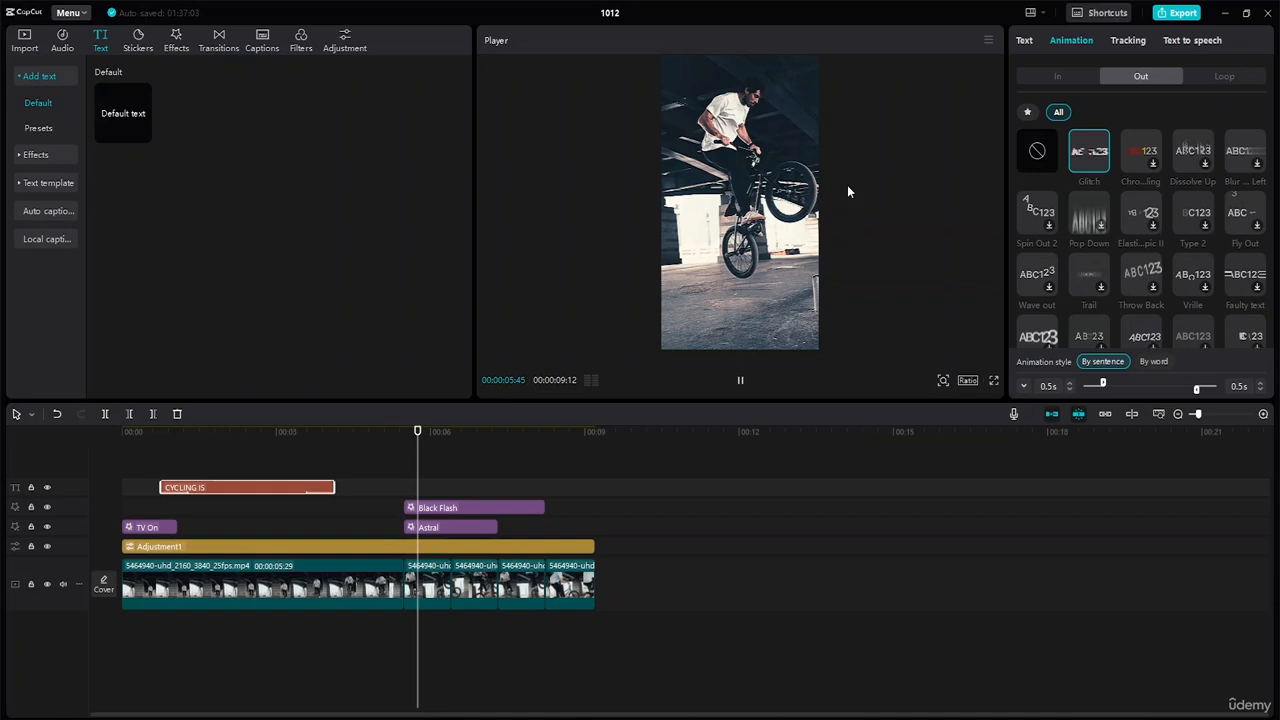
- Check the title's loop animations and shift the start of its clip slightly later on the timeline
{"action": "left_click", "coordinate": [1240, 77]}
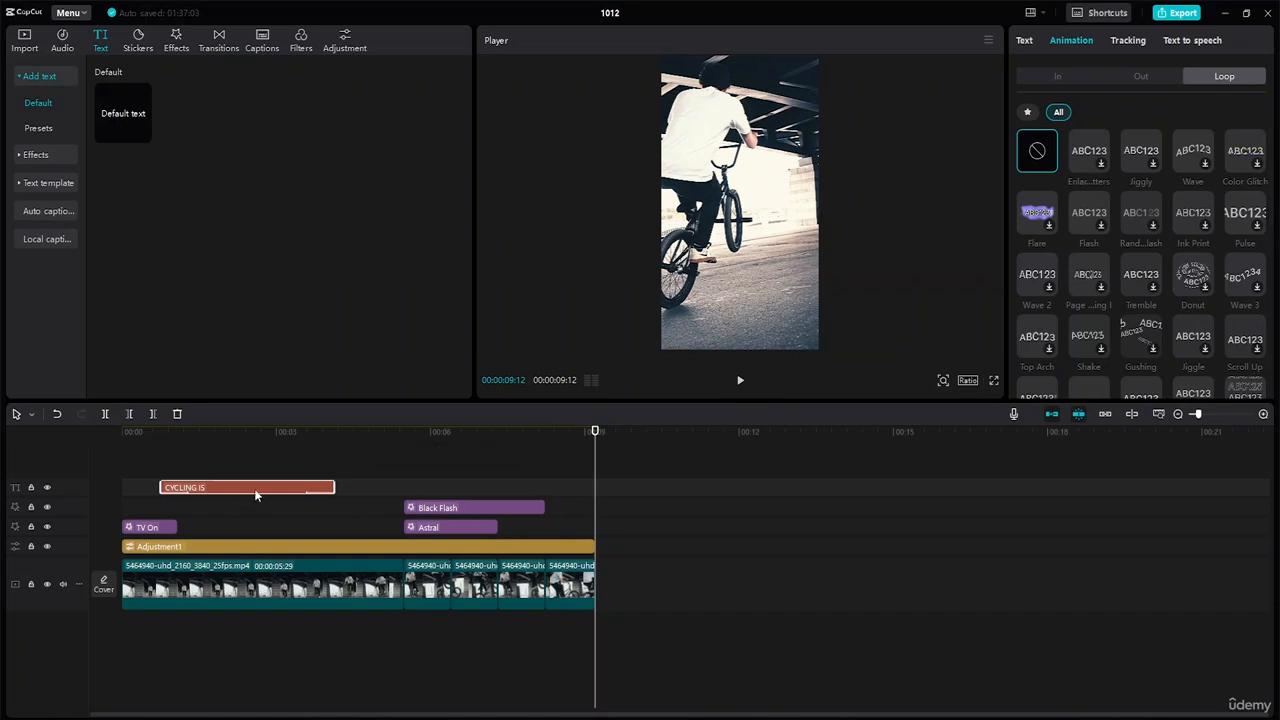
{"action": "left_click_drag", "start_coordinate": [255, 492], "coordinate": [256, 507]}
{"action": "left_click", "coordinate": [334, 464]}
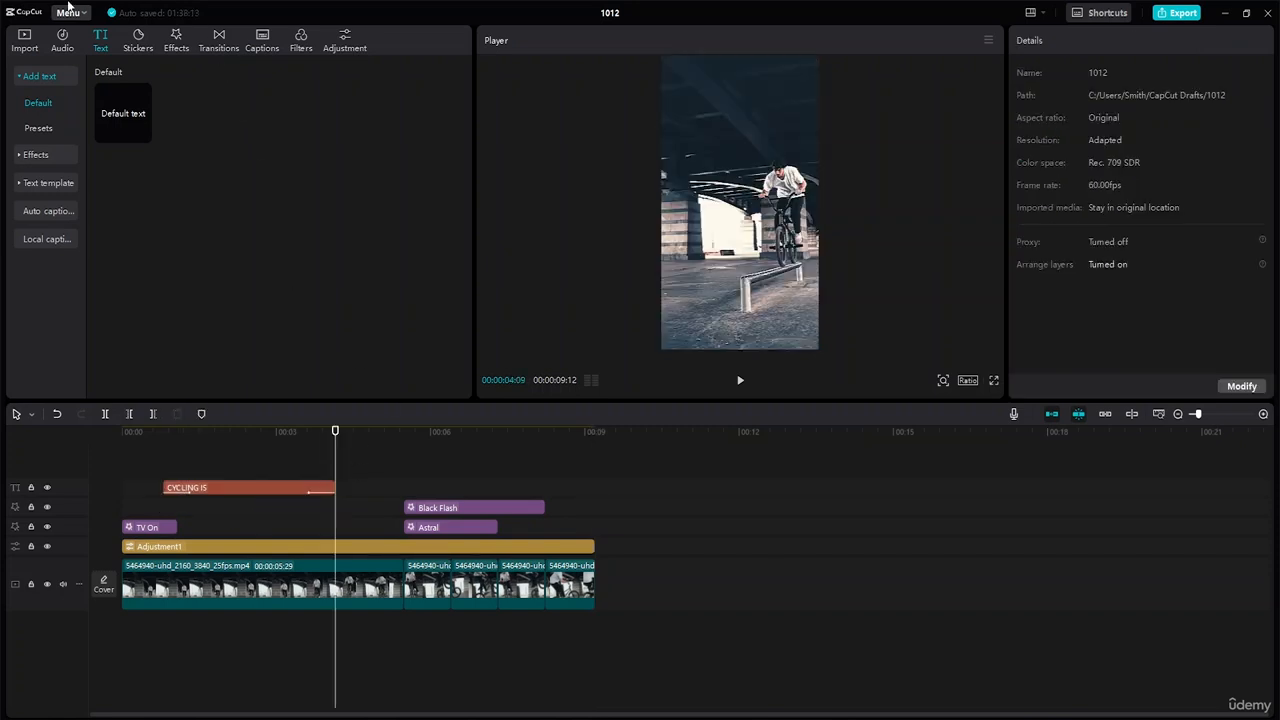
- Search the music library for "cycling"
{"action": "left_click", "coordinate": [62, 40]}
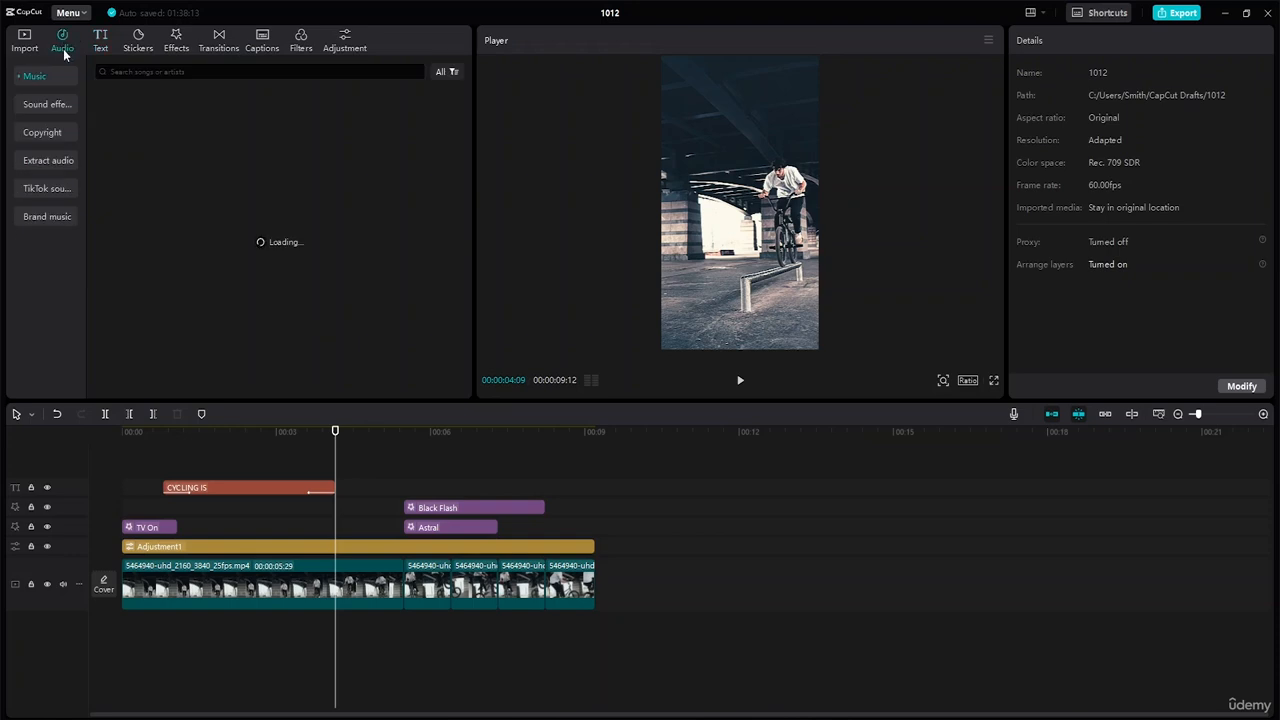
{"action": "left_click", "coordinate": [176, 72]}
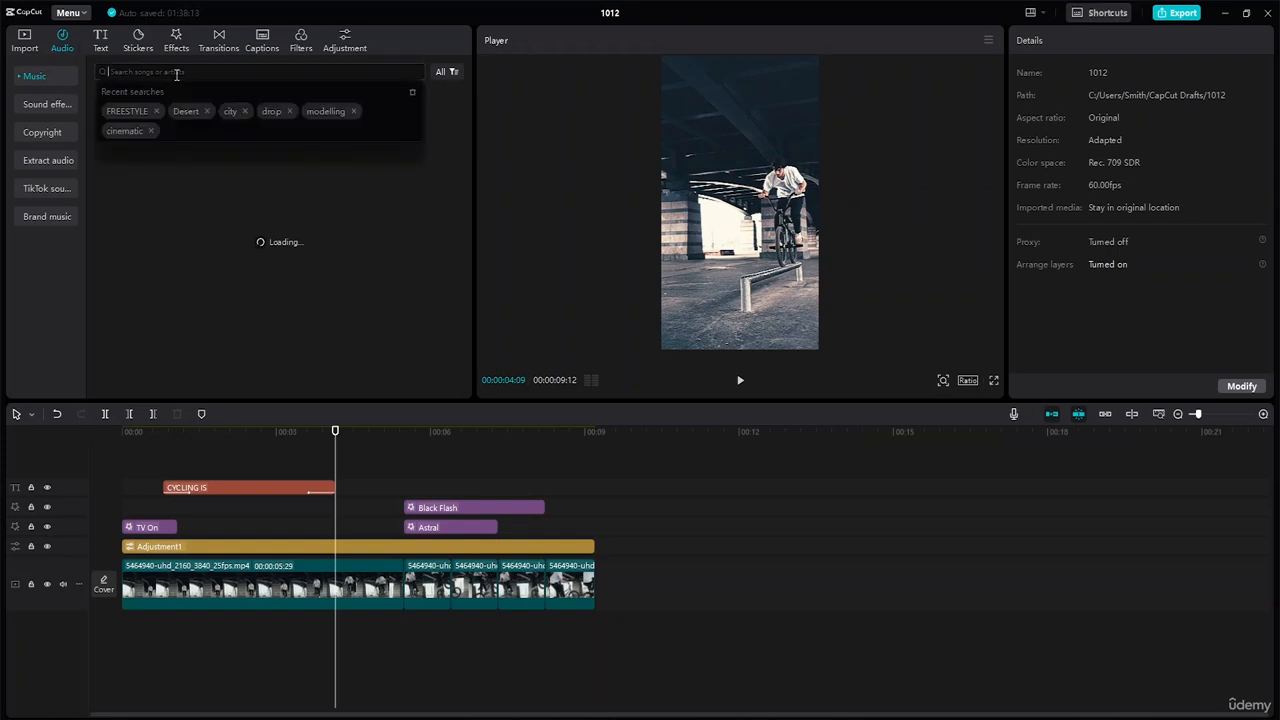
{"action": "type", "text": "c"}
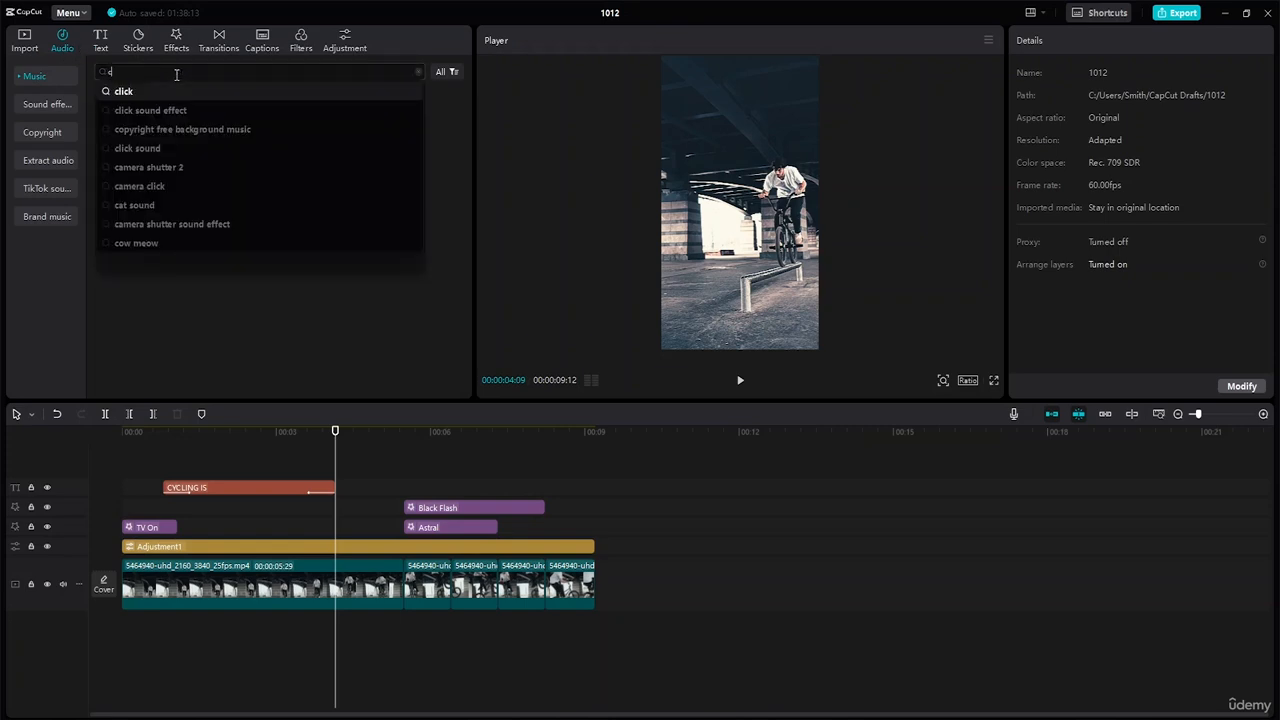
{"action": "type", "text": "ycling"}
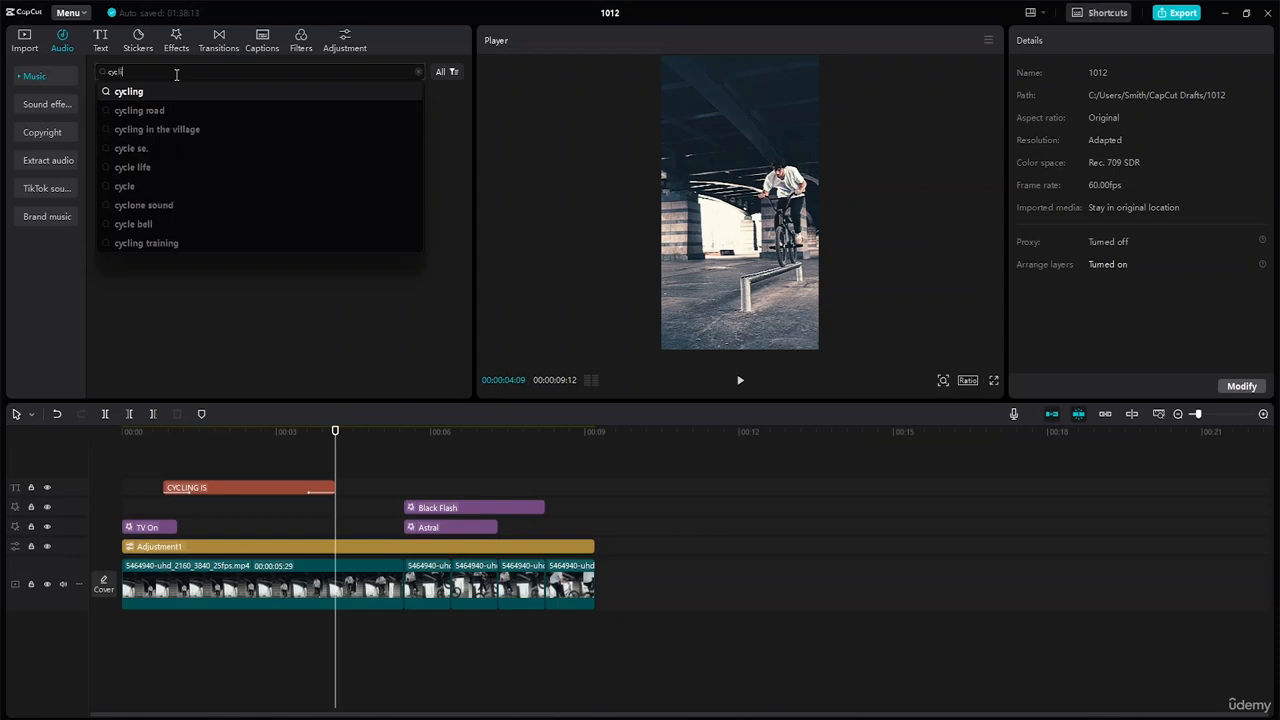
{"action": "key", "text": "Return"}
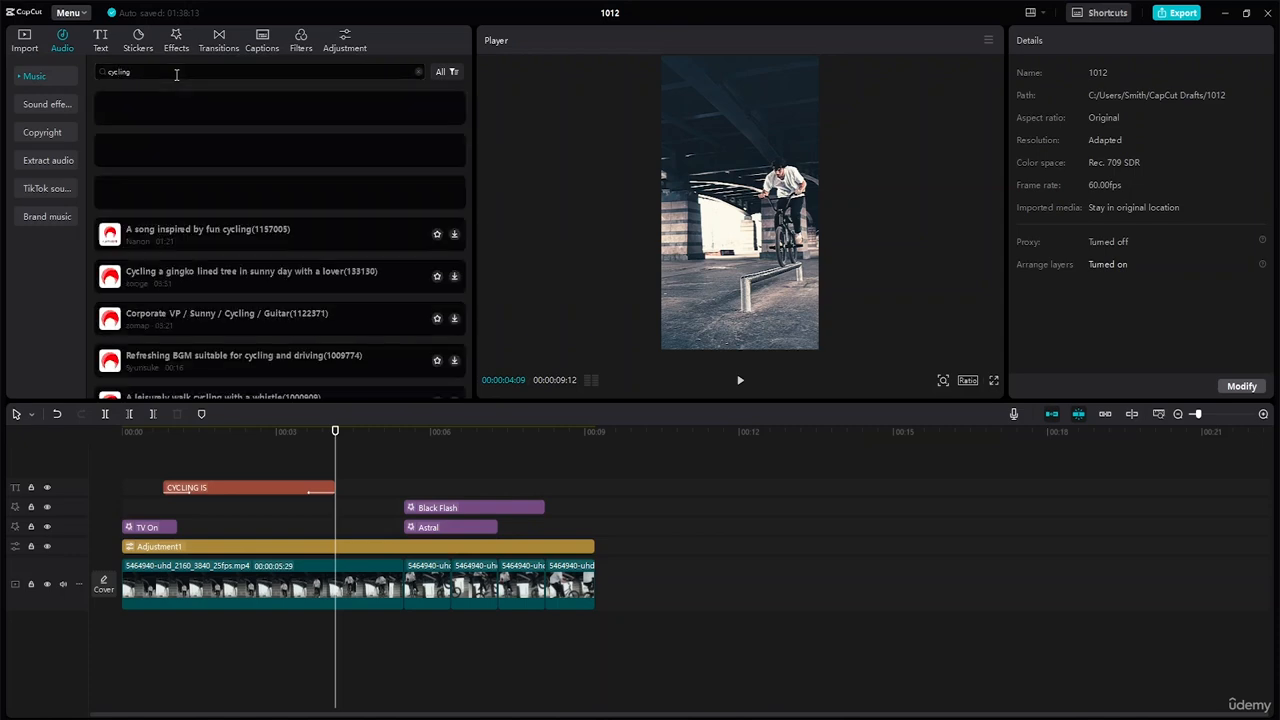
- Audition several cycling songs and add Cycling(Prod.leuk) below the video at the start of the timeline
{"action": "left_click", "coordinate": [340, 196]}
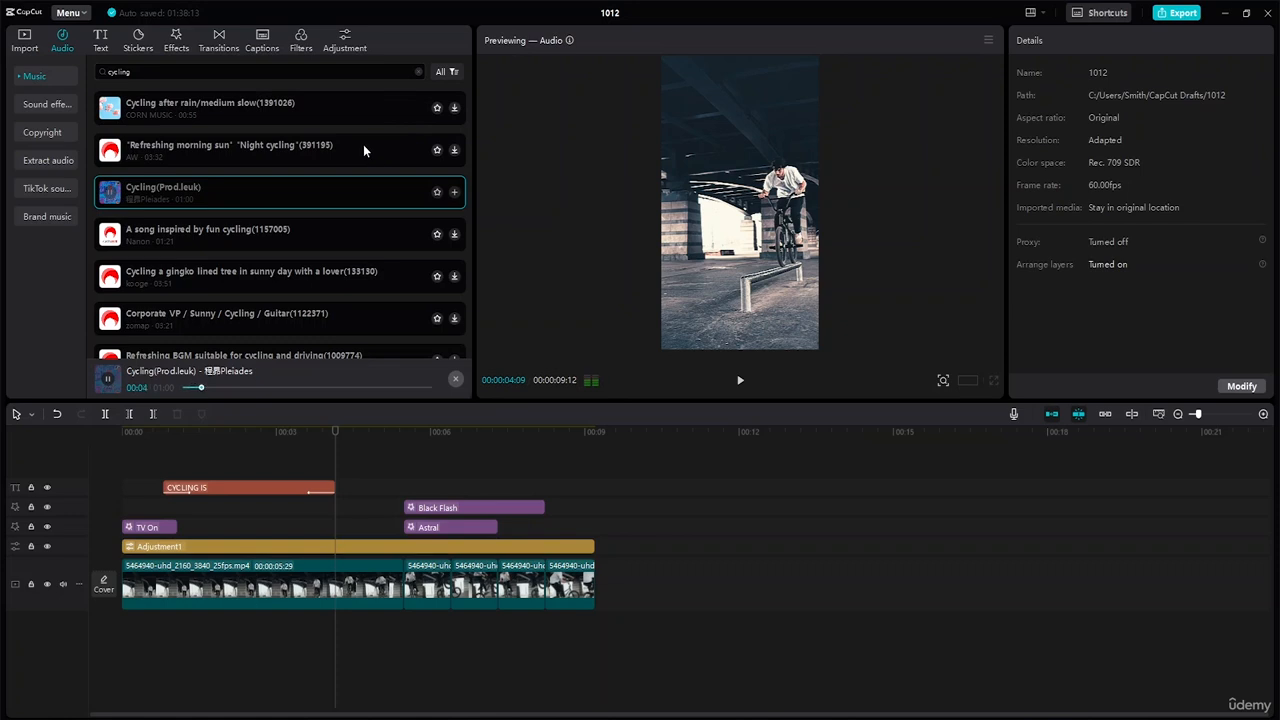
{"action": "left_click", "coordinate": [364, 150]}
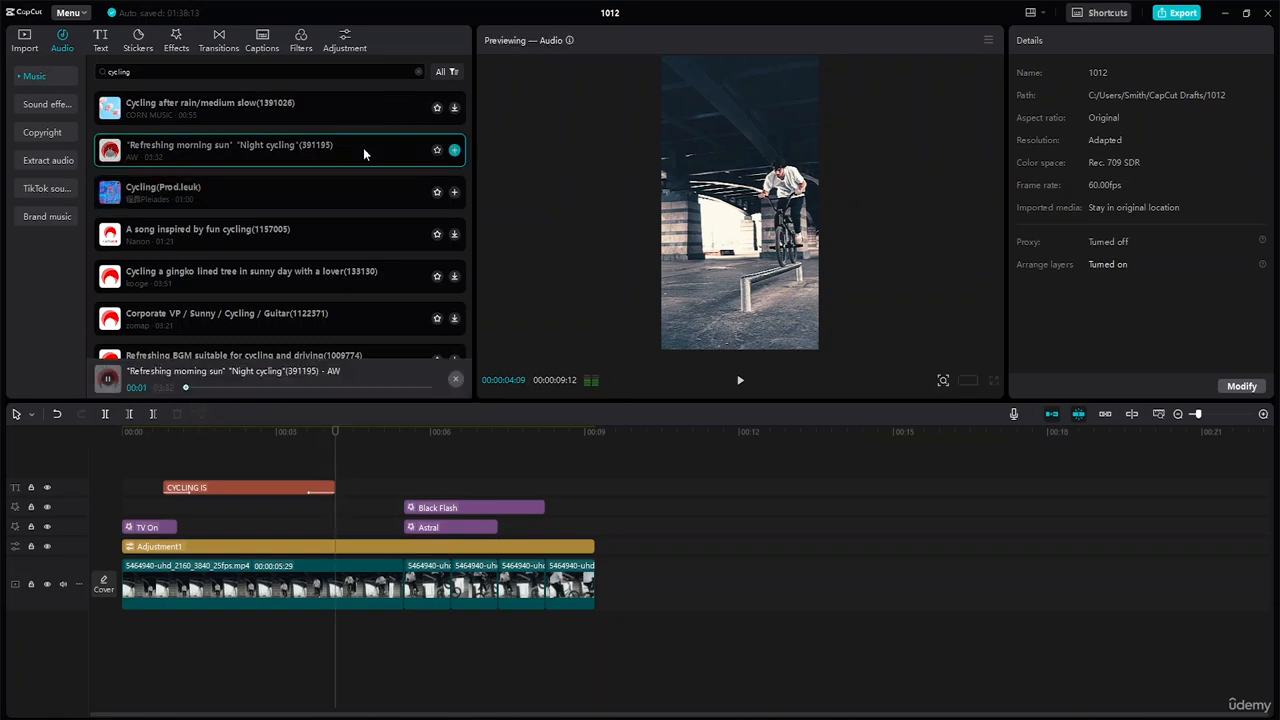
{"action": "left_click", "coordinate": [296, 110]}
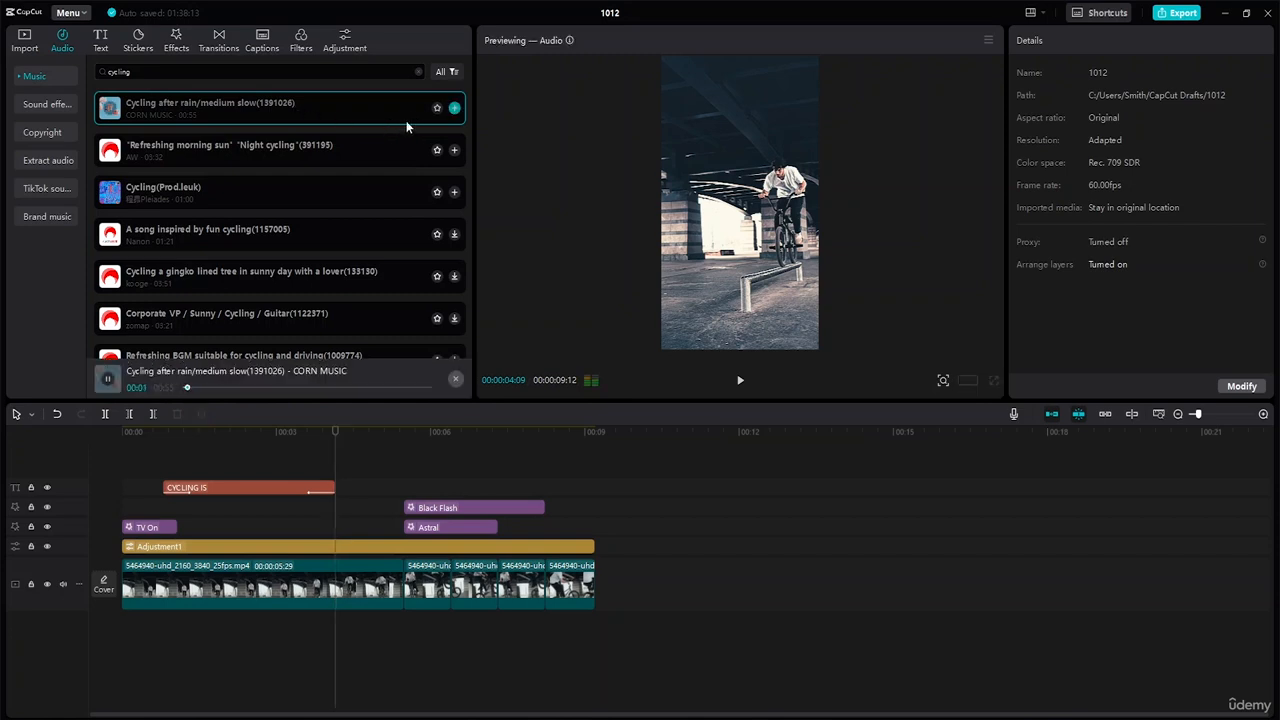
{"action": "left_click", "coordinate": [228, 196]}
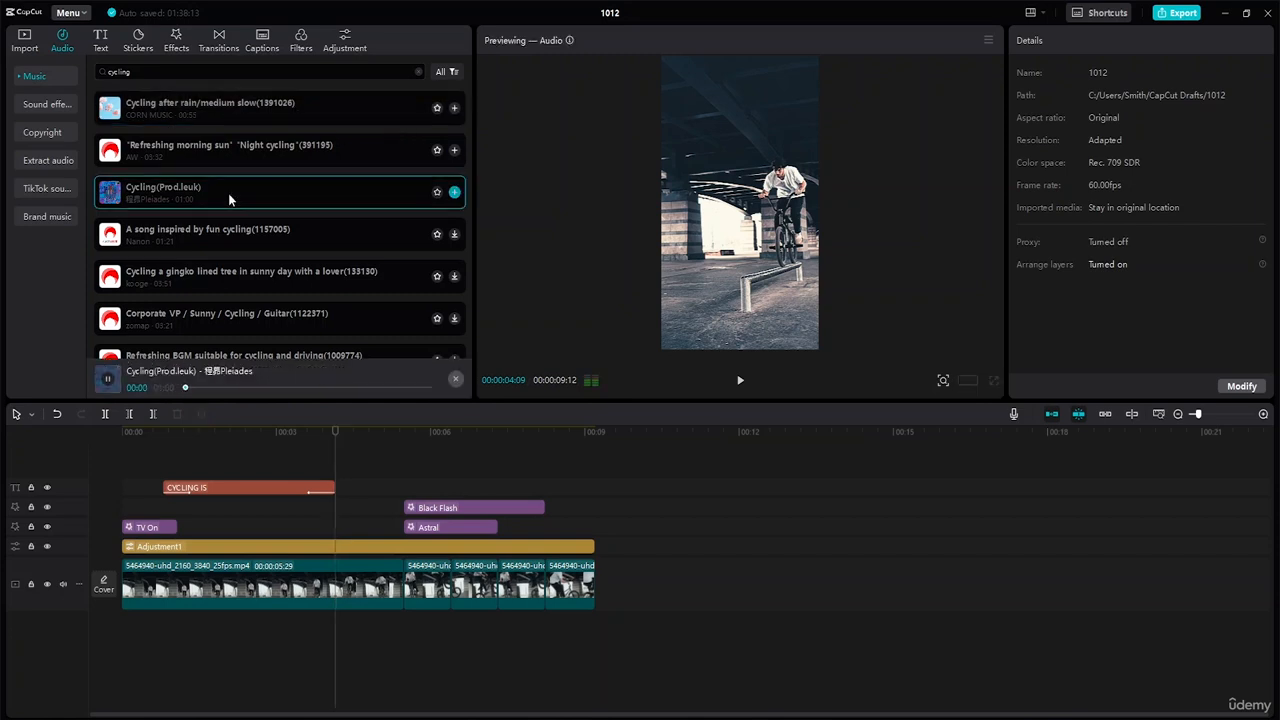
{"action": "left_click_drag", "start_coordinate": [226, 196], "coordinate": [128, 634]}
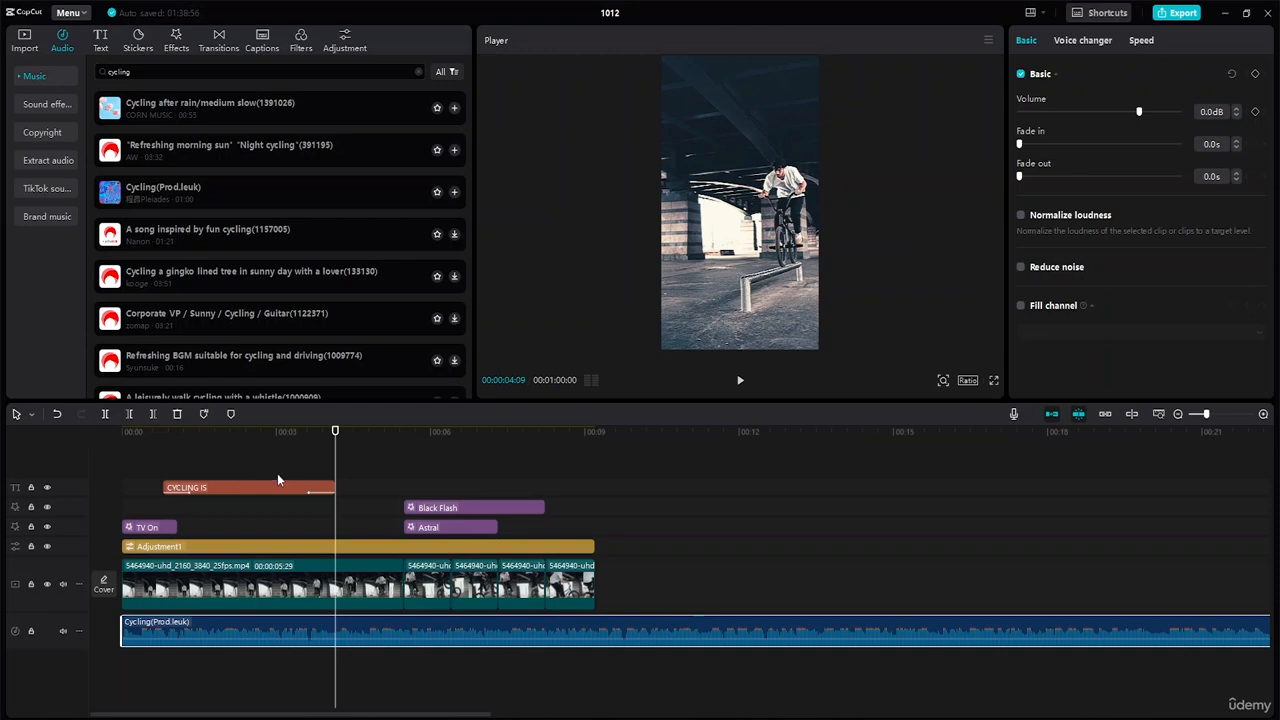
- Split the music where the video ends and delete the remainder
{"action": "key", "text": "b"}
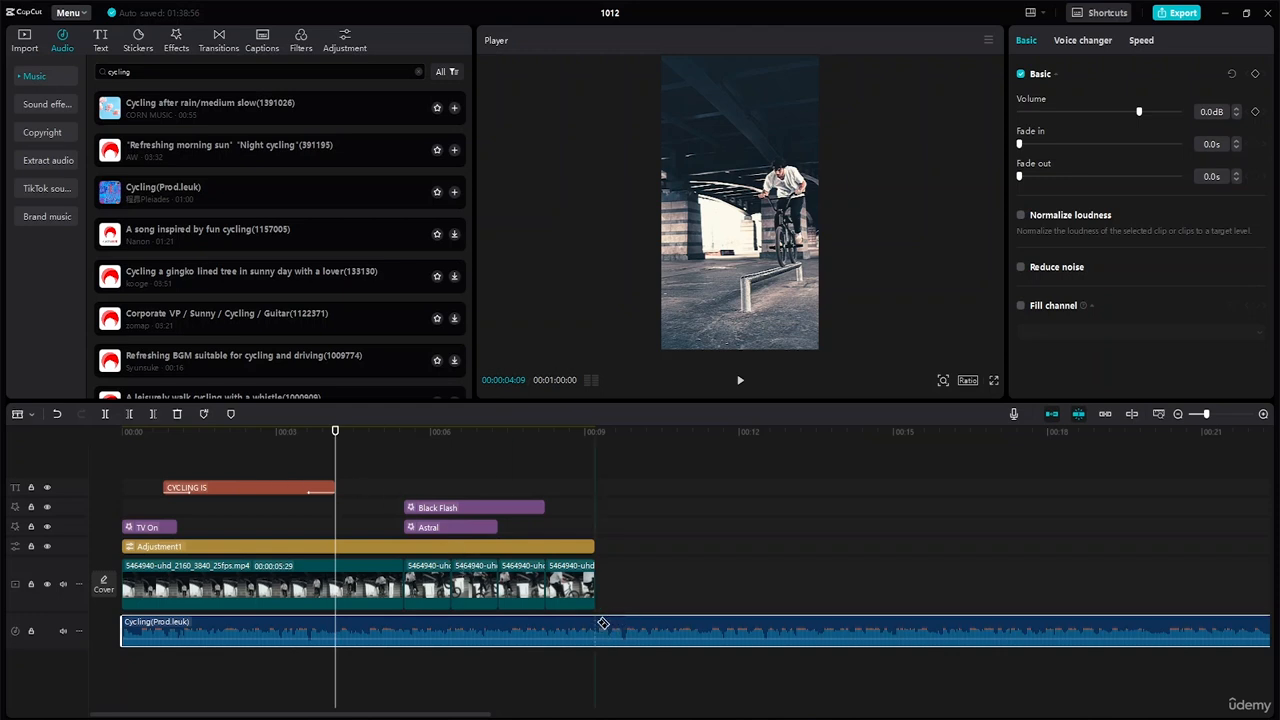
{"action": "left_click", "coordinate": [596, 630]}
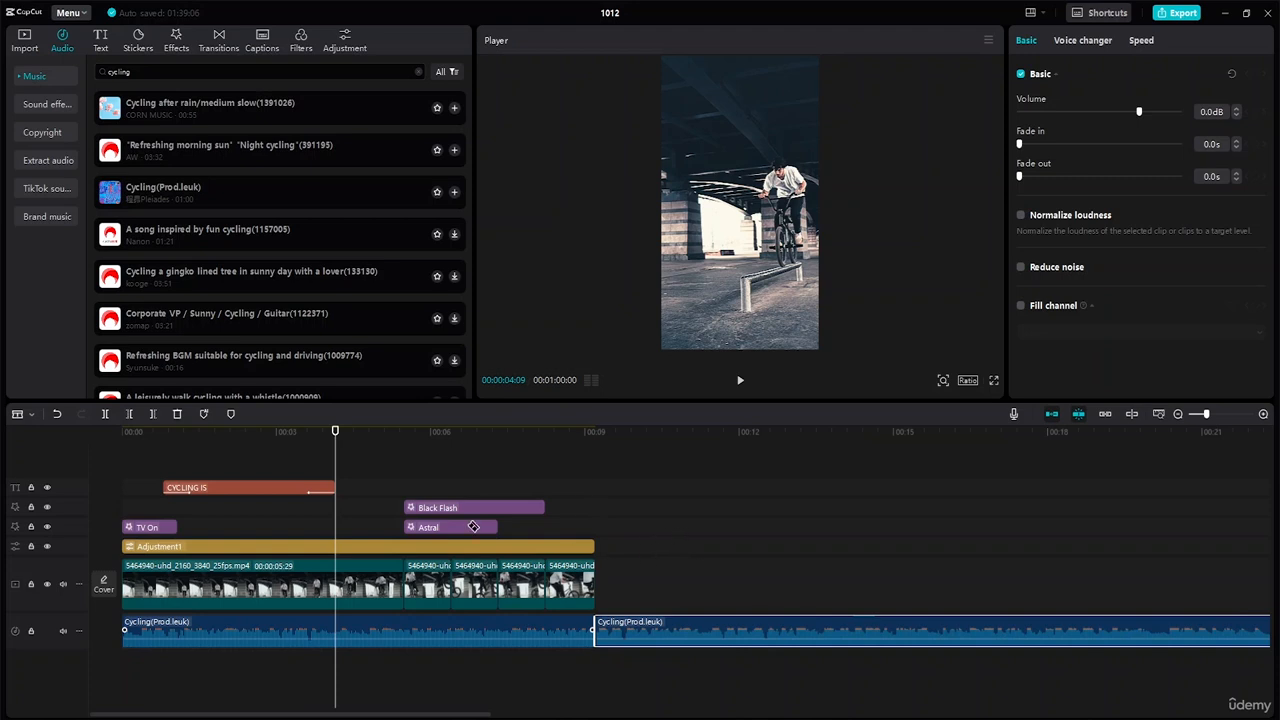
{"action": "key", "text": "a"}
{"action": "key", "text": "Delete"}
{"action": "left_click", "coordinate": [697, 551]}
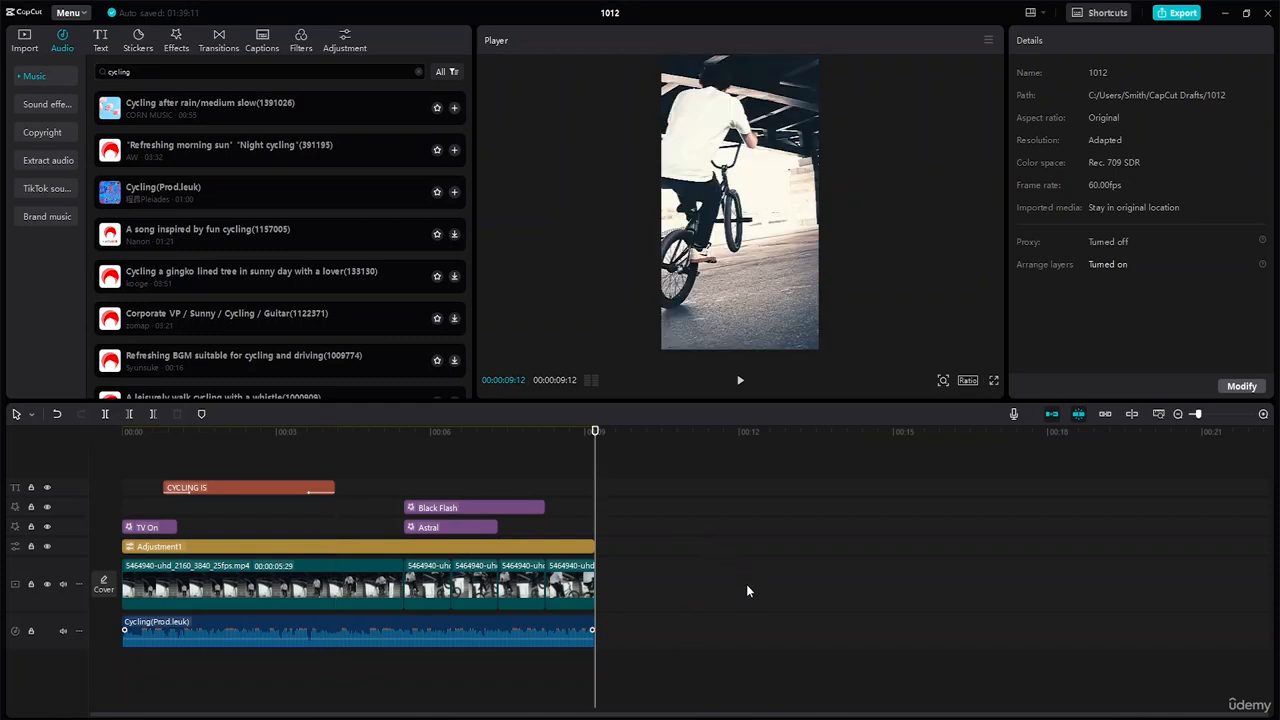
- Play the whole edit from the start to review it with the music
{"action": "scroll", "coordinate": [747, 591], "scroll_direction": "up", "scroll_amount": 3}
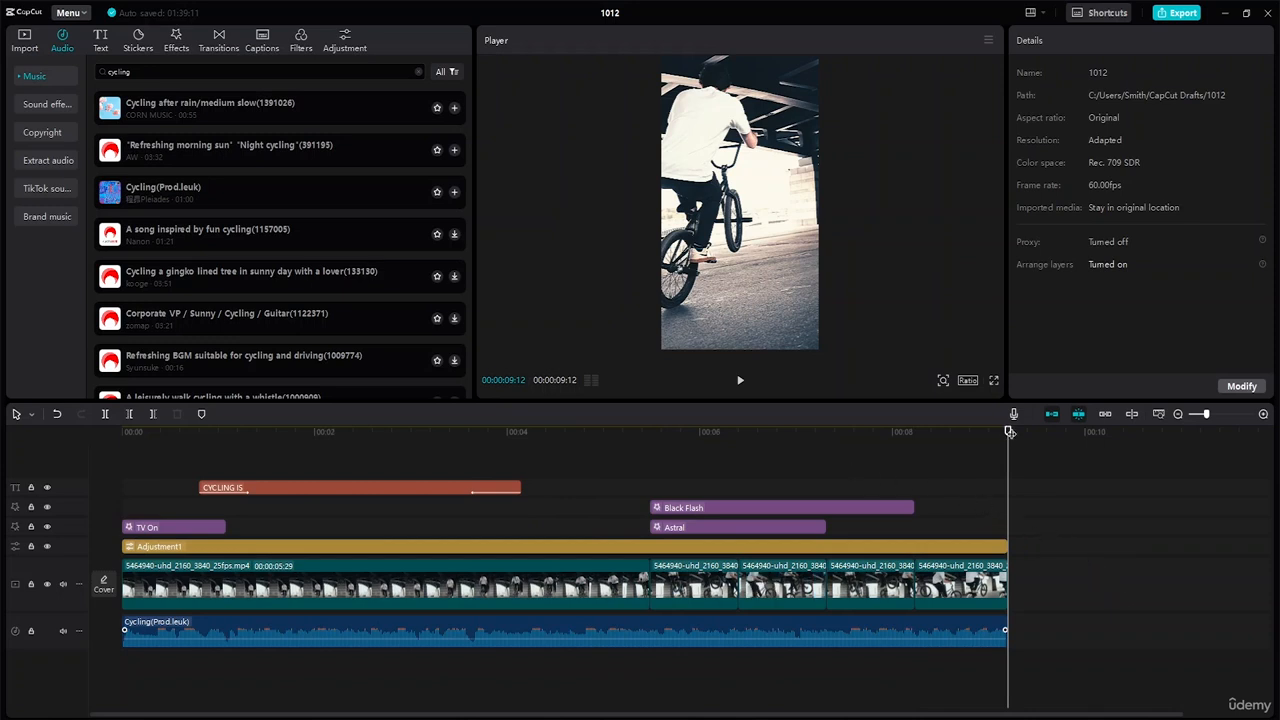
{"action": "left_click_drag", "start_coordinate": [1010, 432], "coordinate": [122, 432]}
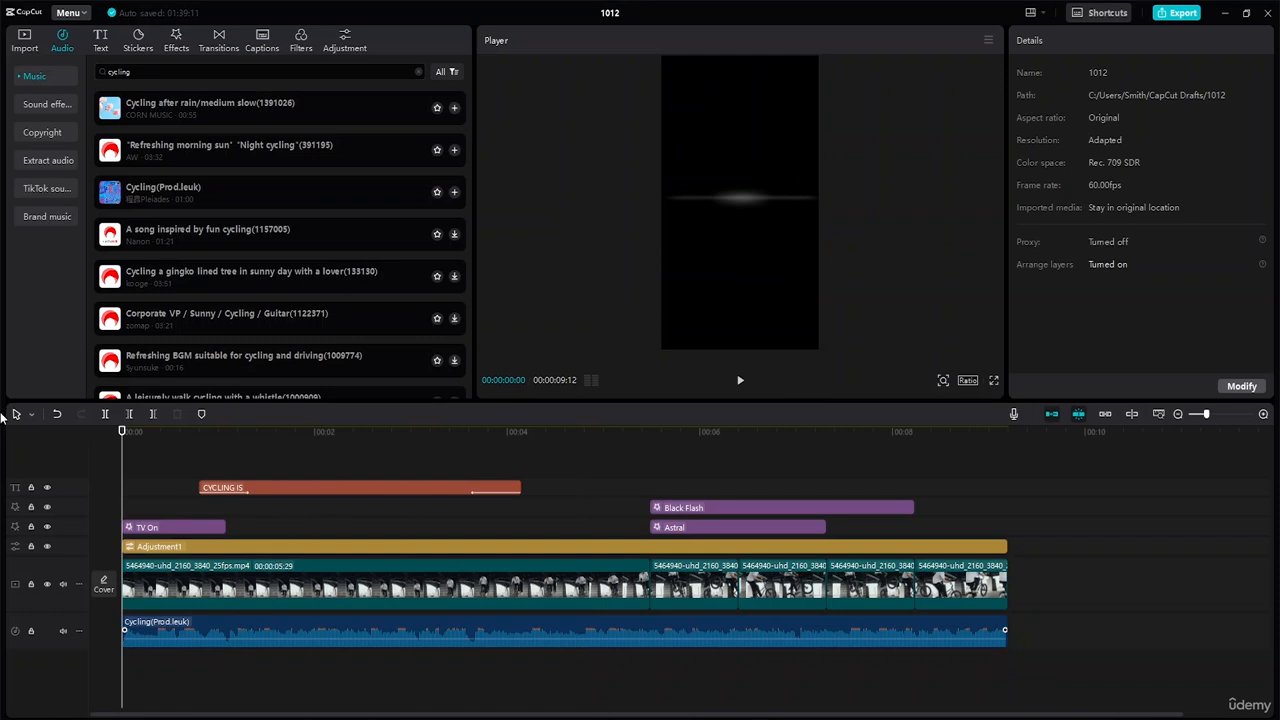
{"action": "key", "text": "space"}
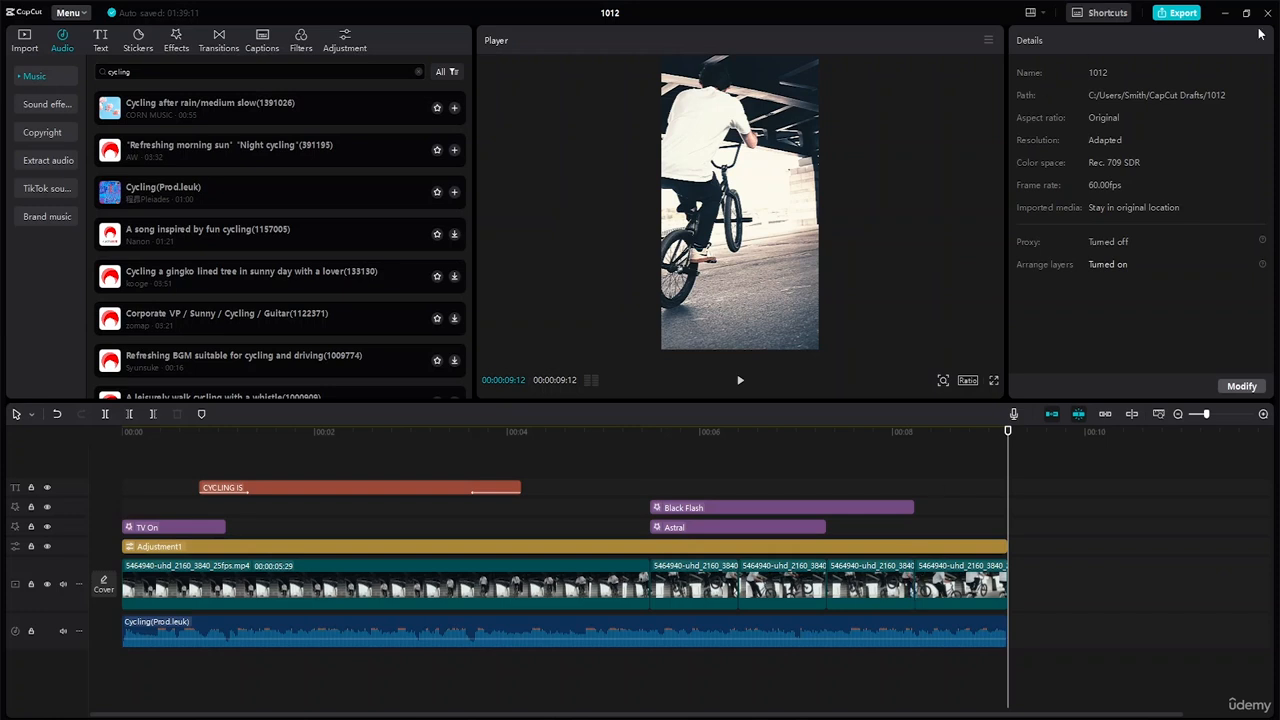
- Open the export settings and name the exported video "Cinematic Colour Grading"
{"action": "left_click", "coordinate": [1178, 14]}
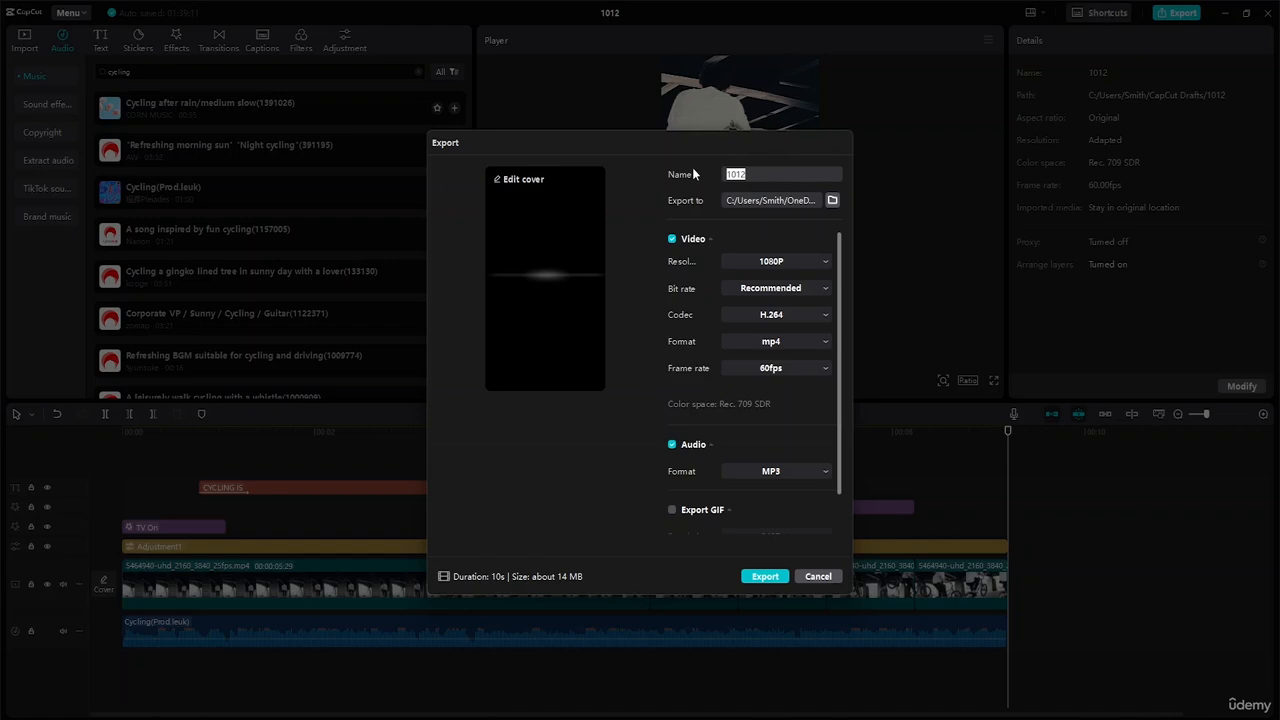
{"action": "key", "text": "BackSpace"}
{"action": "type", "text": "Cinemar"}
{"action": "key", "text": "BackSpace"}
{"action": "type", "text": "tic Colour Grading"}
- Set the export location to the Advance Capcut Tutorial Resource File folder on the Desktop
{"action": "left_click", "coordinate": [832, 201]}
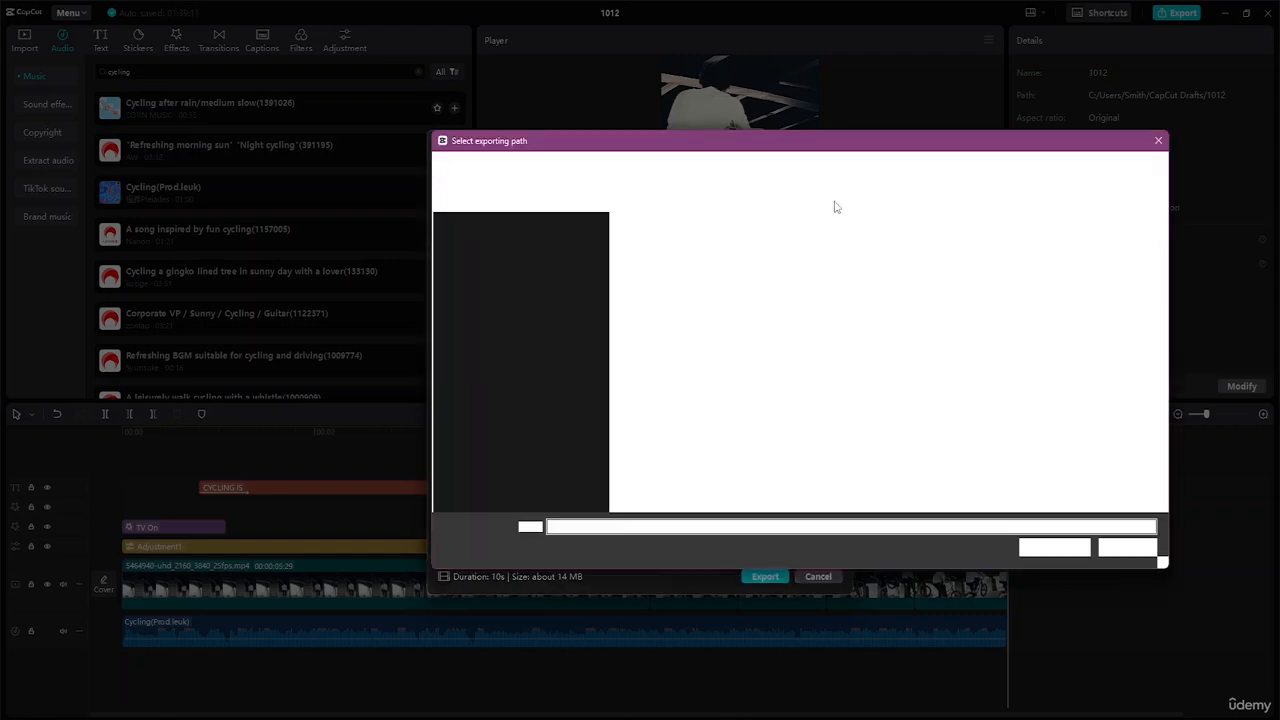
{"action": "left_click", "coordinate": [532, 283]}
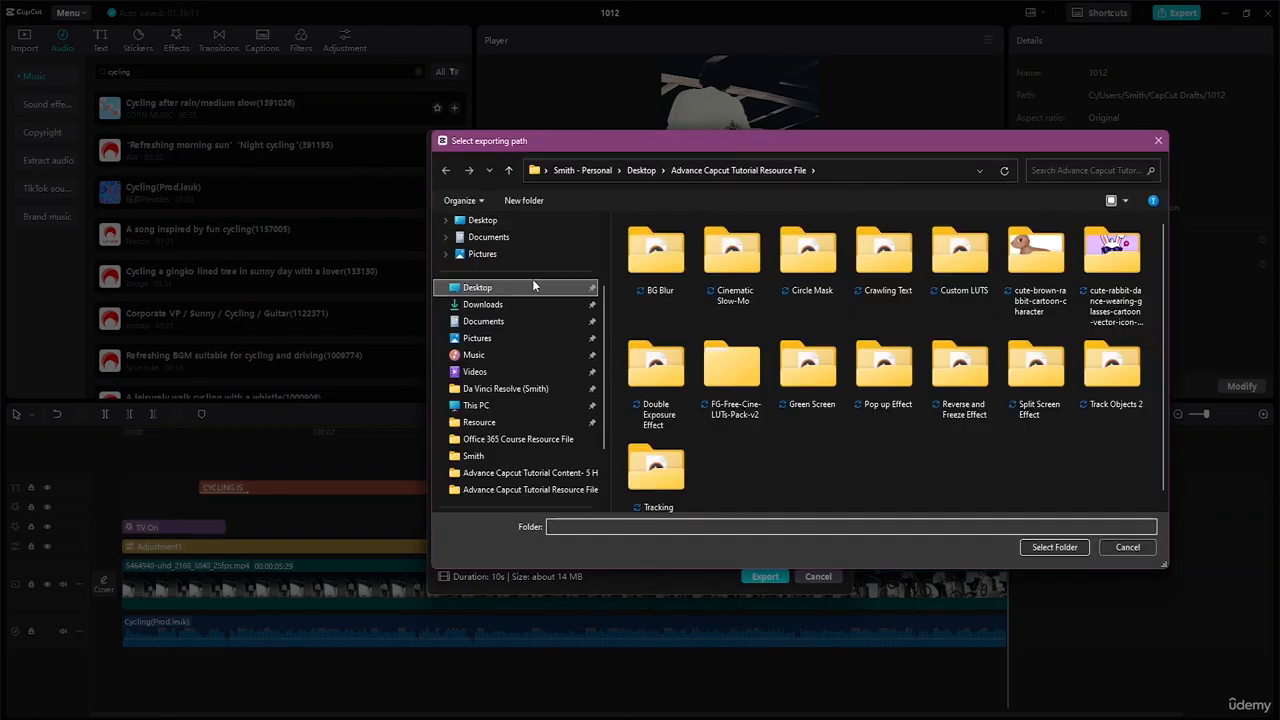
{"action": "double_click", "coordinate": [734, 255]}
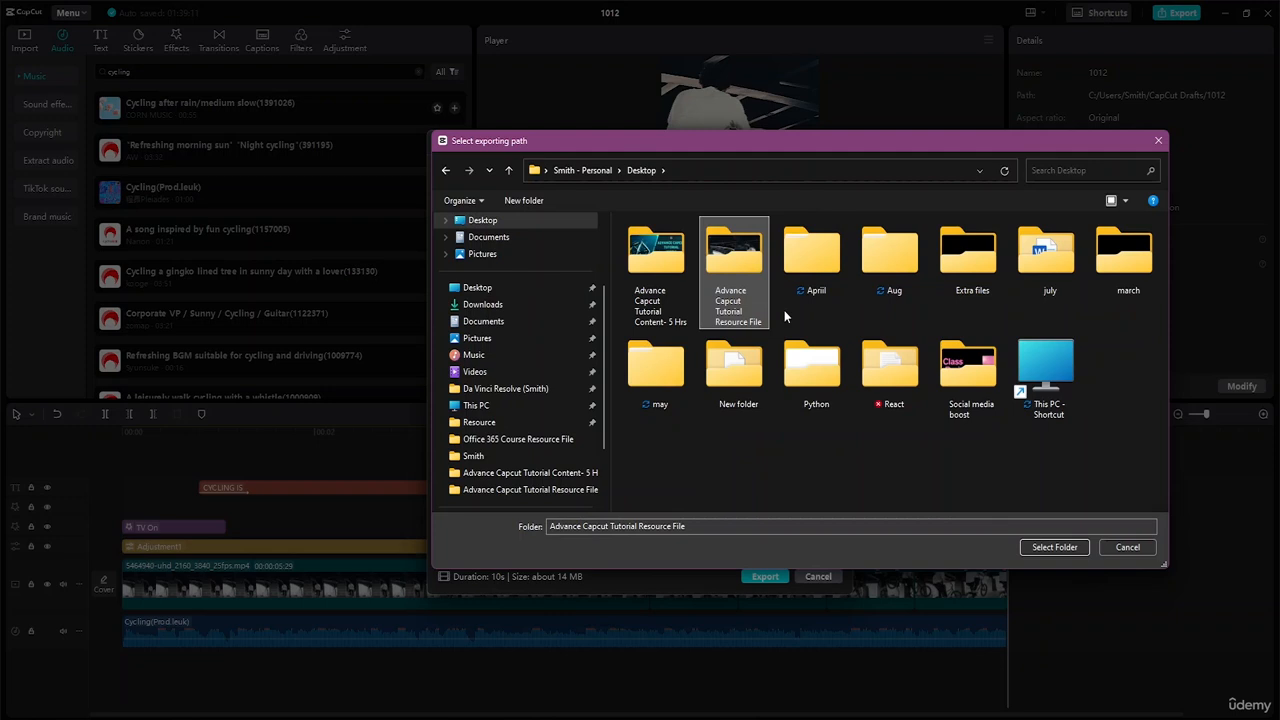
{"action": "left_click", "coordinate": [1054, 547]}
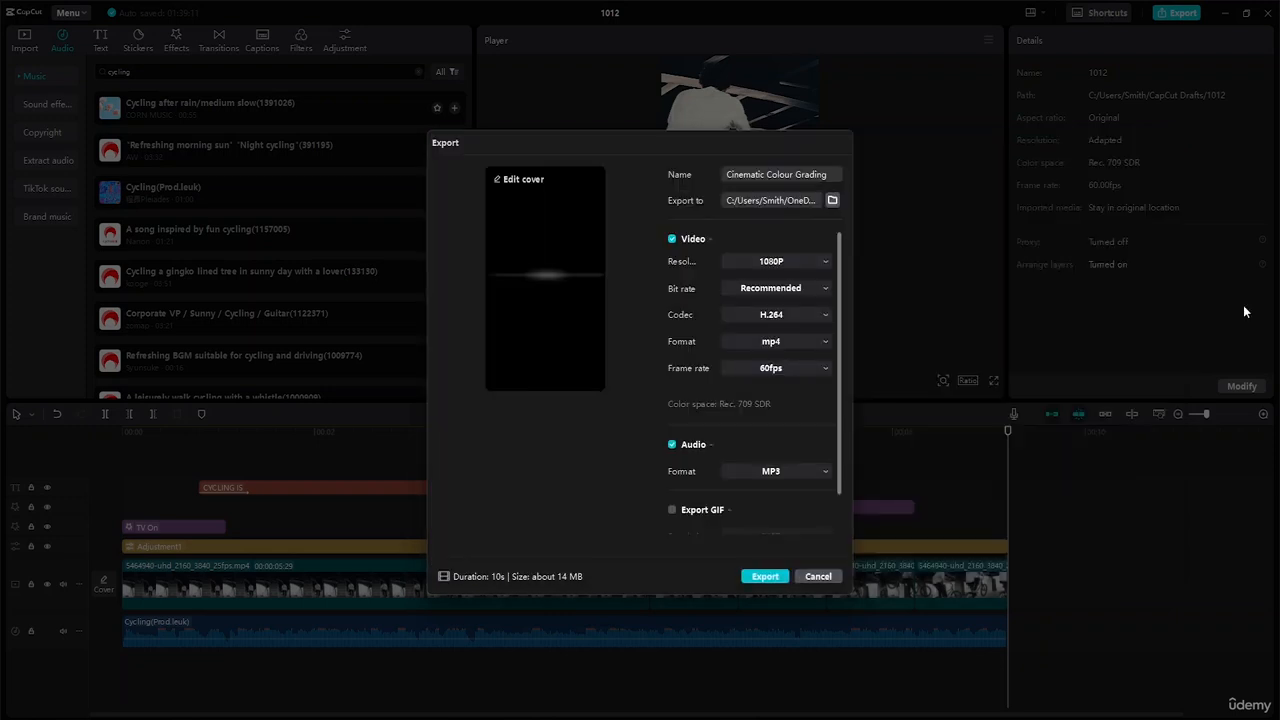